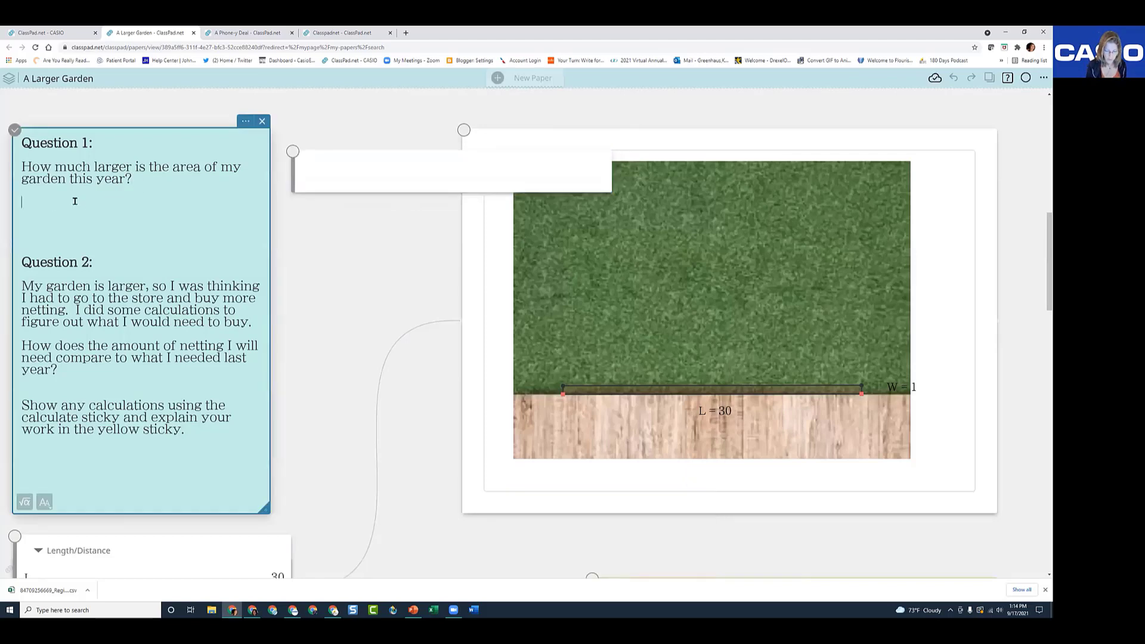
# Write the original garden's area as 30x1=30 sq ft under Question 1 in the question sticky
pyautogui.write('30x')
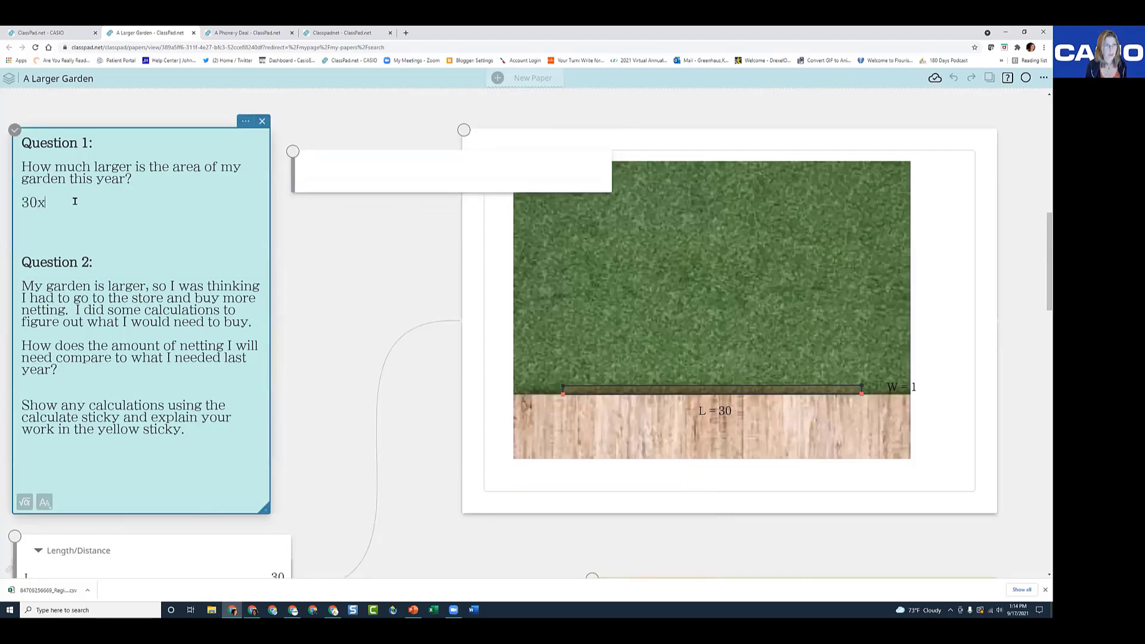
pyautogui.write('1=30 sq ft')
pyautogui.press('Return')
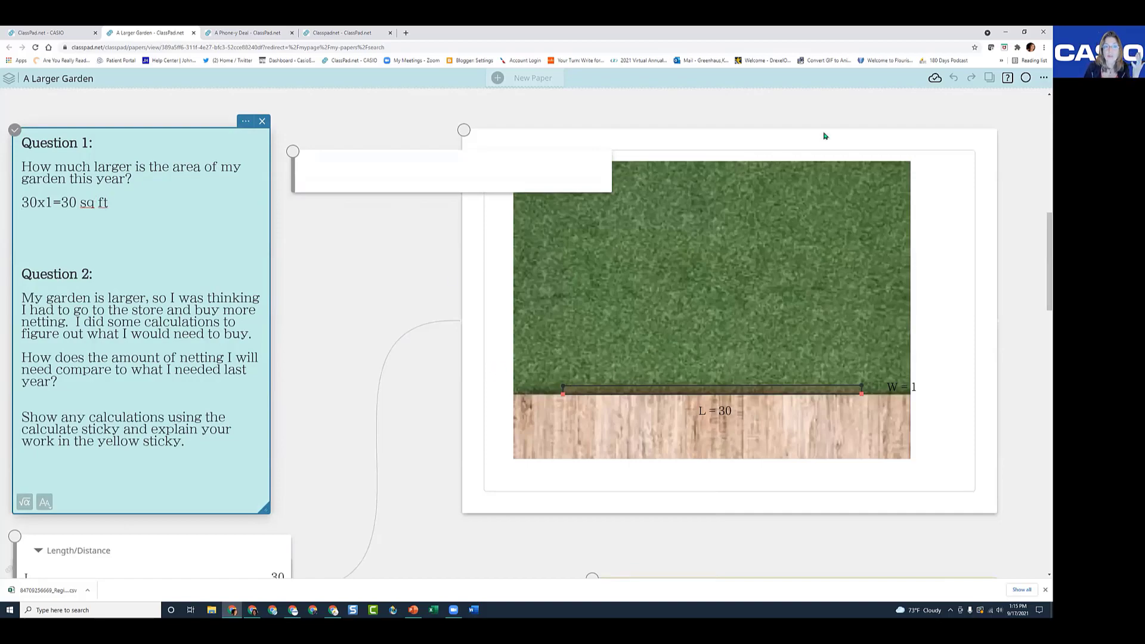
# Move the garden rectangle away from the wooden fence onto the grass and resize it to L = 6 and W = 8
pyautogui.scroll(6, 823, 133)
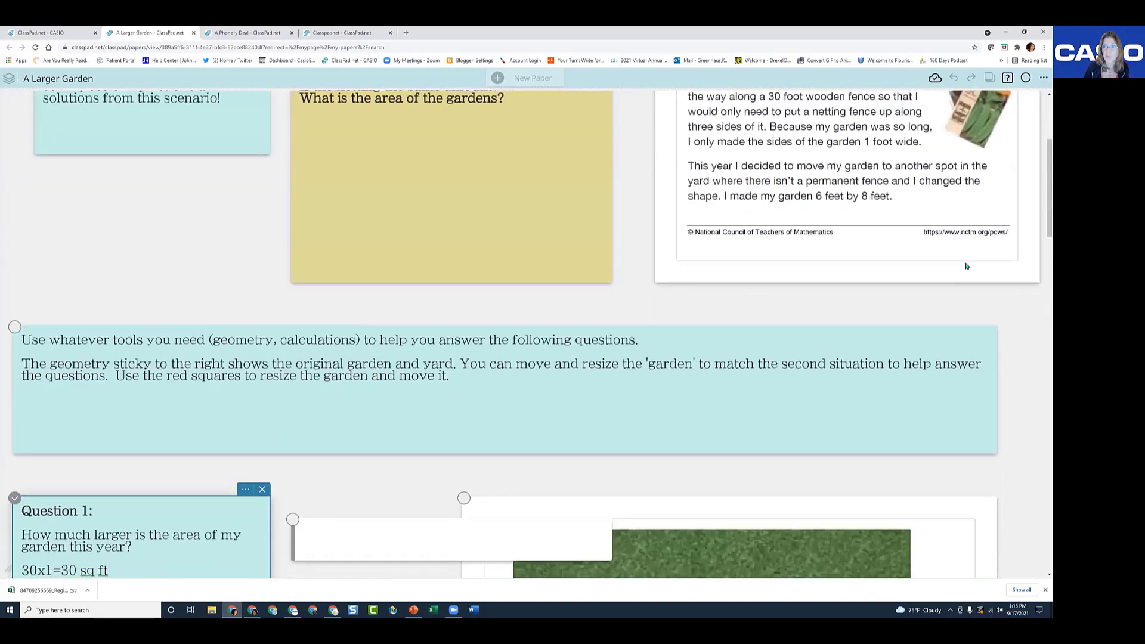
pyautogui.scroll(-5, 953, 268)
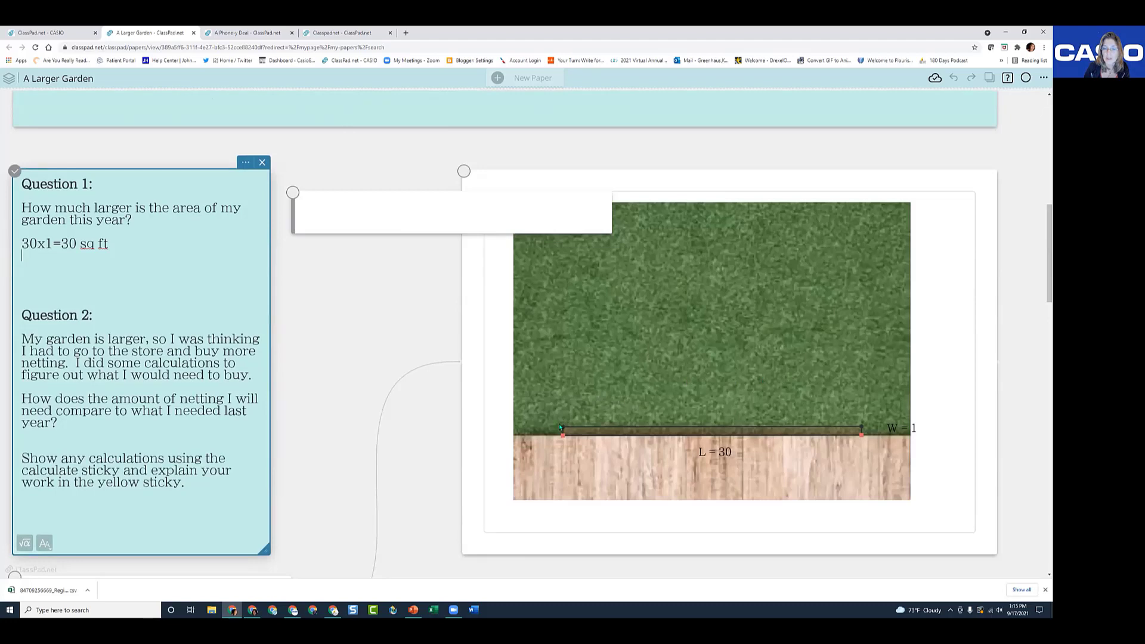
pyautogui.click(562, 430)
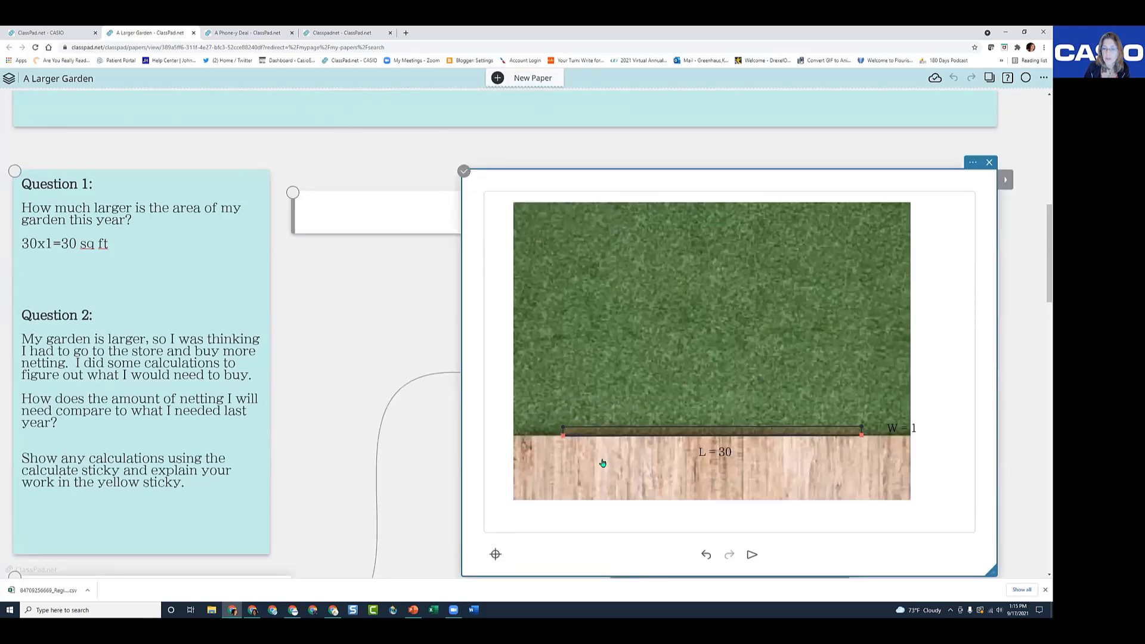
pyautogui.moveTo(563, 436); pyautogui.dragTo(601, 434)
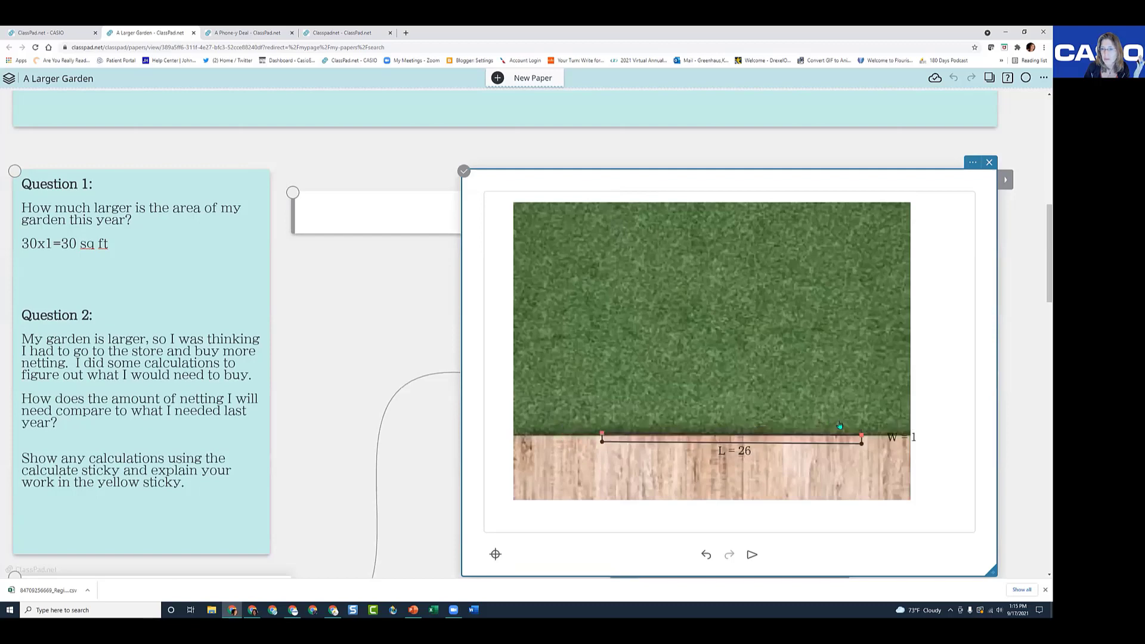
pyautogui.moveTo(862, 436); pyautogui.dragTo(843, 336)
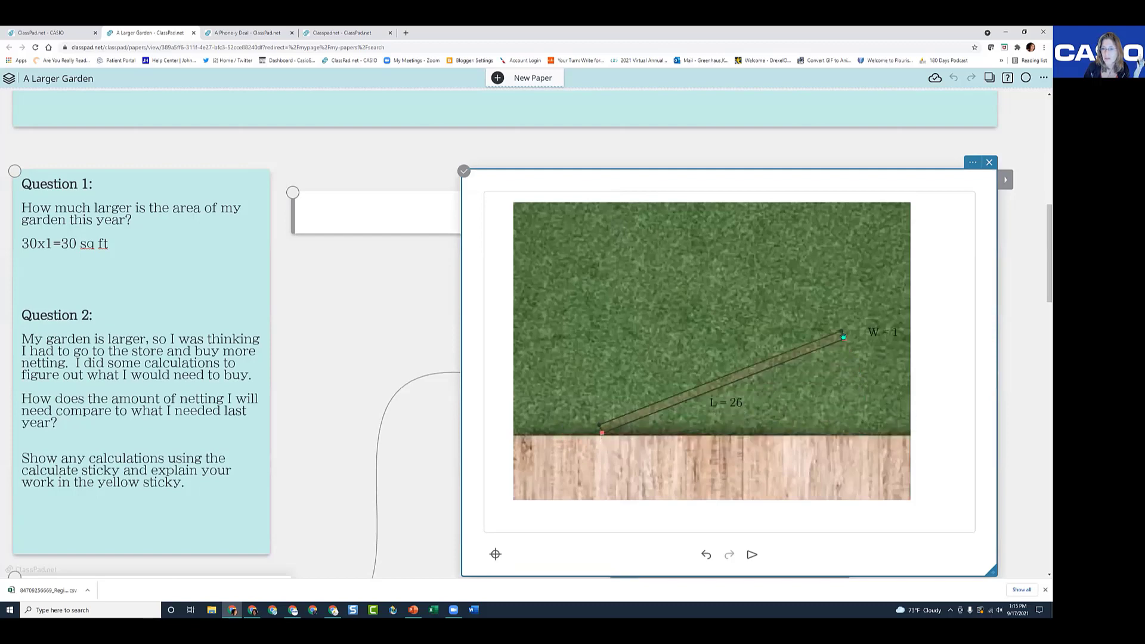
pyautogui.moveTo(602, 434); pyautogui.dragTo(759, 333)
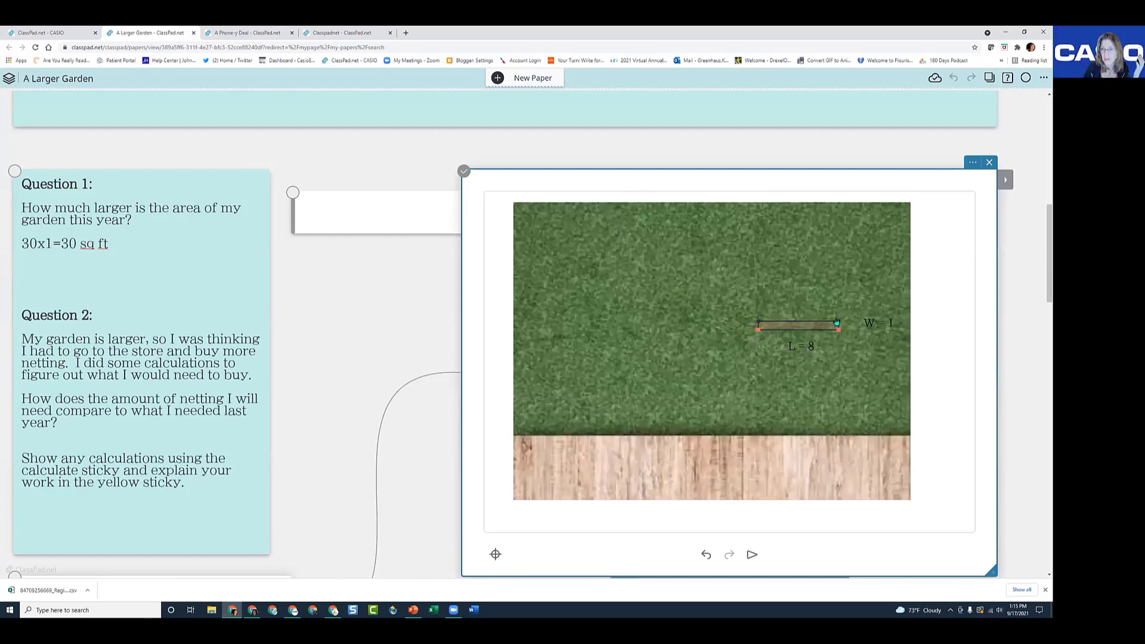
pyautogui.moveTo(838, 332); pyautogui.dragTo(815, 412)
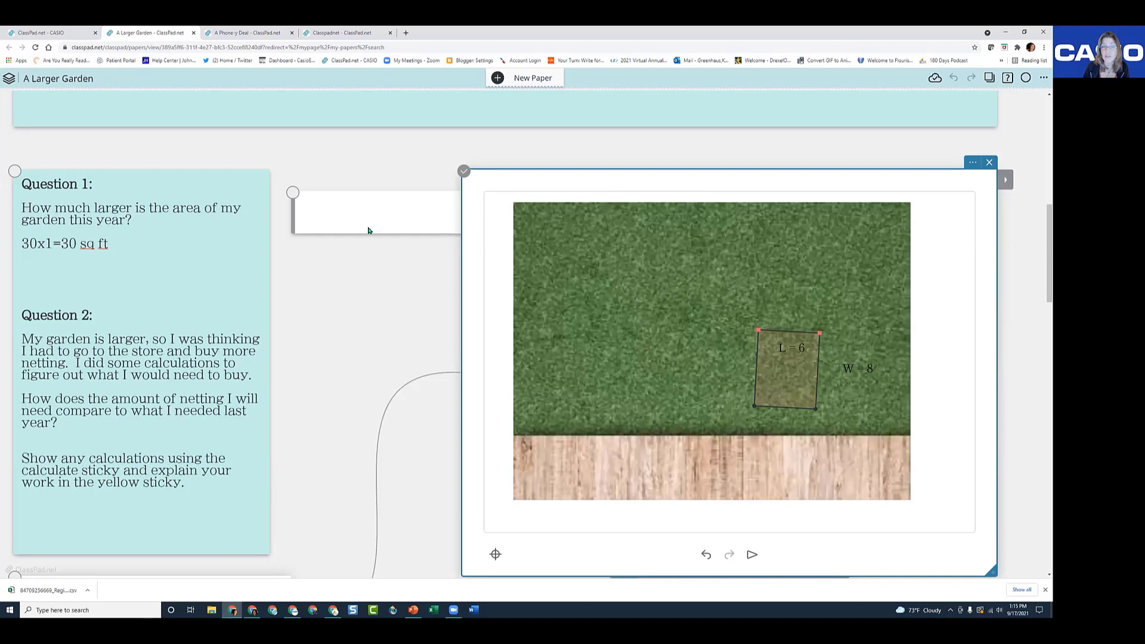
# Try to evaluate 6x8 in the empty calculation sticky beside Question 1
pyautogui.click(333, 215)
pyautogui.write('6')
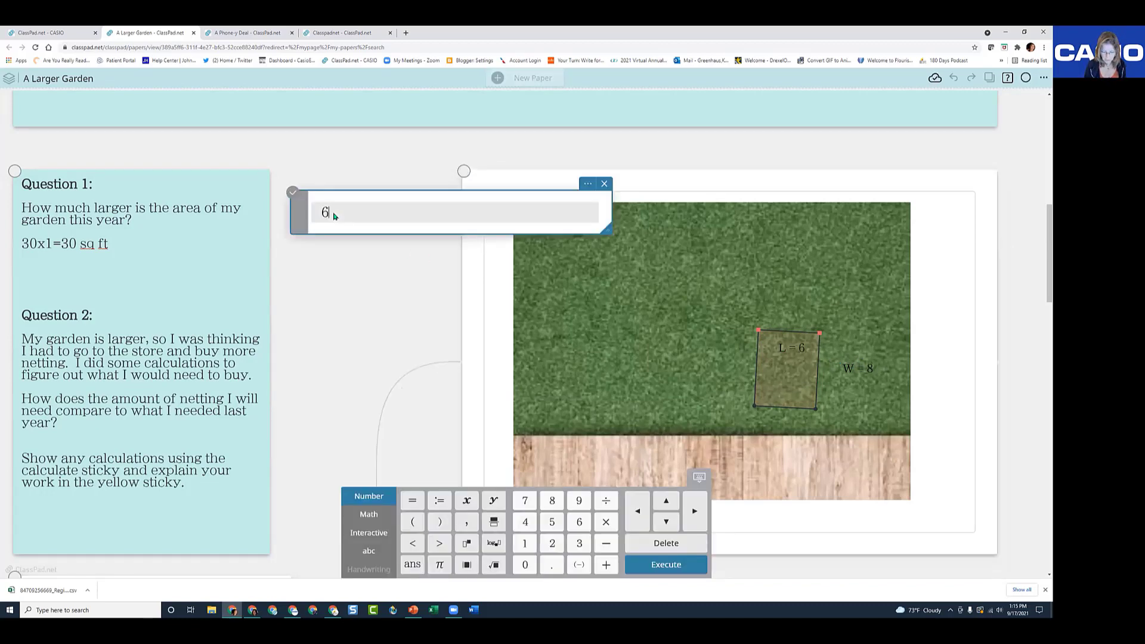
pyautogui.write('x8')
pyautogui.press('Return')
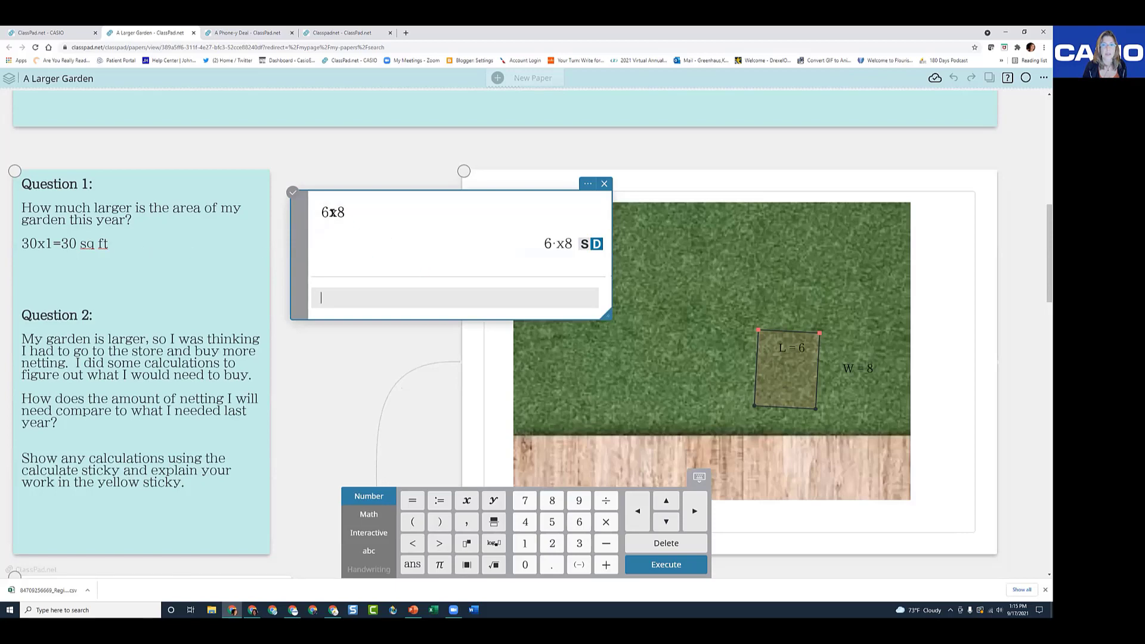
# Replace the expression in the calculation sticky with 6·8, using a real multiplication sign, and evaluate it
pyautogui.moveTo(344, 212); pyautogui.dragTo(321, 213)
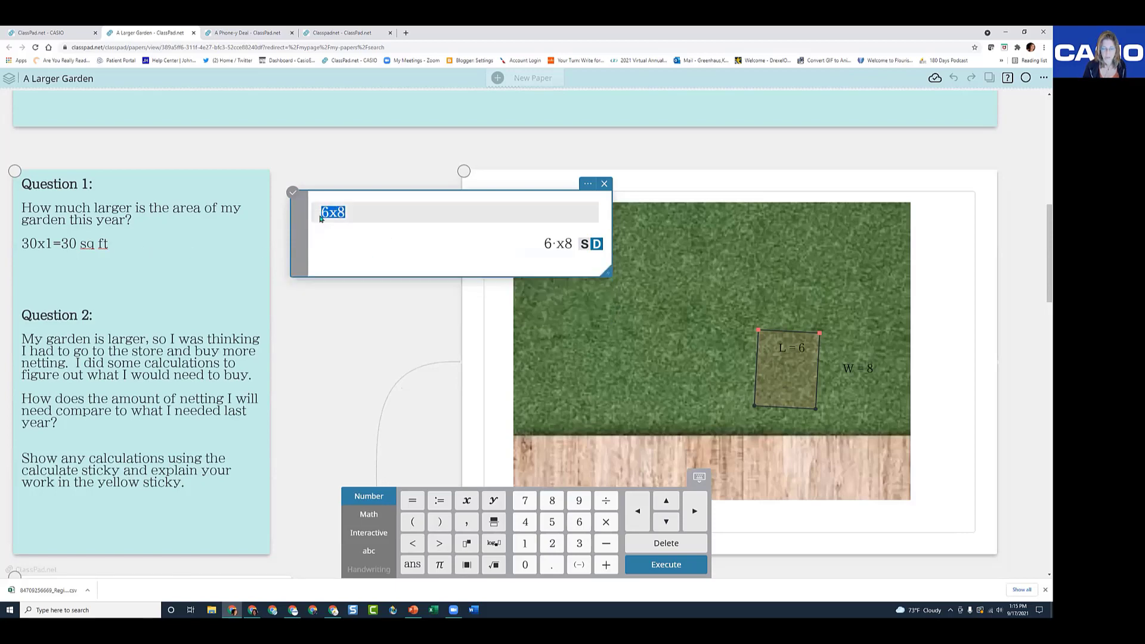
pyautogui.write('6')
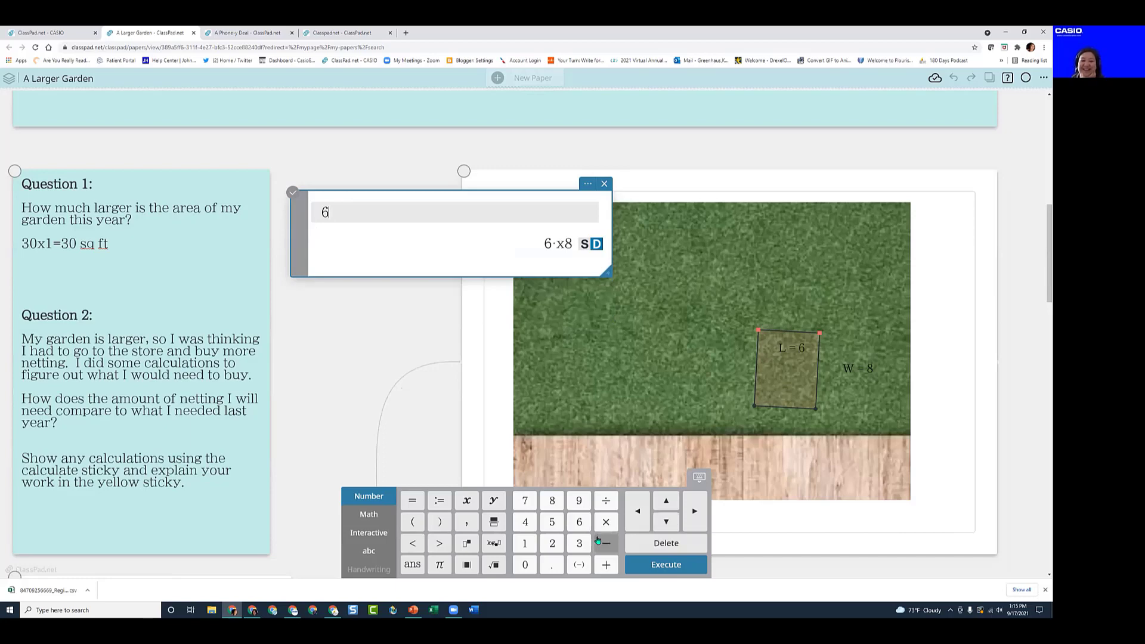
pyautogui.click(606, 522)
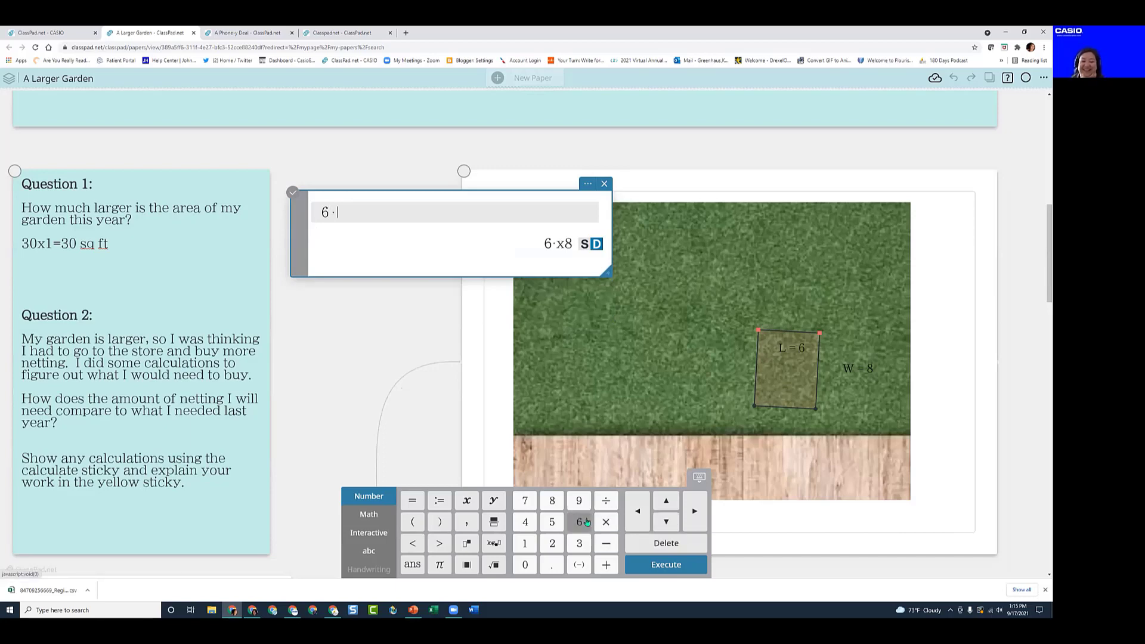
pyautogui.click(552, 501)
pyautogui.click(674, 566)
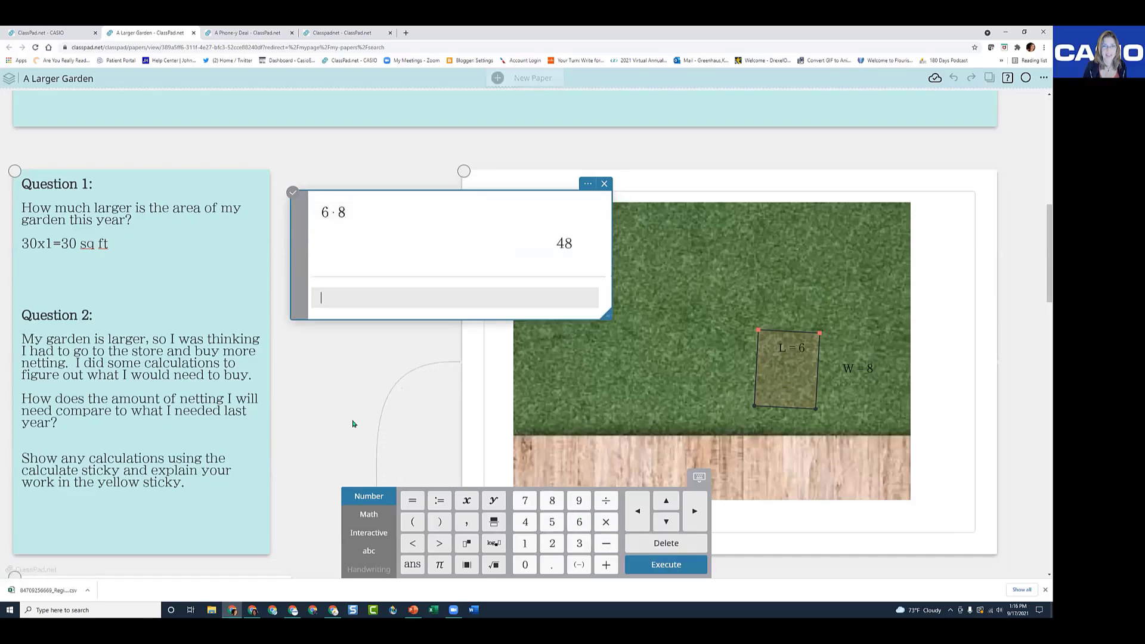
# Add the new garden's area, 6x8 = 48 sq ft, on the line below the original garden's area under Question 1
pyautogui.click(67, 254)
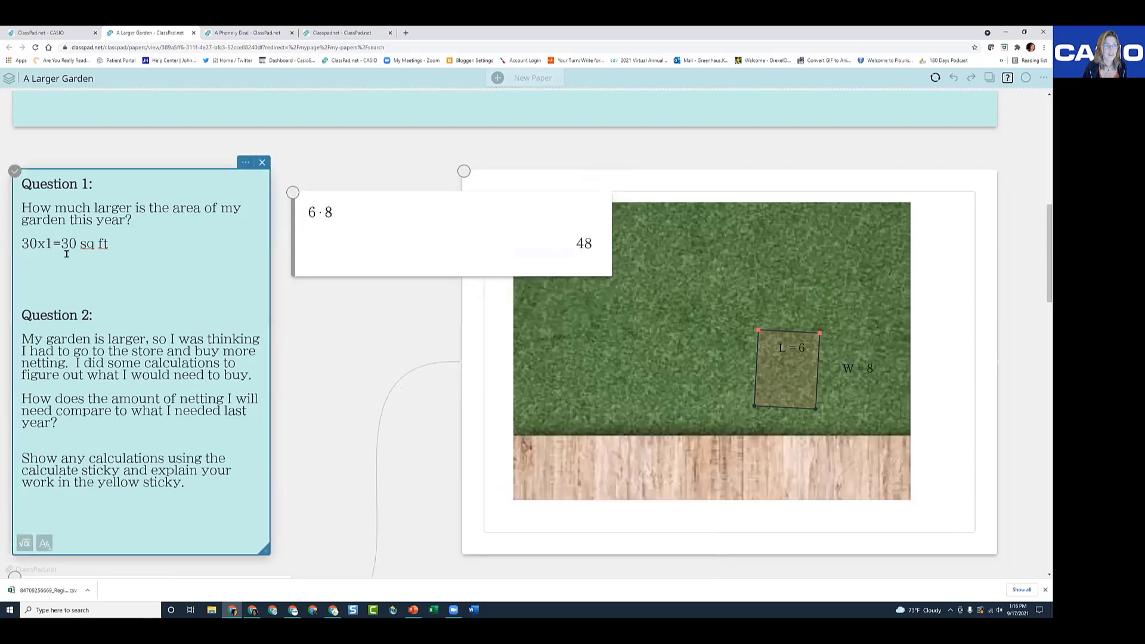
pyautogui.press('Return')
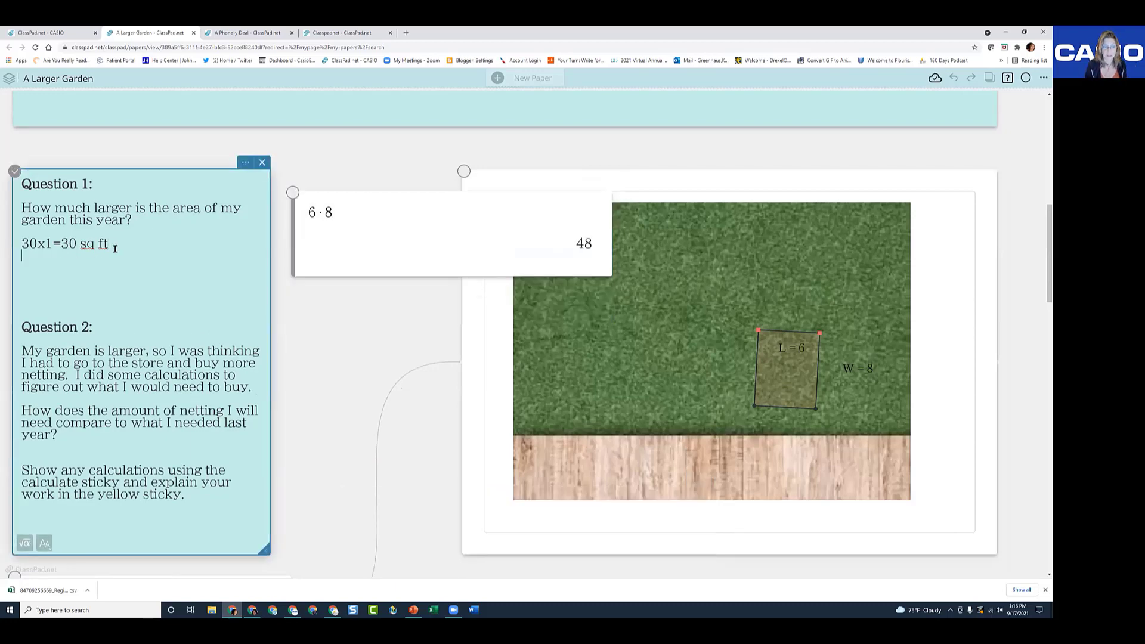
pyautogui.write('6x8')
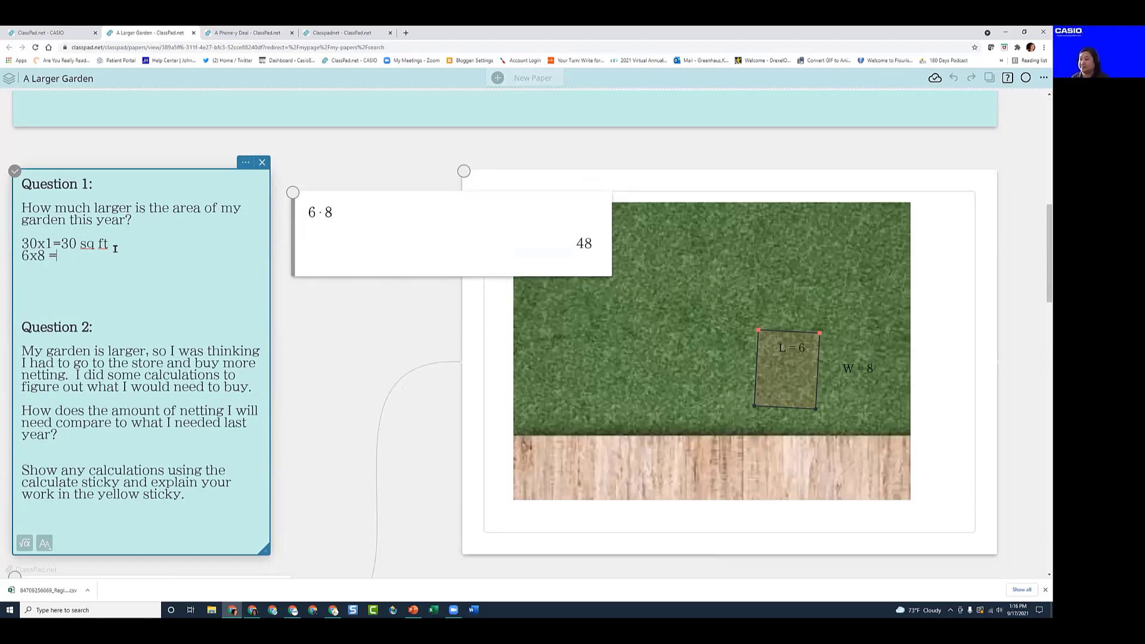
pyautogui.write(' = 48')
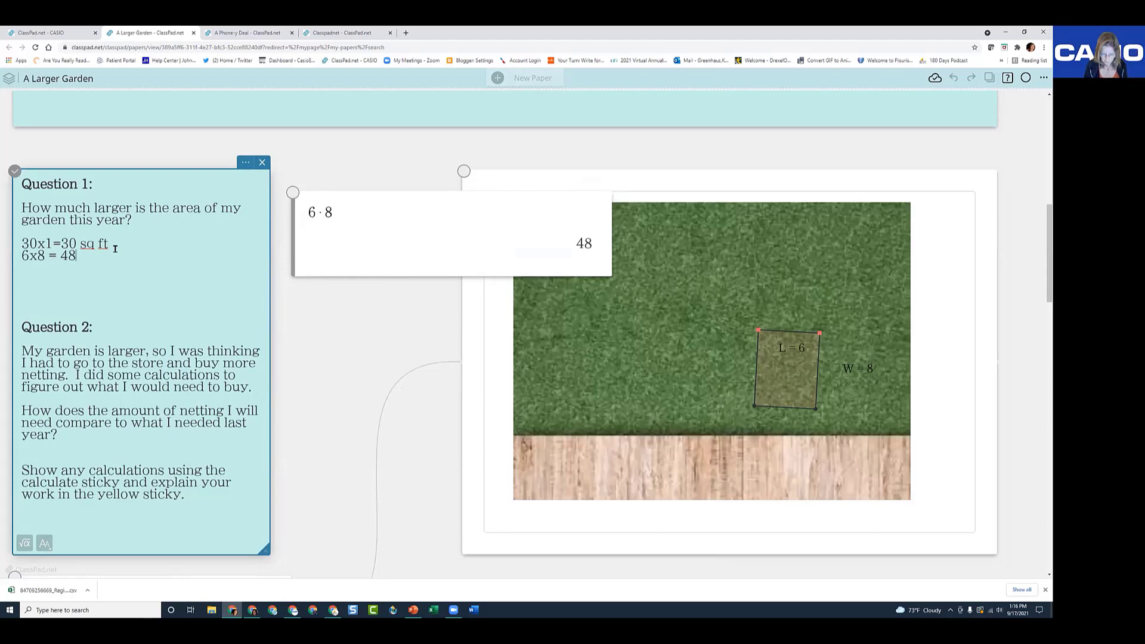
pyautogui.write(' sq ft')
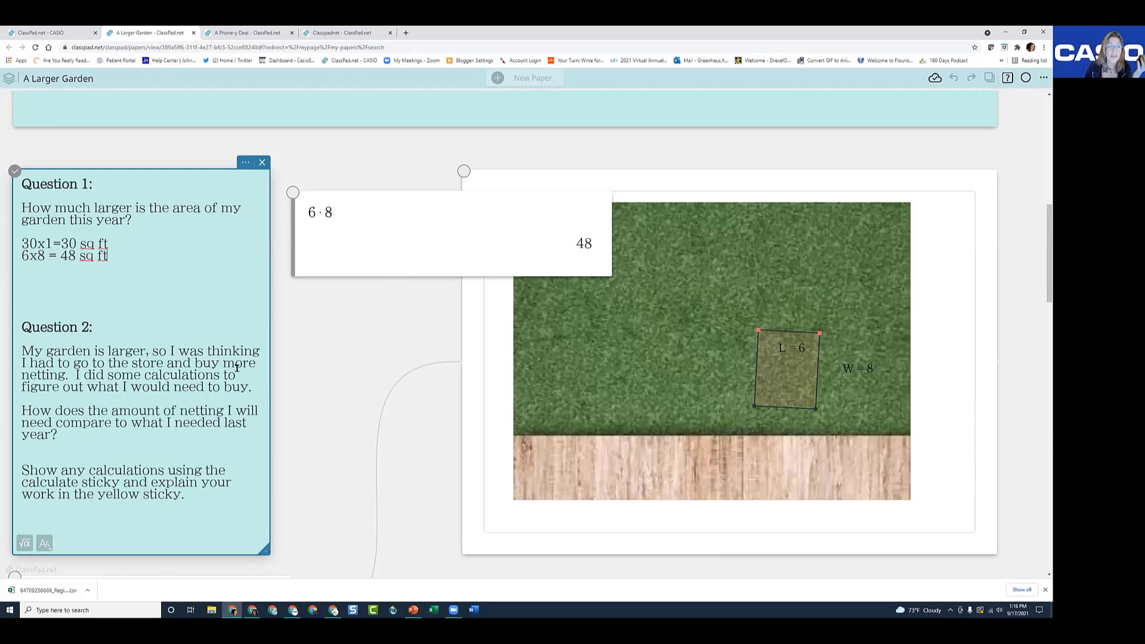
# Ready a new line in the calculation sticky and reread the scenario for the fencing each garden needs
pyautogui.scroll(-2, 149, 340)
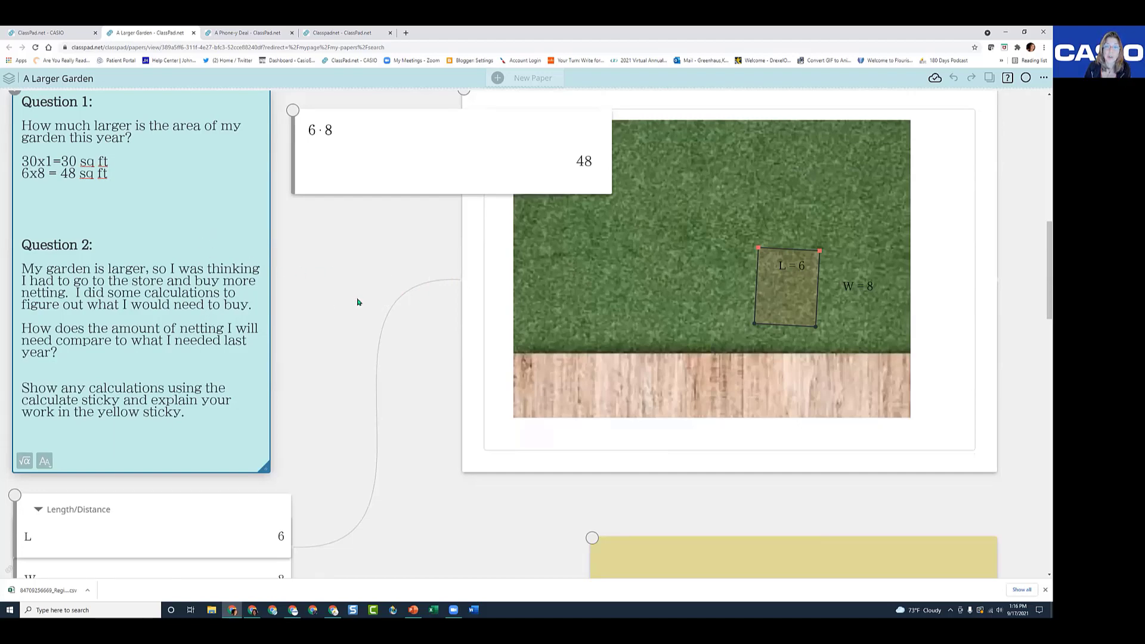
pyautogui.scroll(2, 392, 255)
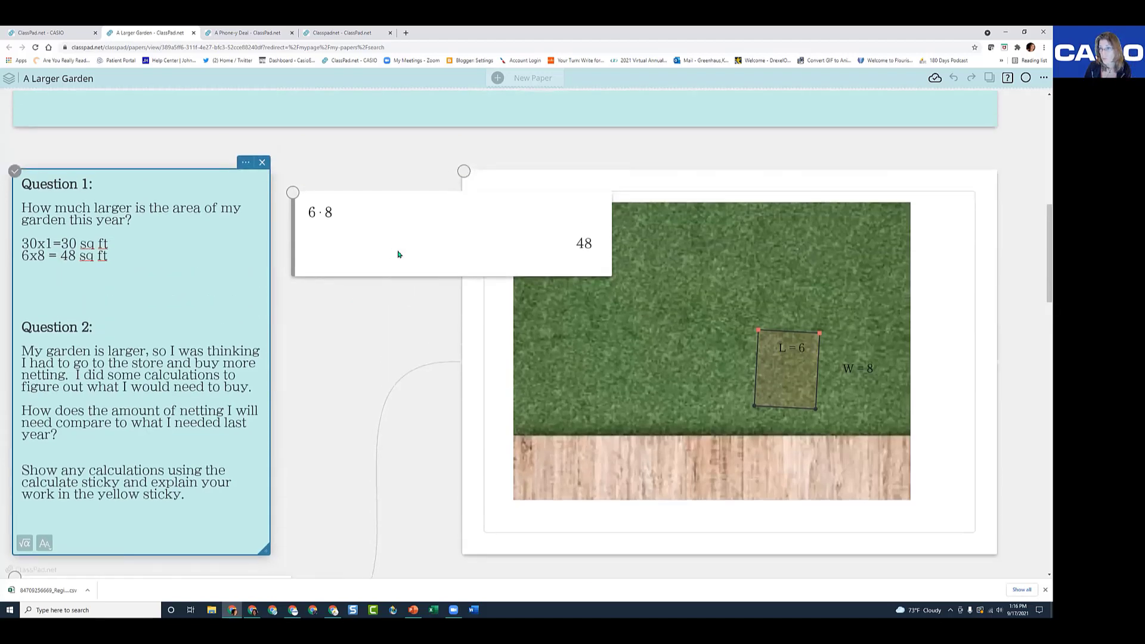
pyautogui.click(401, 251)
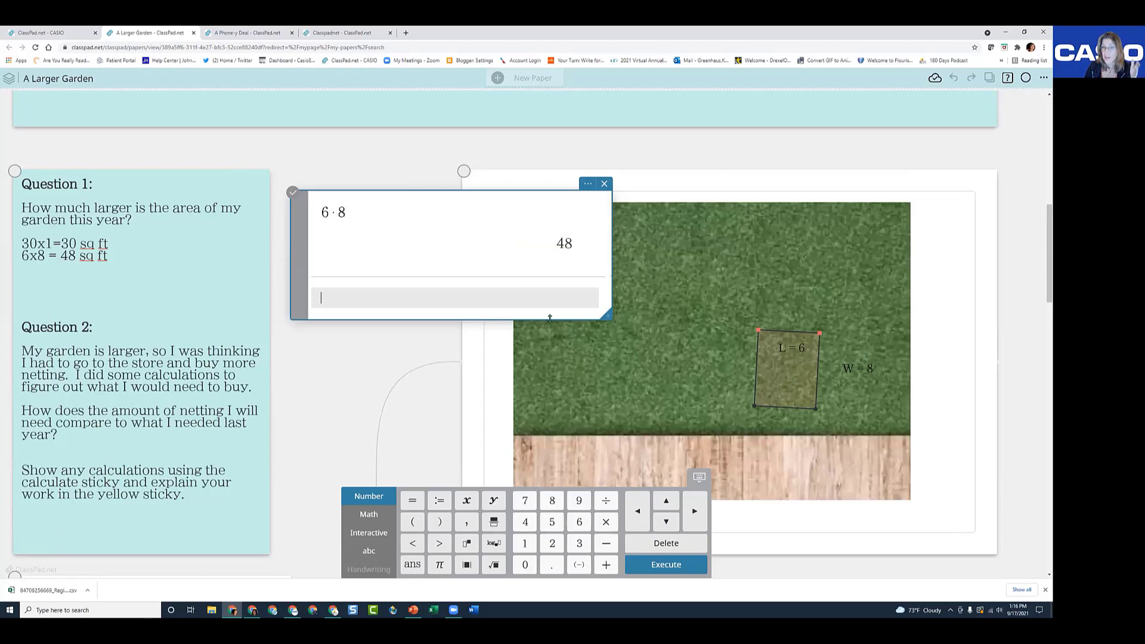
pyautogui.scroll(10, 534, 310)
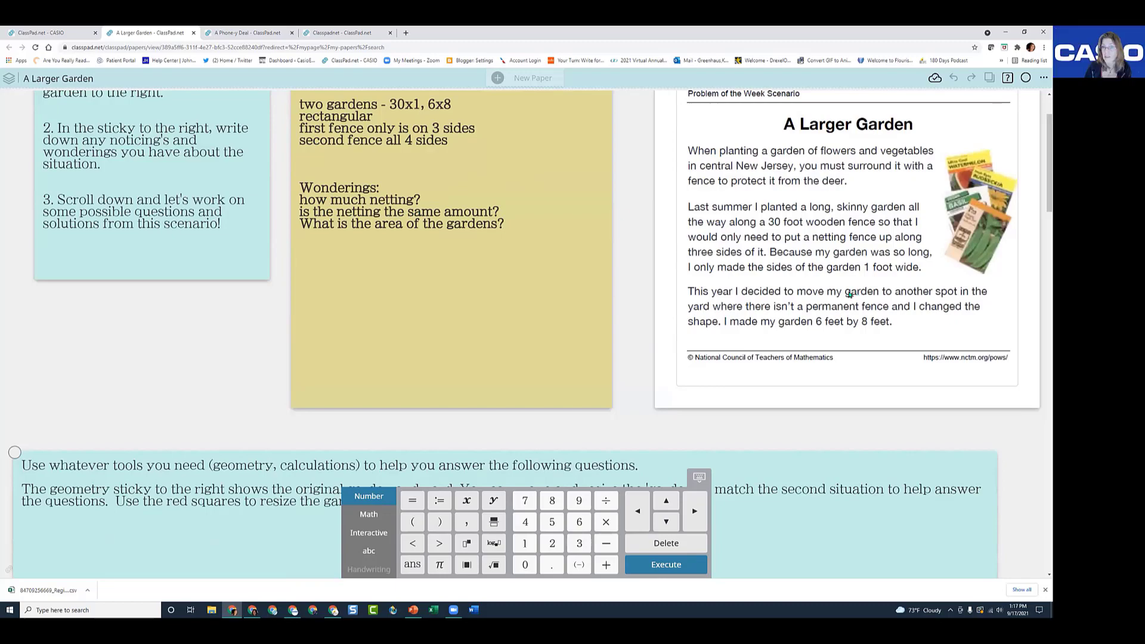
pyautogui.scroll(-1, 848, 295)
pyautogui.scroll(-7, 848, 295)
pyautogui.scroll(5, 817, 289)
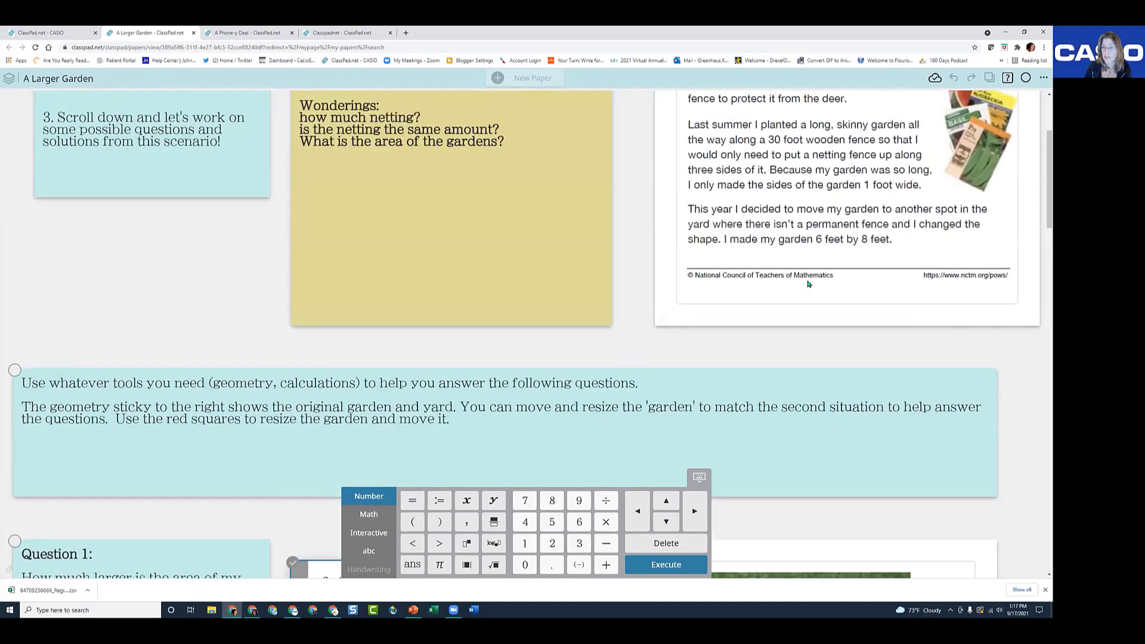
pyautogui.scroll(-4, 800, 317)
pyautogui.scroll(-3, 794, 328)
pyautogui.scroll(6, 770, 286)
pyautogui.scroll(-3, 626, 313)
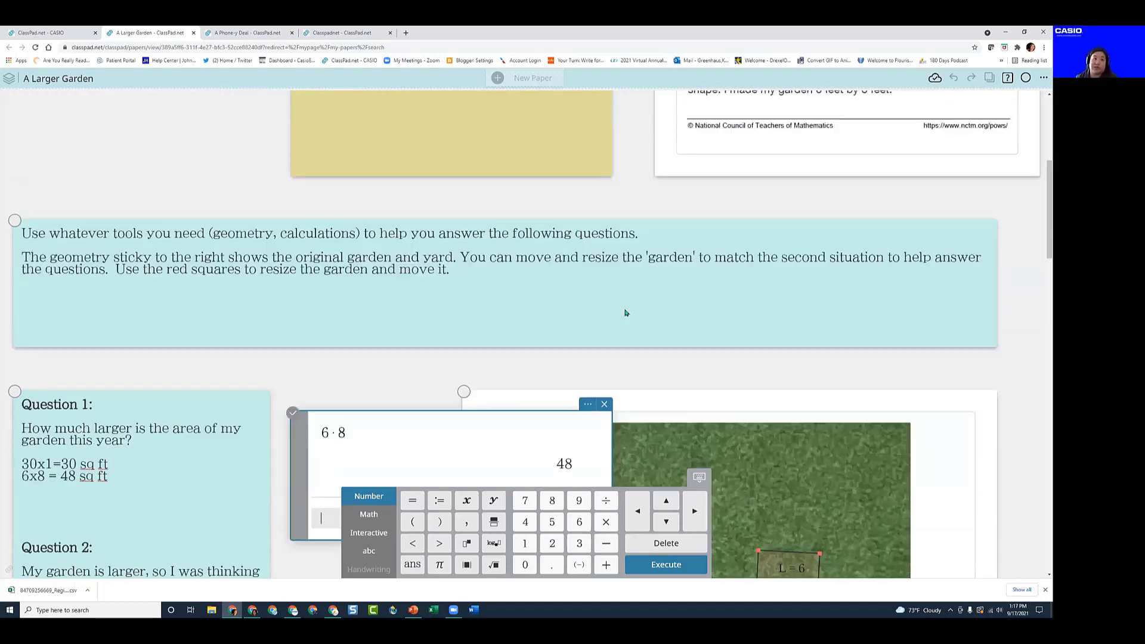
pyautogui.scroll(-4, 625, 313)
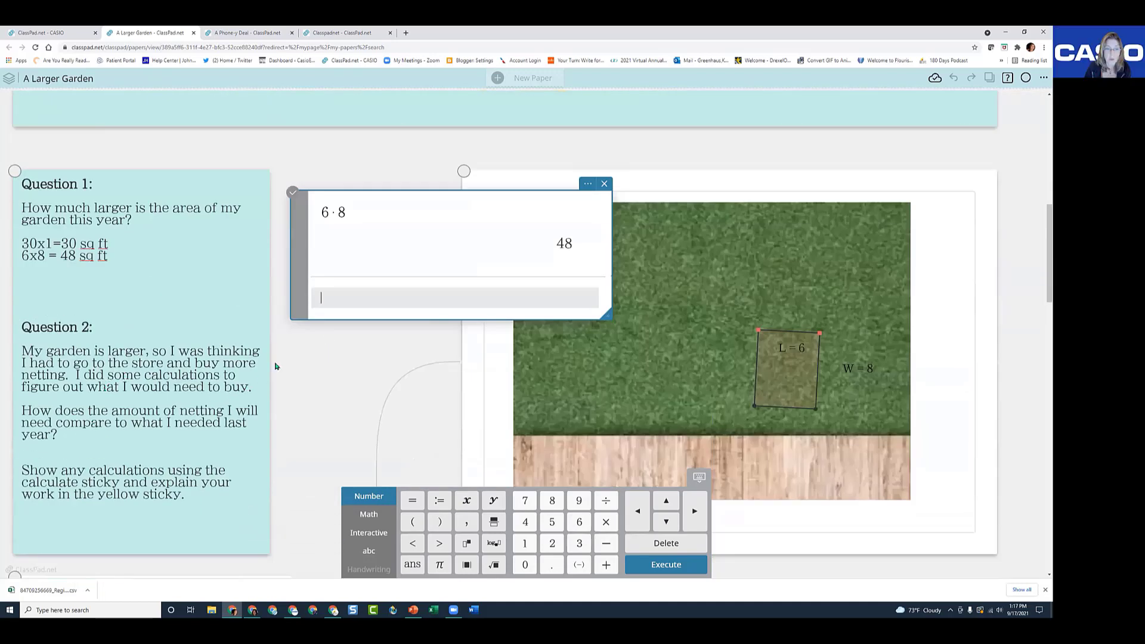
# Enter last year's netting calculation, 30+1+1=32, in the calculation sticky and evaluate it
pyautogui.write('30')
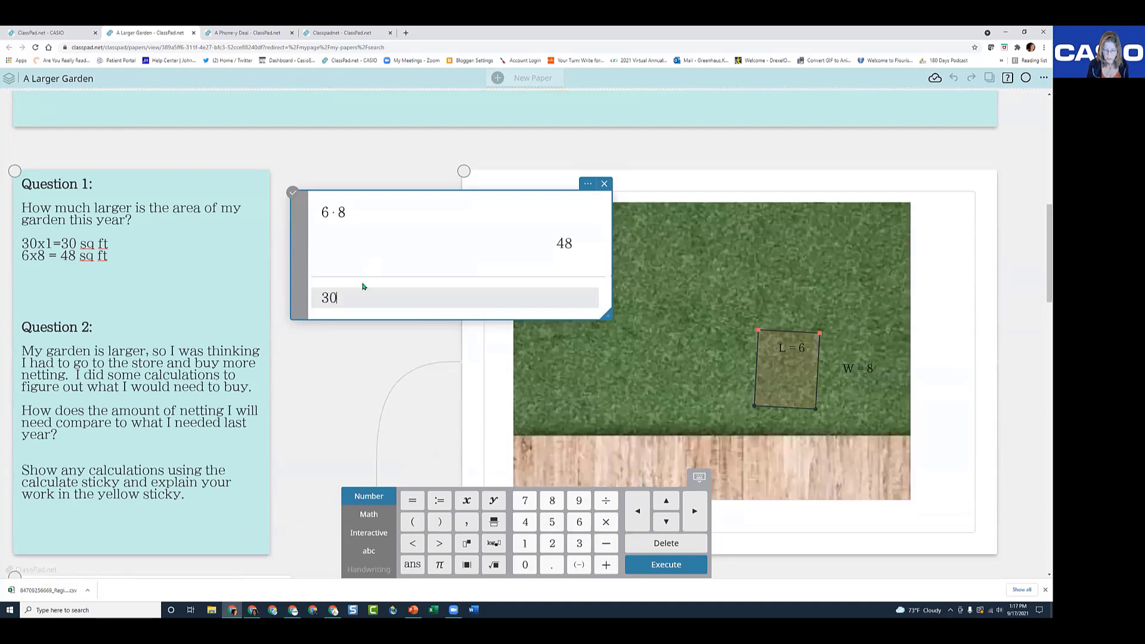
pyautogui.write('+1')
pyautogui.press('BackSpace')
pyautogui.write('+1=32')
pyautogui.press('Return')
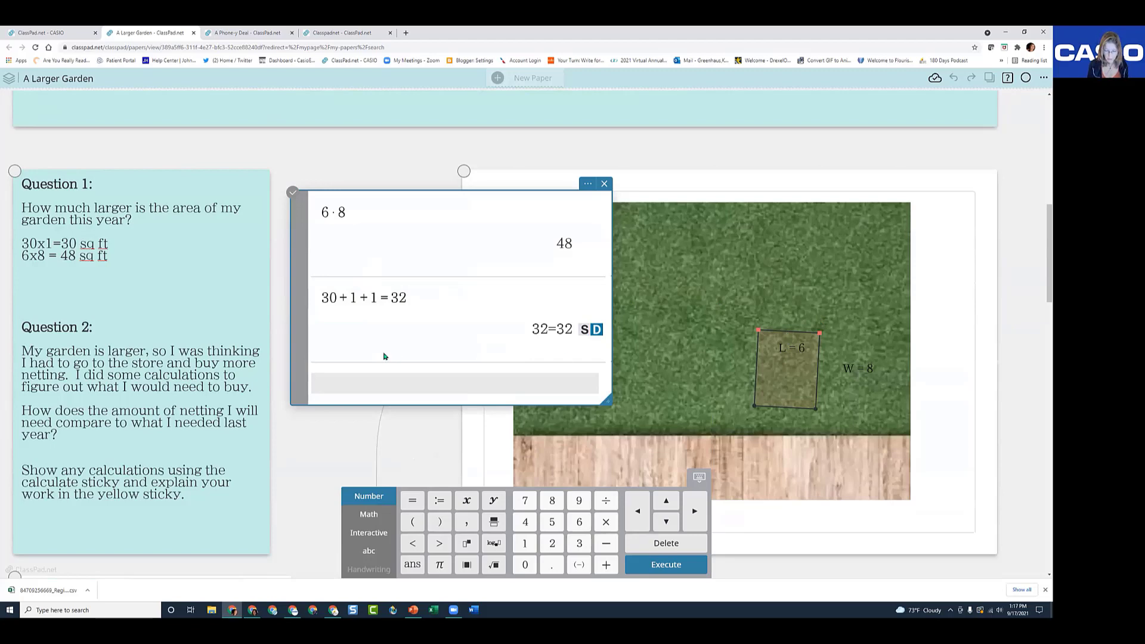
# Calculate this year's netting as 2·6+8·2 on a new line of the calculation sticky
pyautogui.write('2')
pyautogui.click(605, 522)
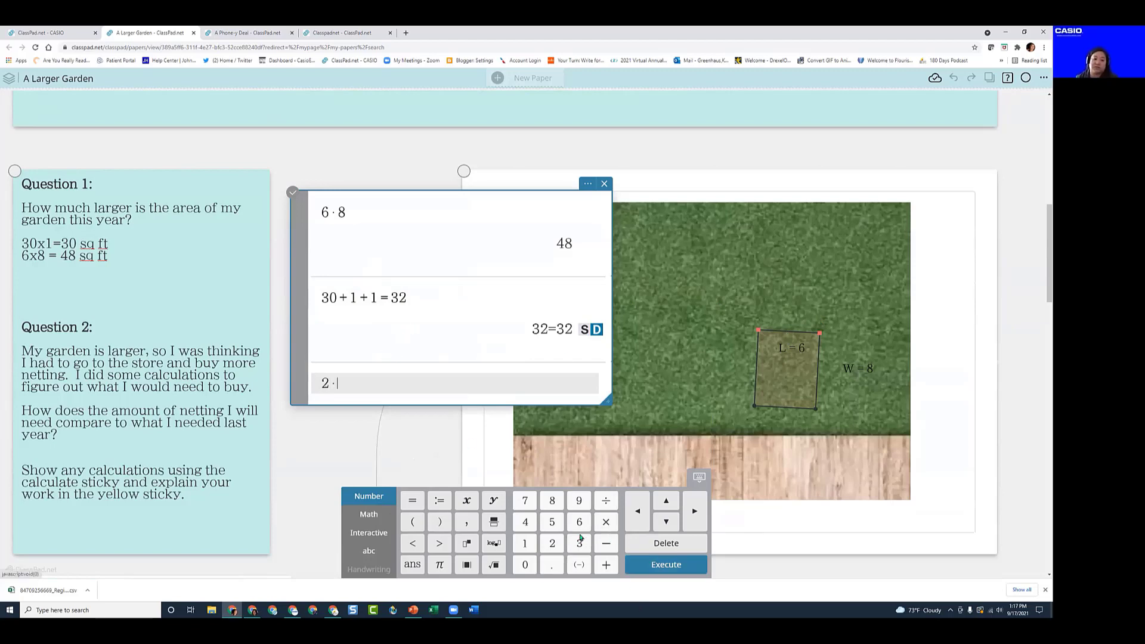
pyautogui.click(579, 522)
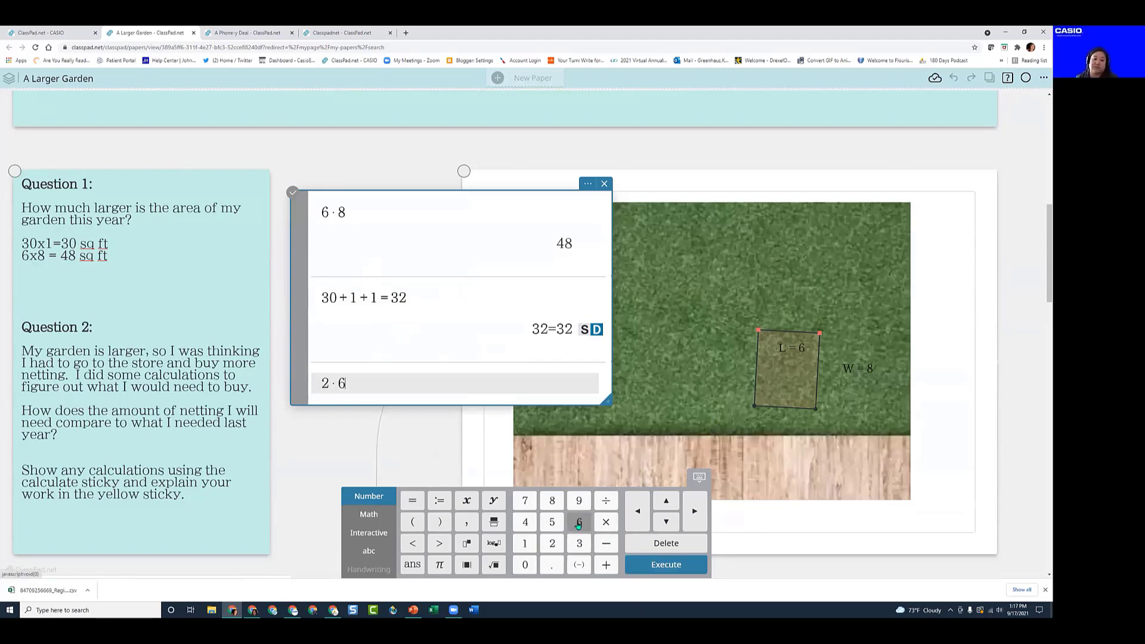
pyautogui.click(605, 565)
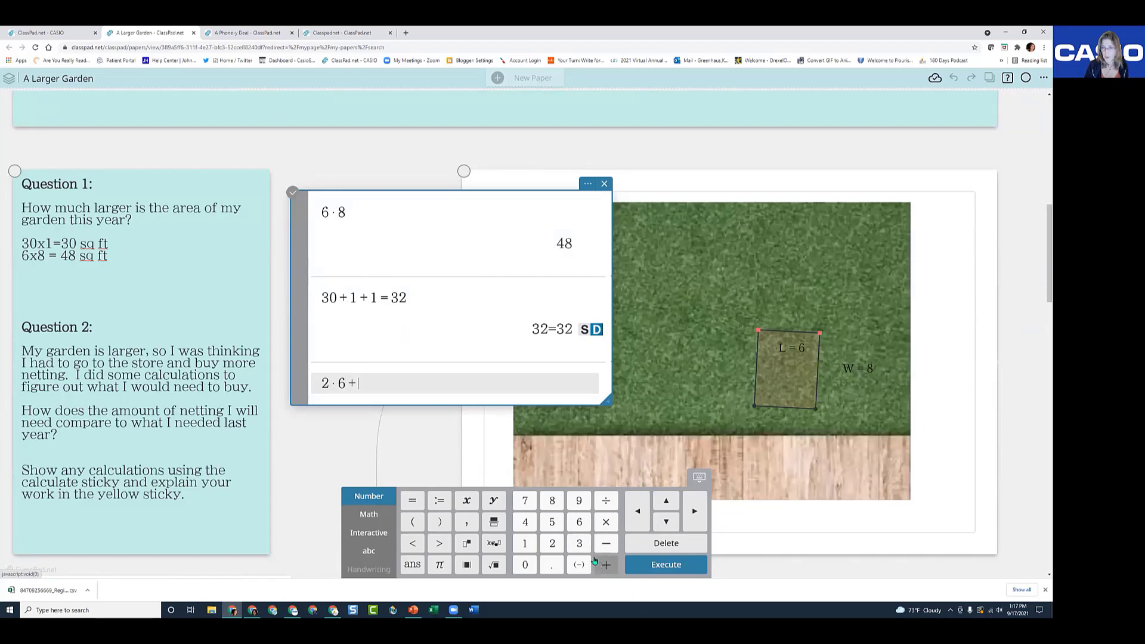
pyautogui.click(553, 502)
pyautogui.click(605, 522)
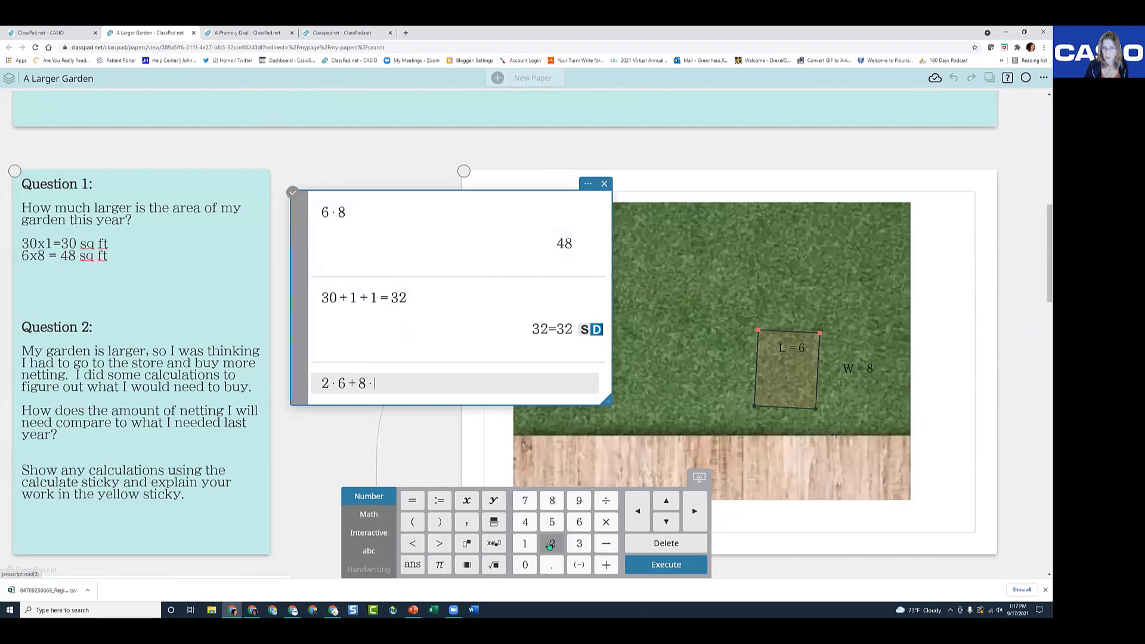
pyautogui.click(550, 544)
pyautogui.click(640, 567)
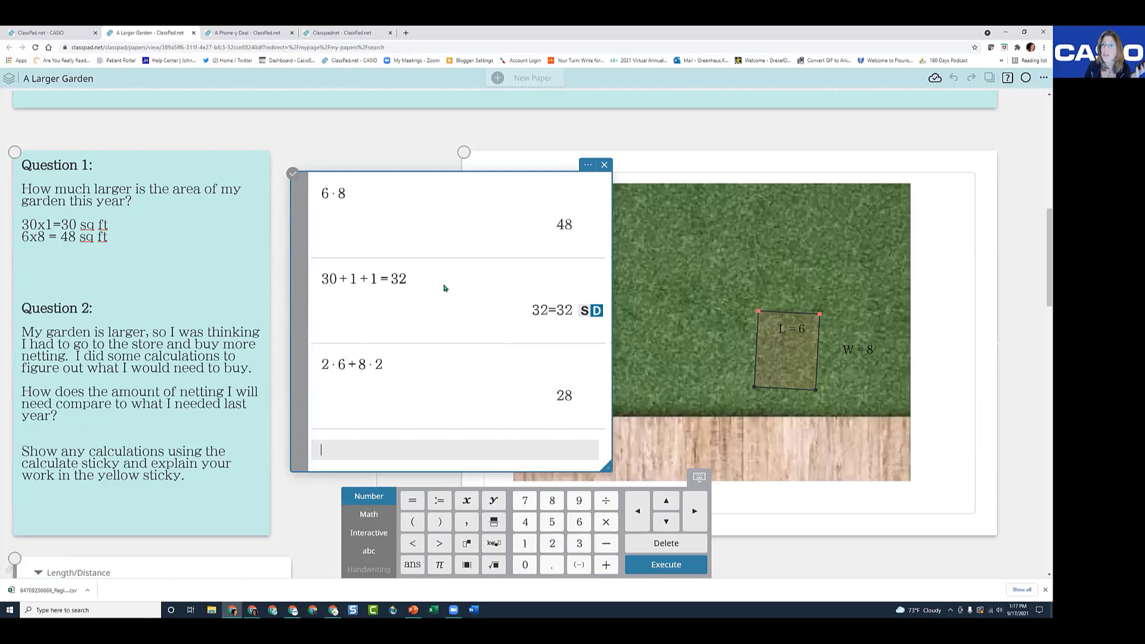
pyautogui.scroll(-3, 416, 329)
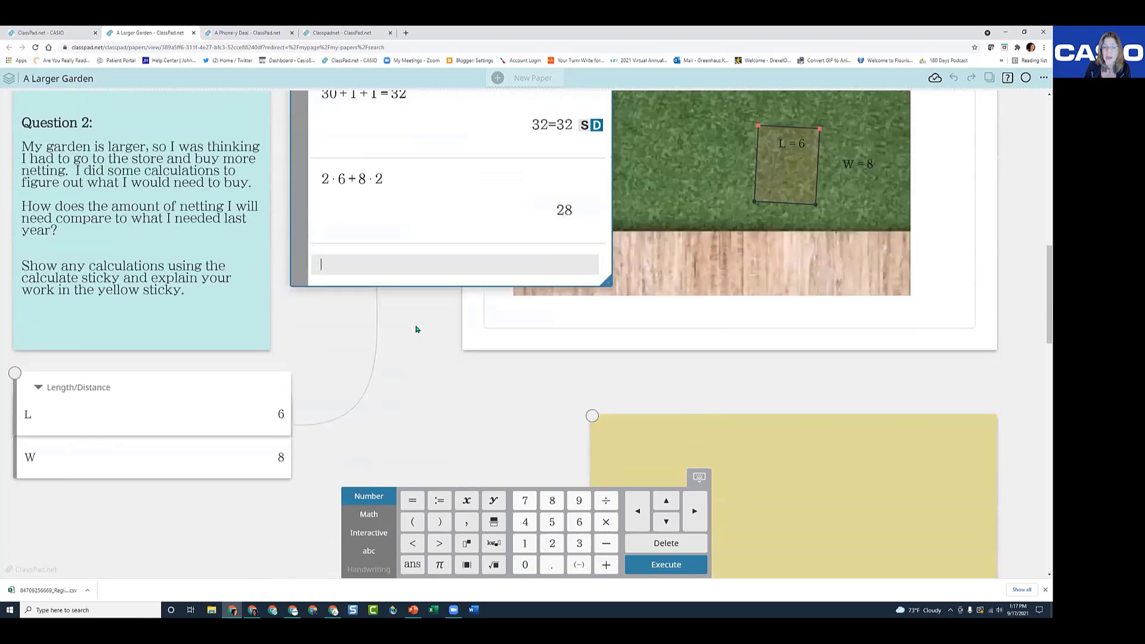
# Review the empty explanation sticky and the Extra soil question, and inspect the grid settings of its isometric garden drawing
pyautogui.scroll(-7, 416, 329)
pyautogui.scroll(4, 343, 299)
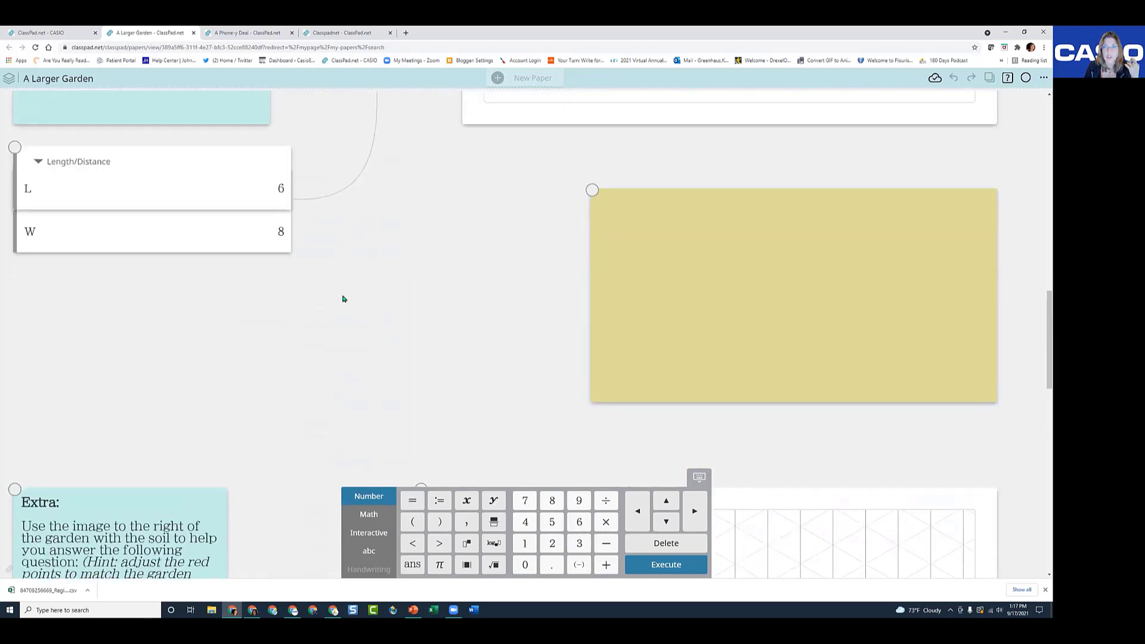
pyautogui.click(738, 256)
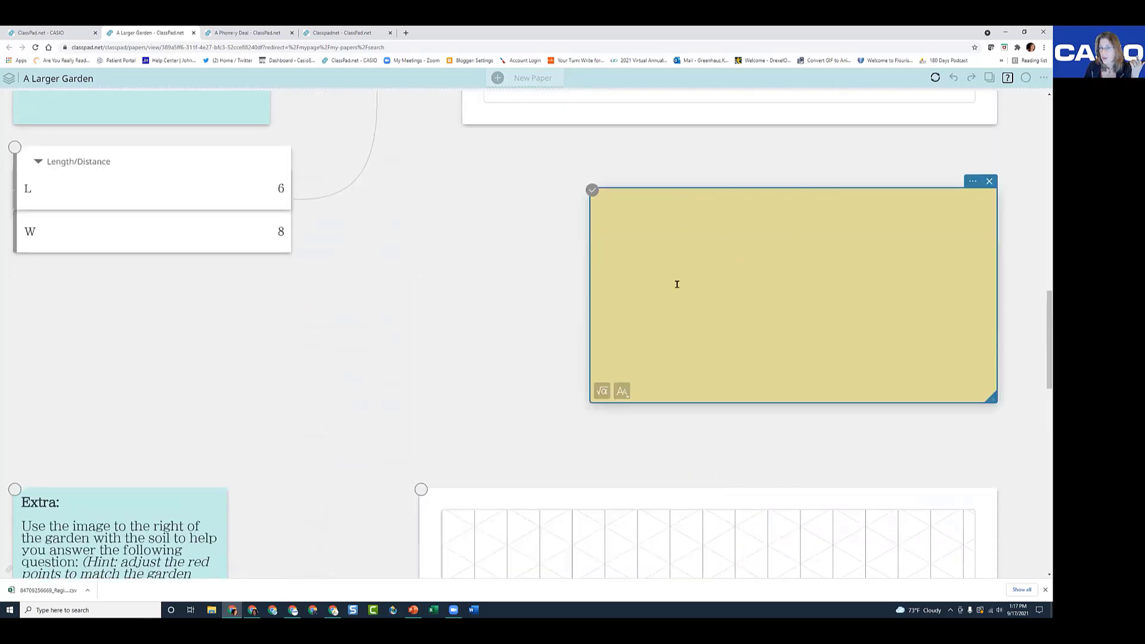
pyautogui.scroll(-3, 430, 343)
pyautogui.scroll(-3, 393, 335)
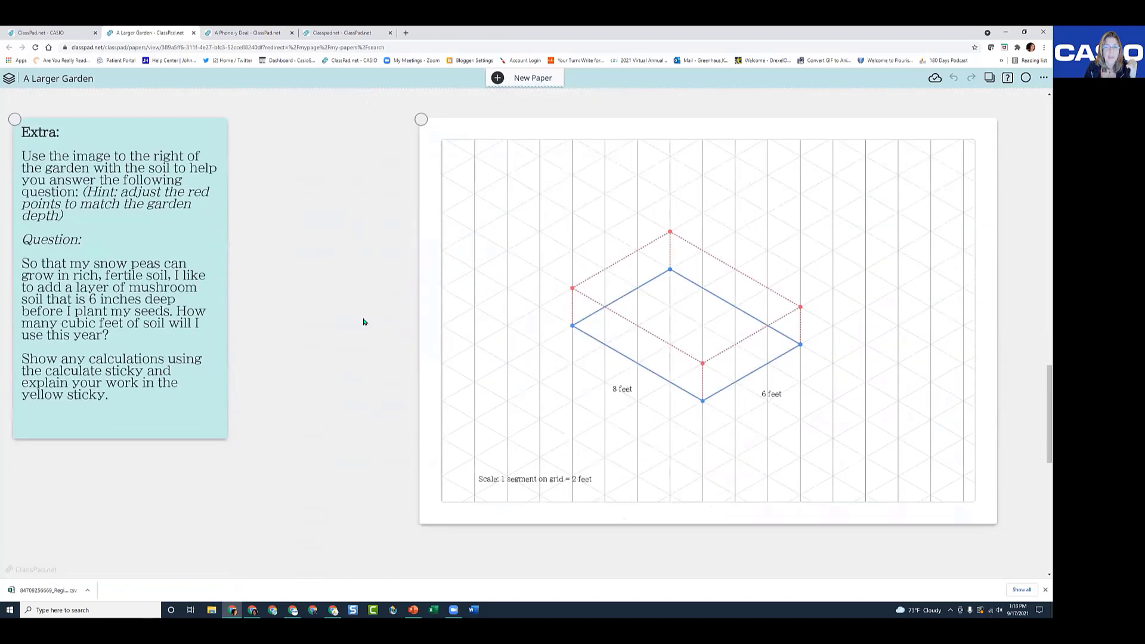
pyautogui.click(797, 237)
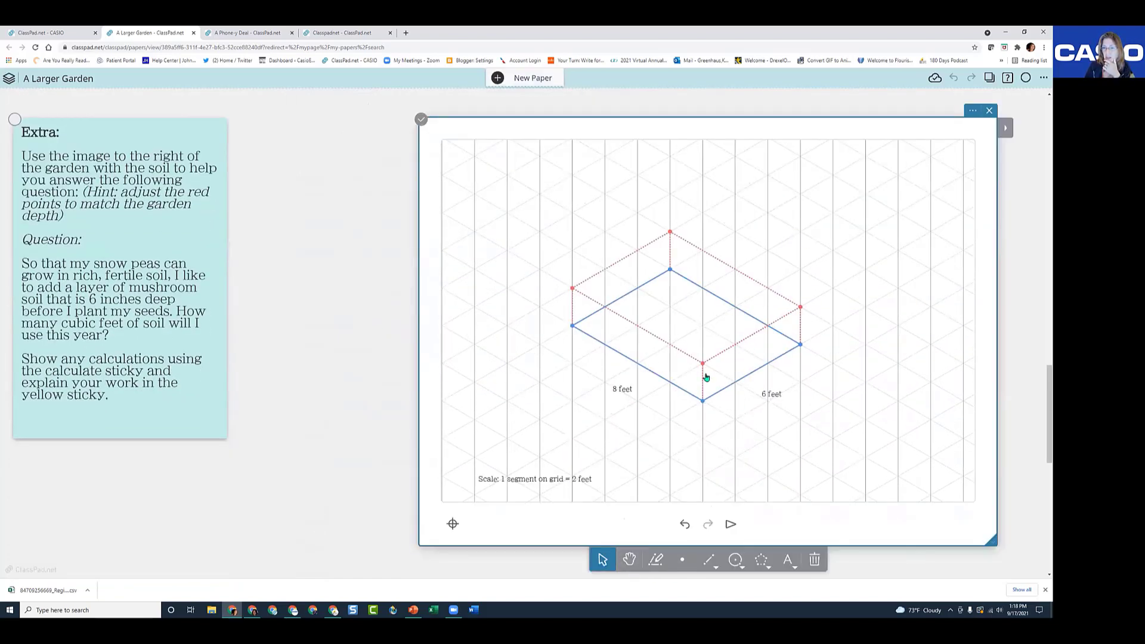
pyautogui.click(973, 110)
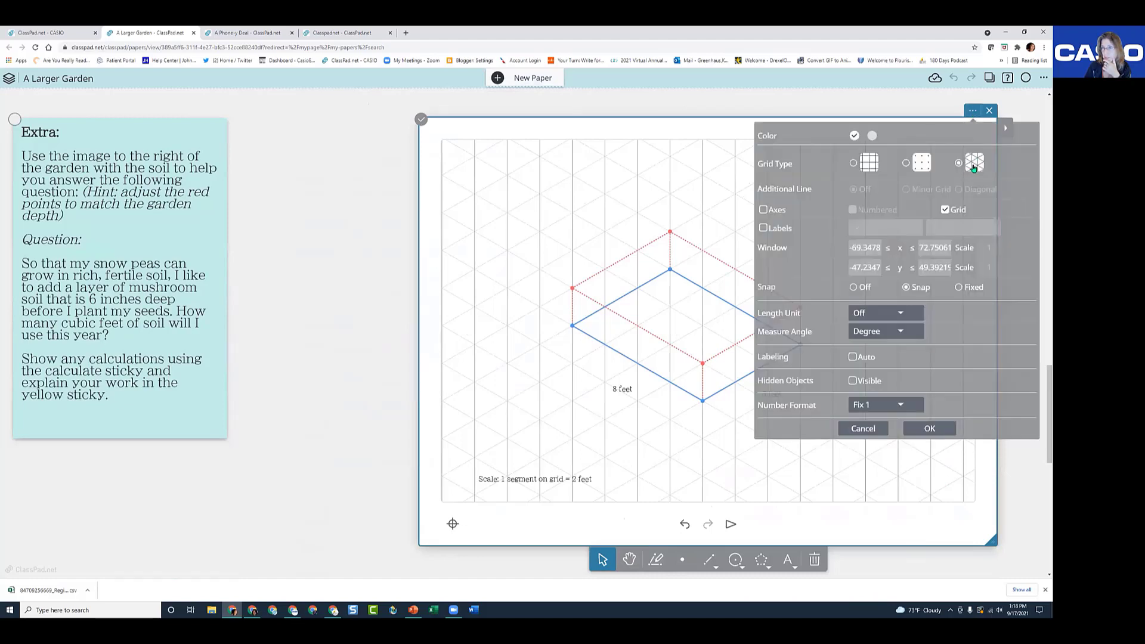
pyautogui.click(288, 232)
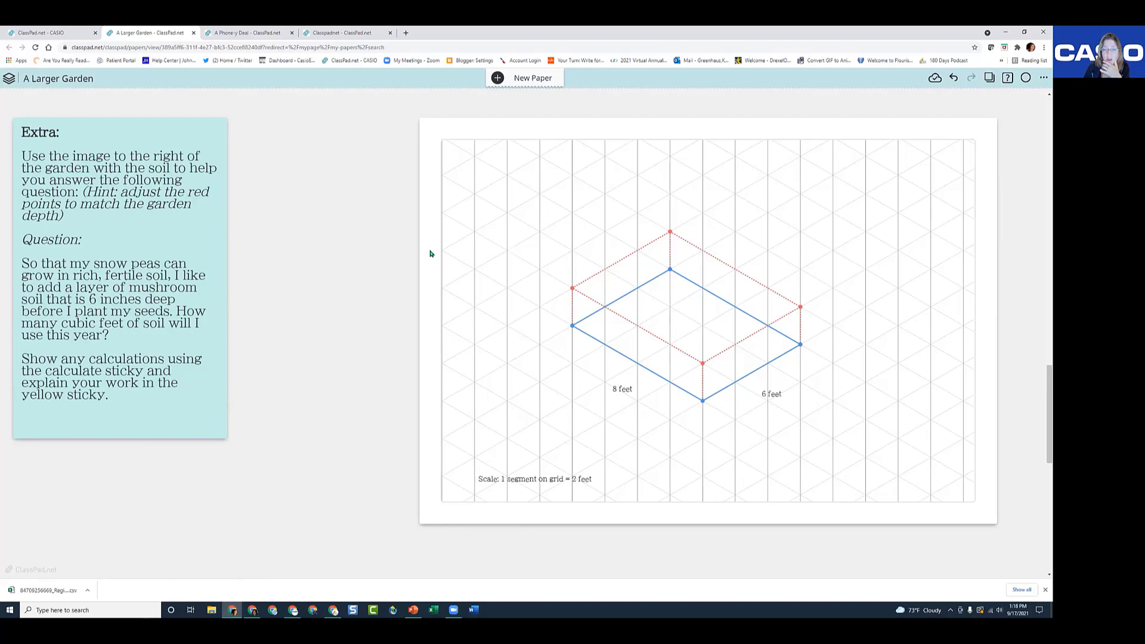
# Look back over the whole A Larger Garden paper and check its sharing options, closing them without changes
pyautogui.scroll(7, 375, 257)
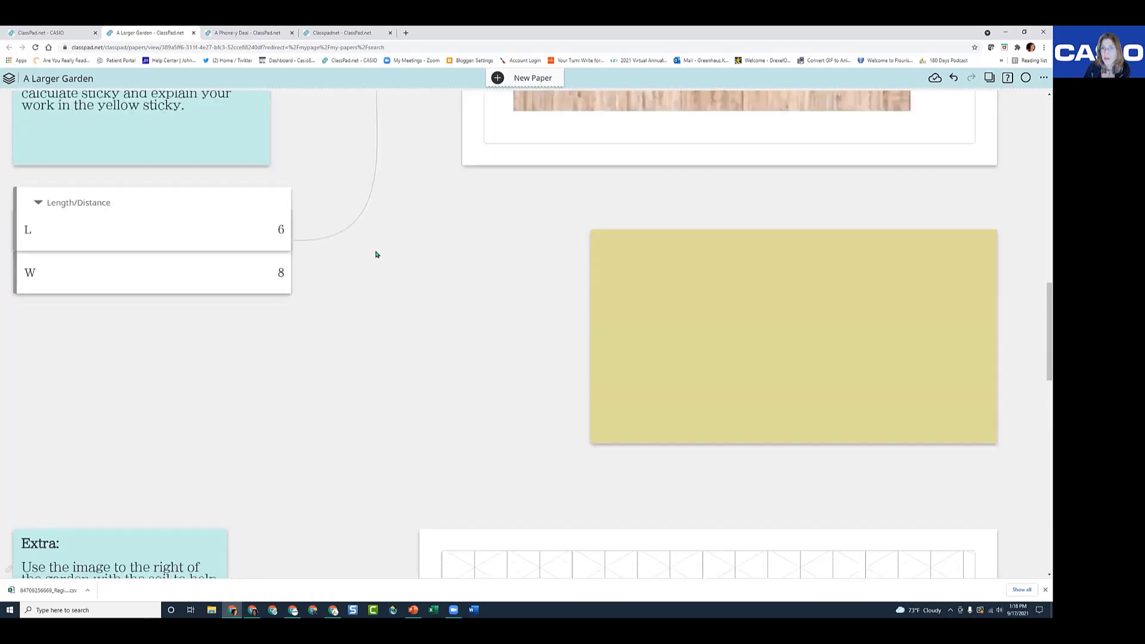
pyautogui.scroll(15, 376, 255)
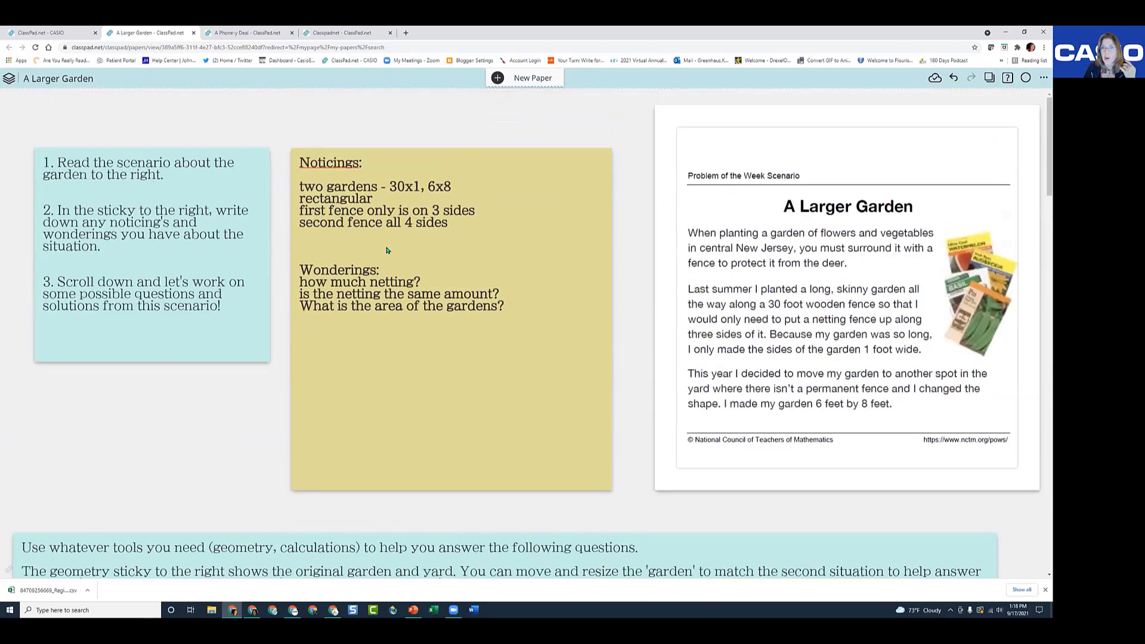
pyautogui.scroll(-18, 548, 288)
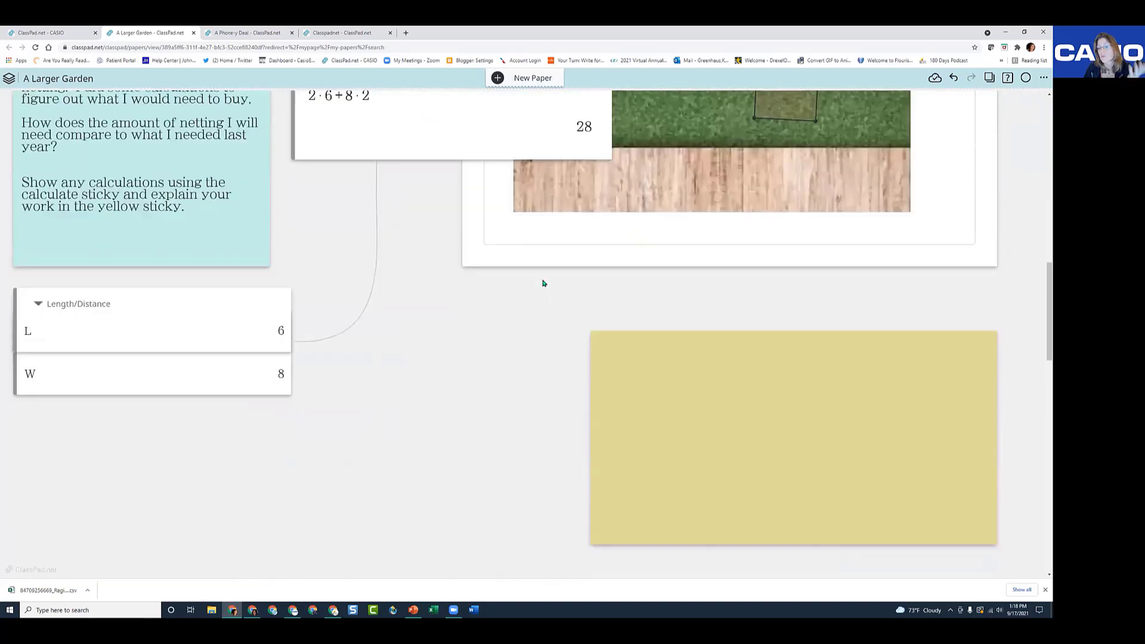
pyautogui.scroll(18, 537, 283)
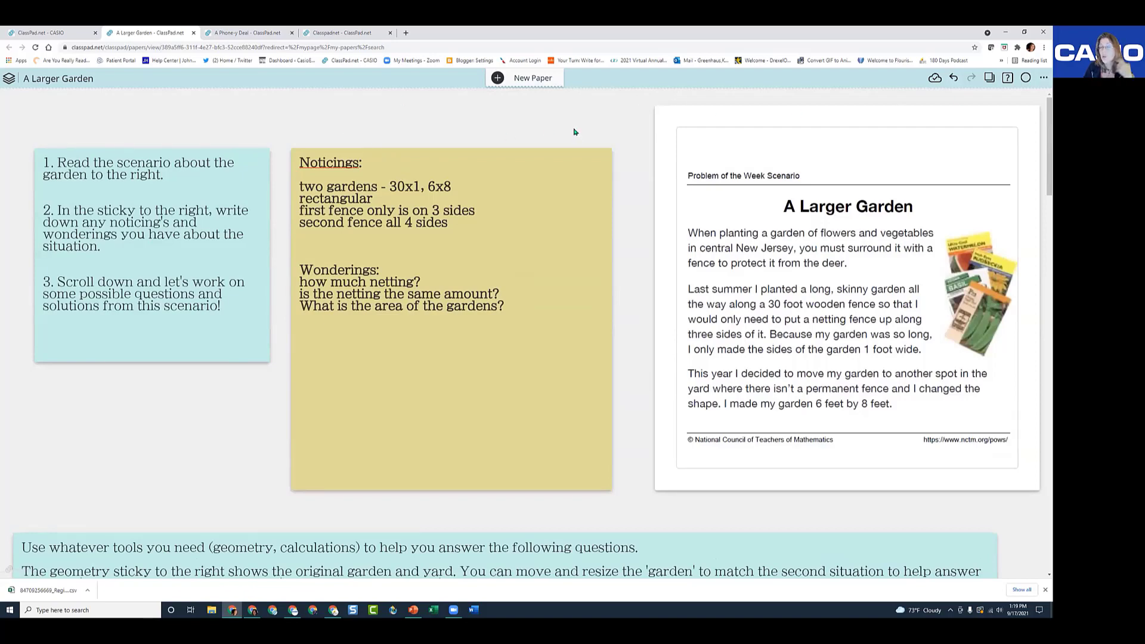
pyautogui.click(1044, 80)
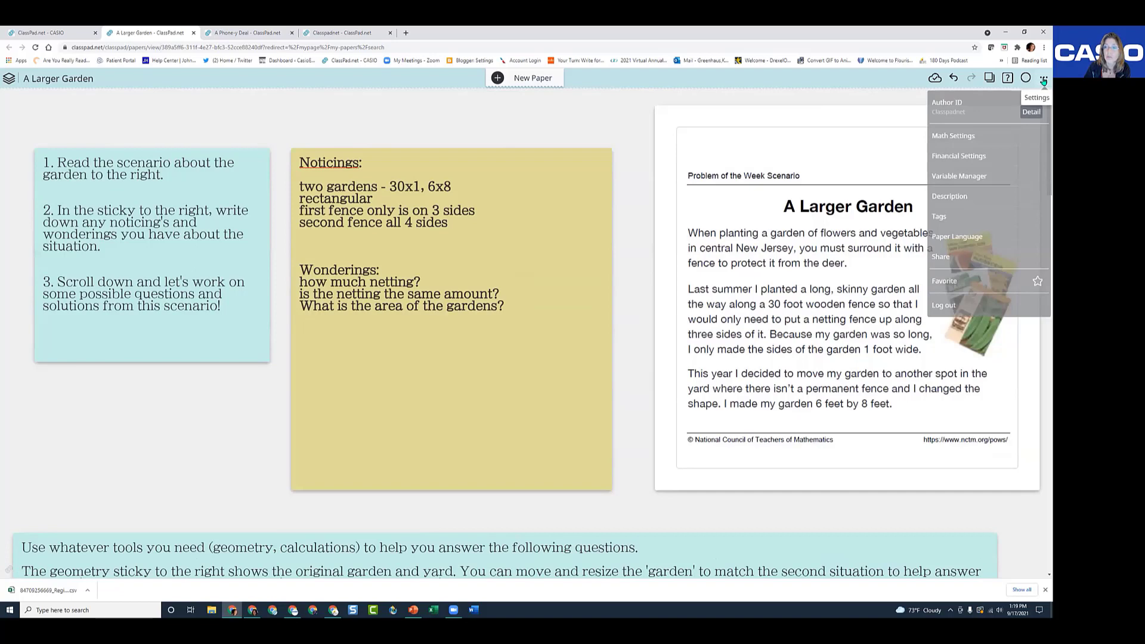
pyautogui.click(973, 259)
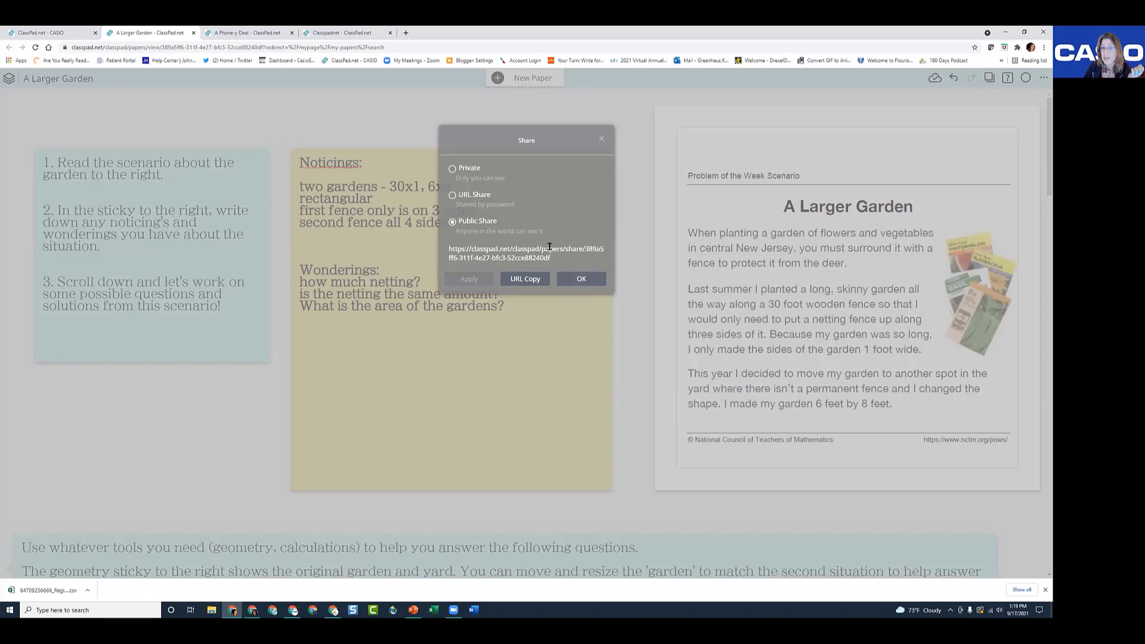
pyautogui.click(602, 139)
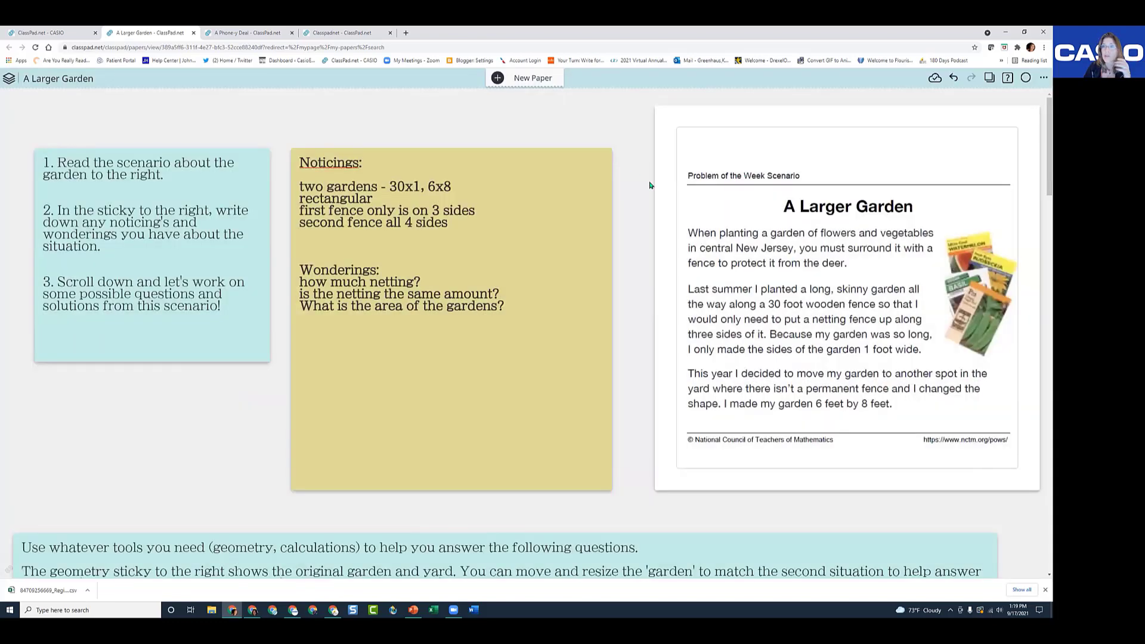
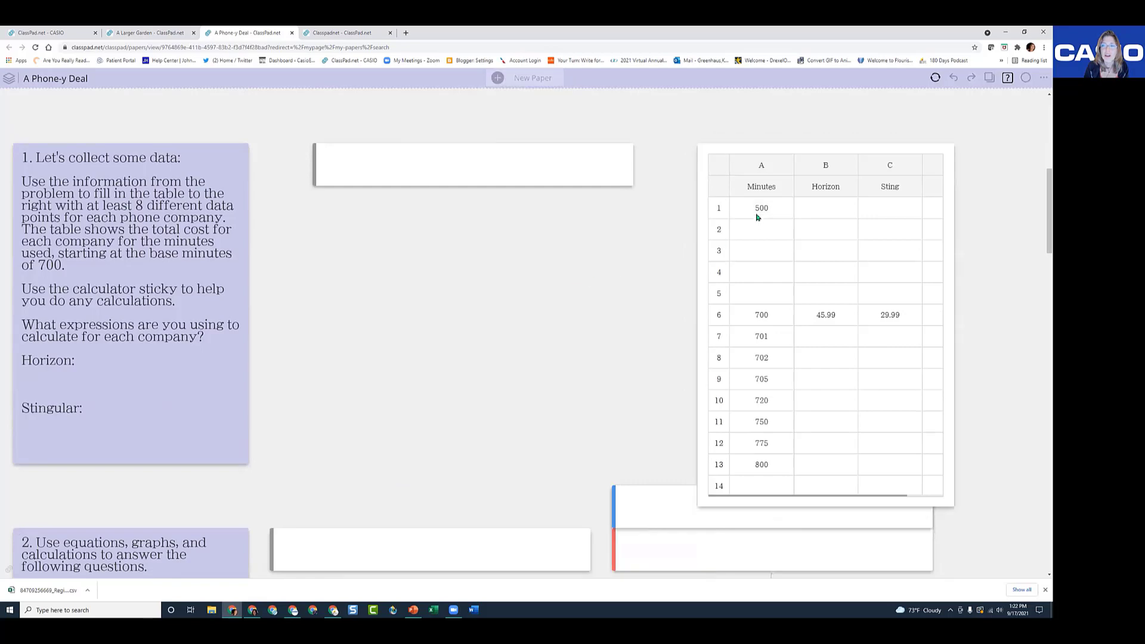
# Move the phone cost data table in A Phone-y Deal upward, clear of the blank stickies beneath it
pyautogui.click(758, 216)
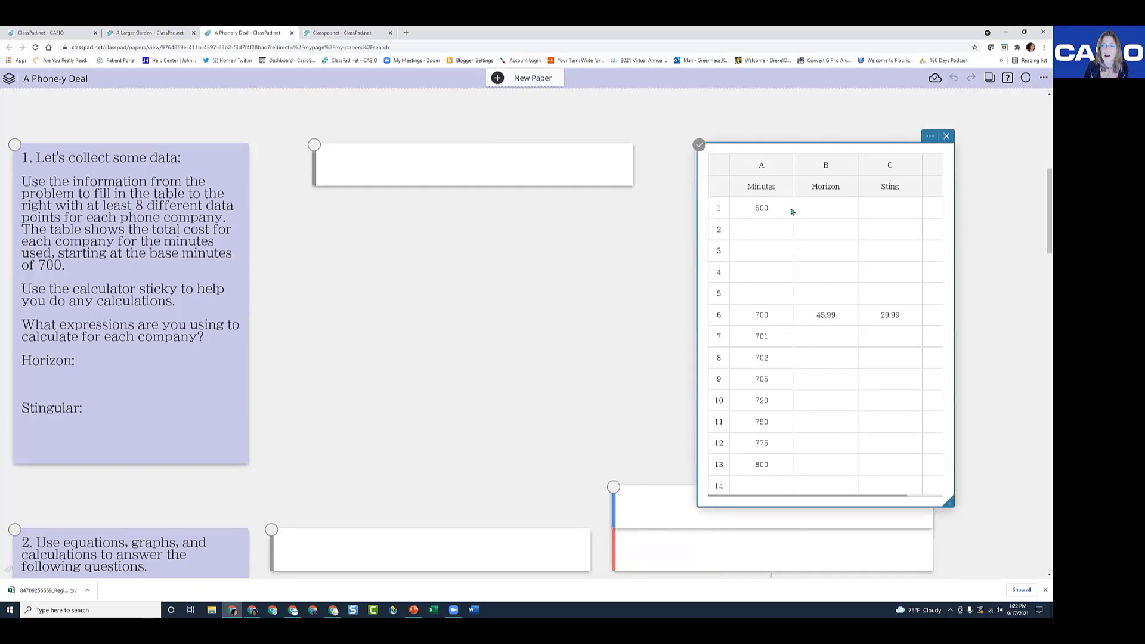
pyautogui.scroll(-15, 757, 241)
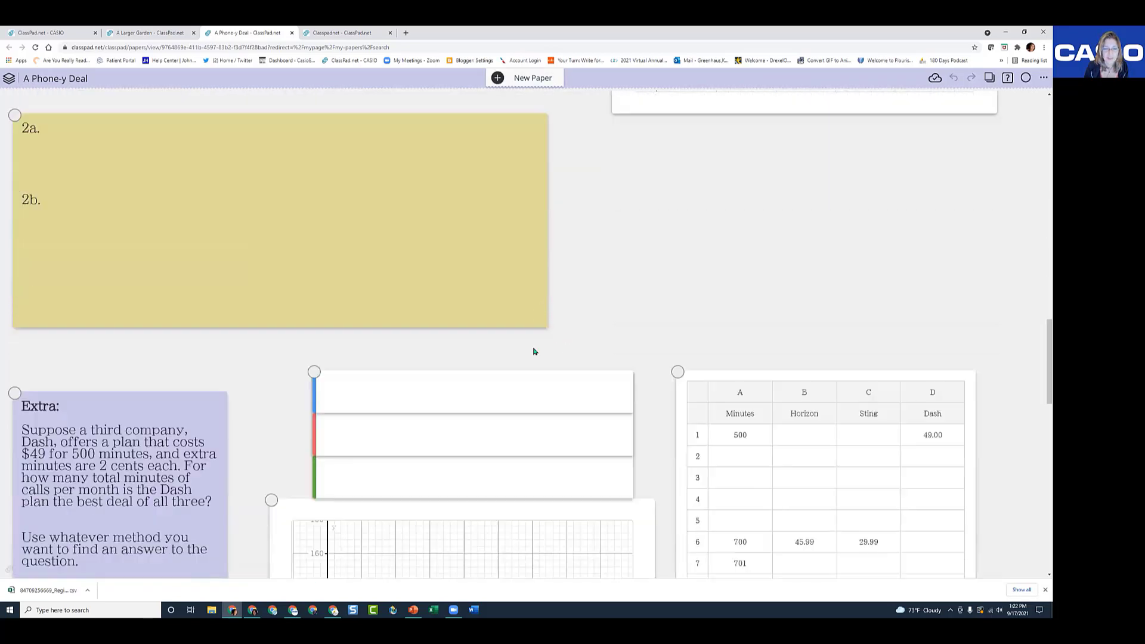
pyautogui.scroll(-9, 534, 352)
pyautogui.scroll(13, 547, 312)
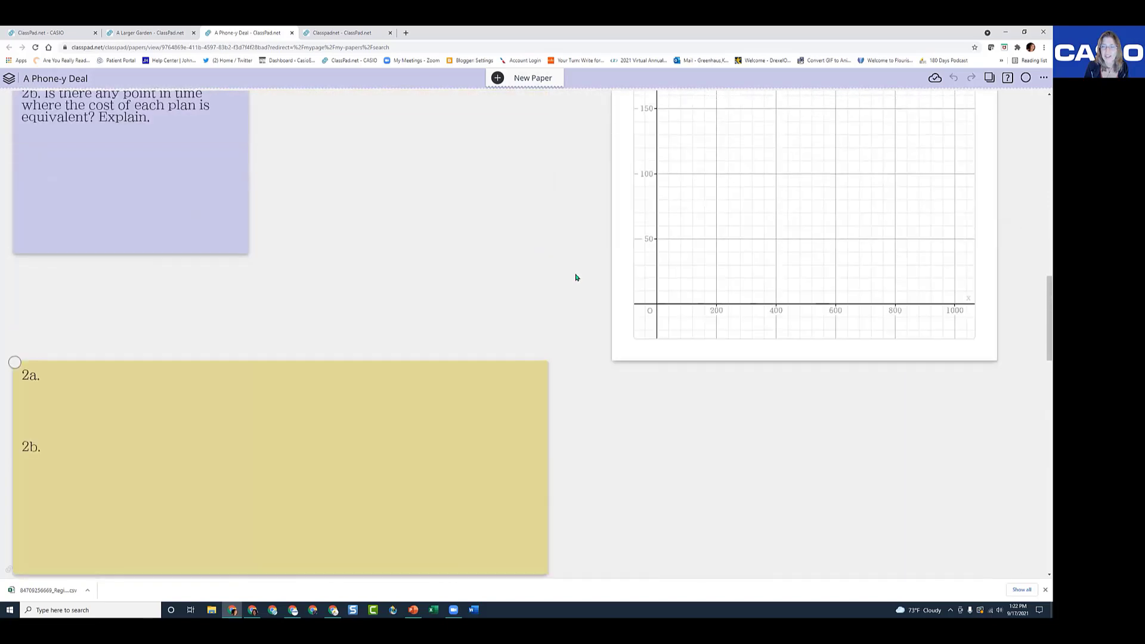
pyautogui.scroll(10, 576, 277)
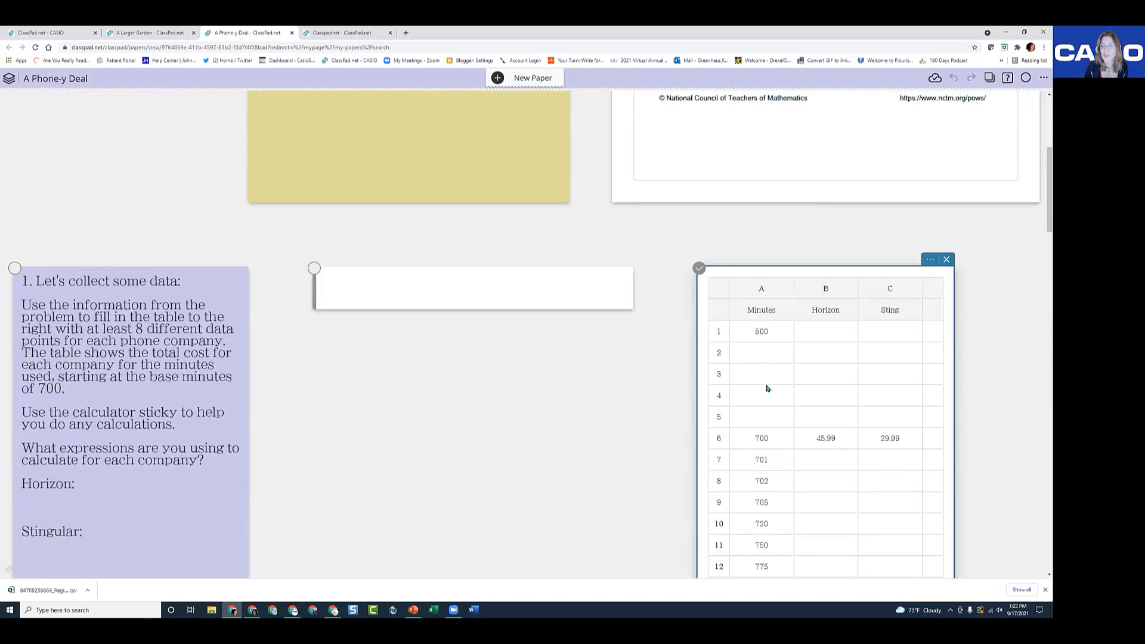
pyautogui.scroll(-2, 791, 382)
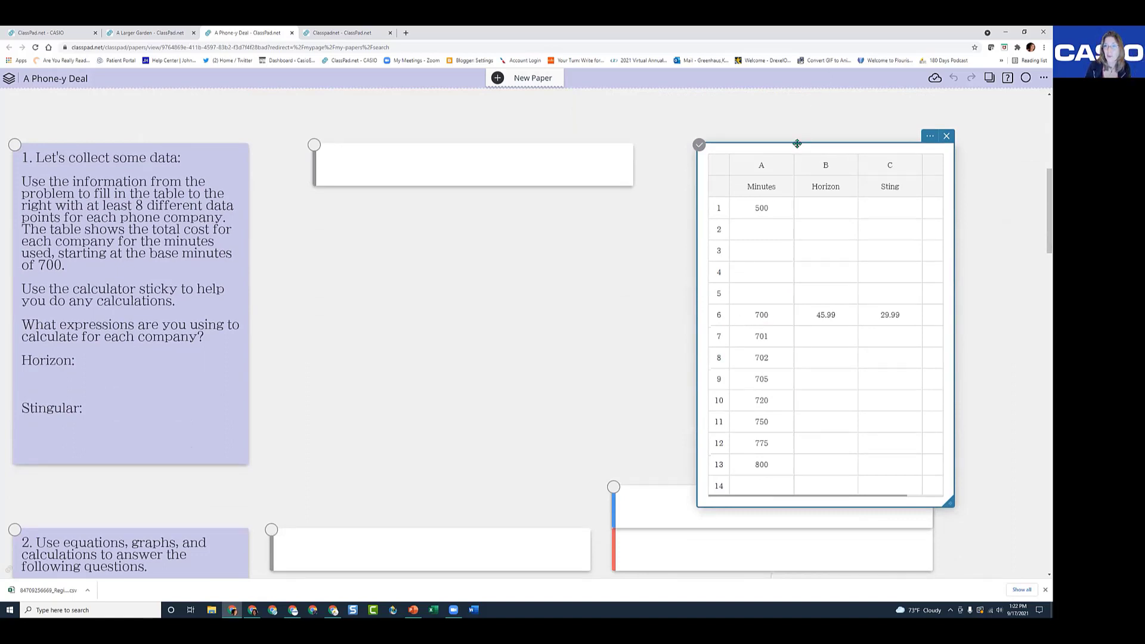
pyautogui.moveTo(798, 148); pyautogui.dragTo(787, 116)
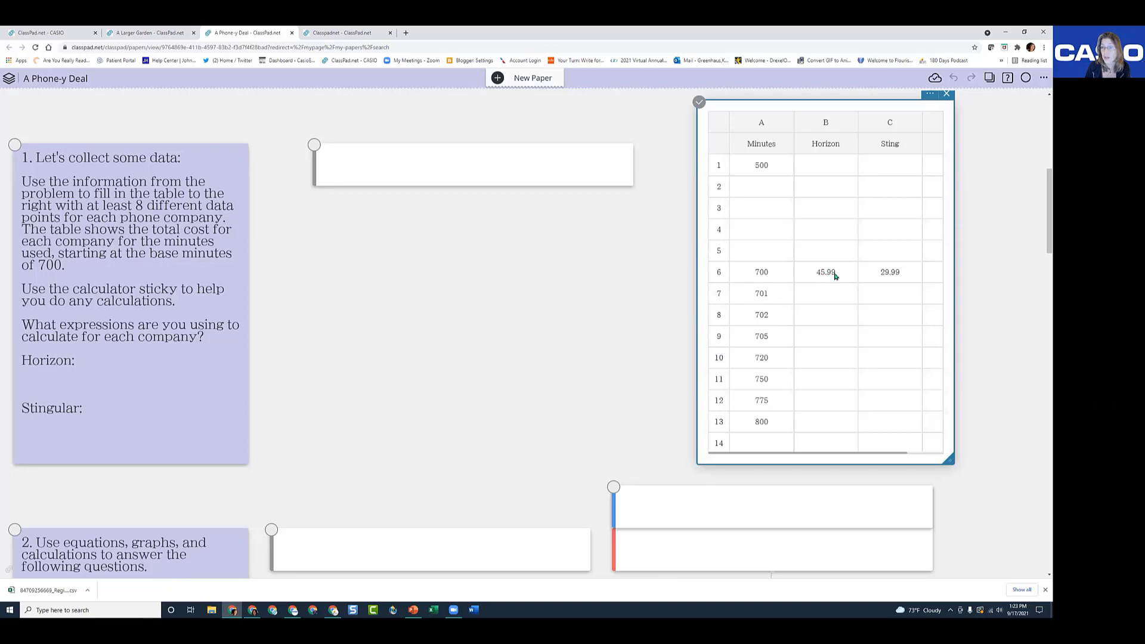
# Evaluate 45.99+.06 in the calculation sticky beside Question 1 and show the result as a decimal
pyautogui.click(403, 174)
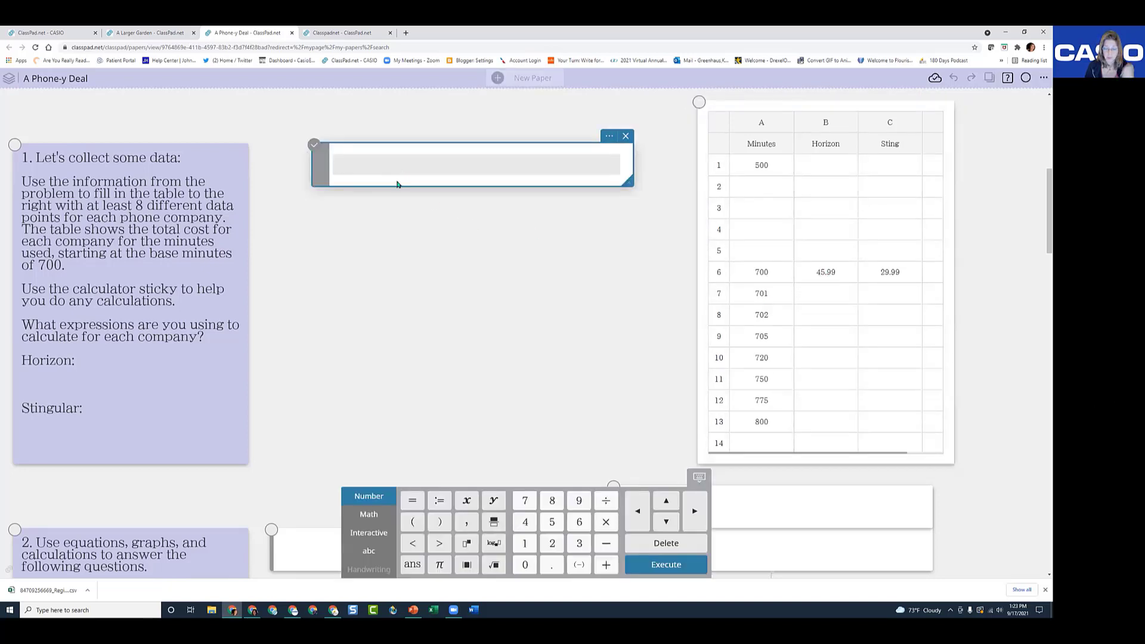
pyautogui.write('45.9')
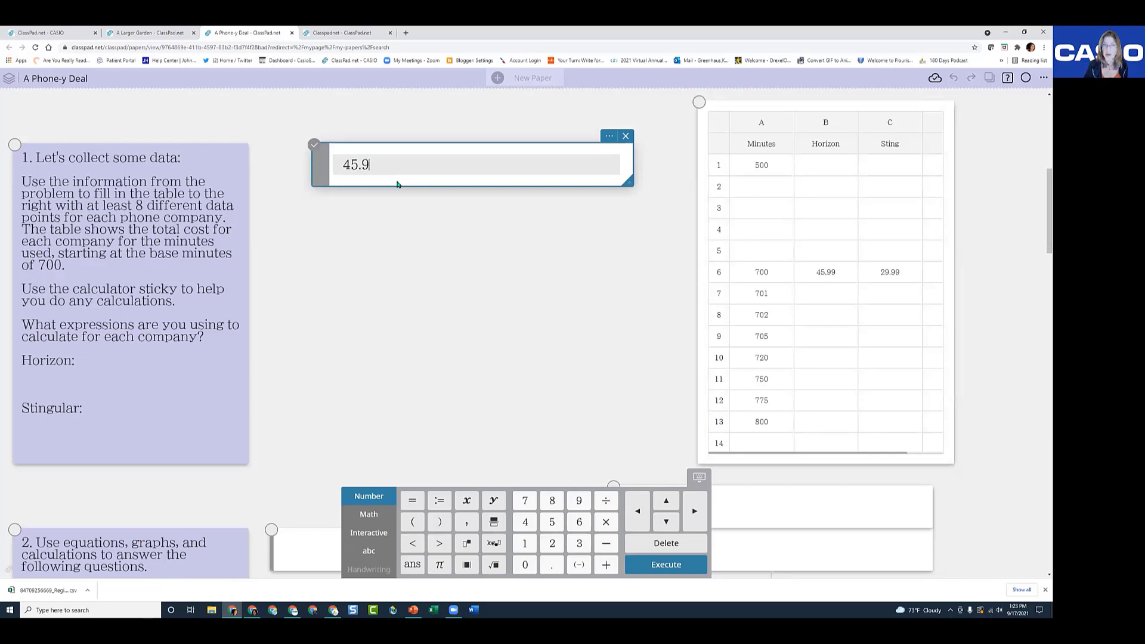
pyautogui.write('9+.')
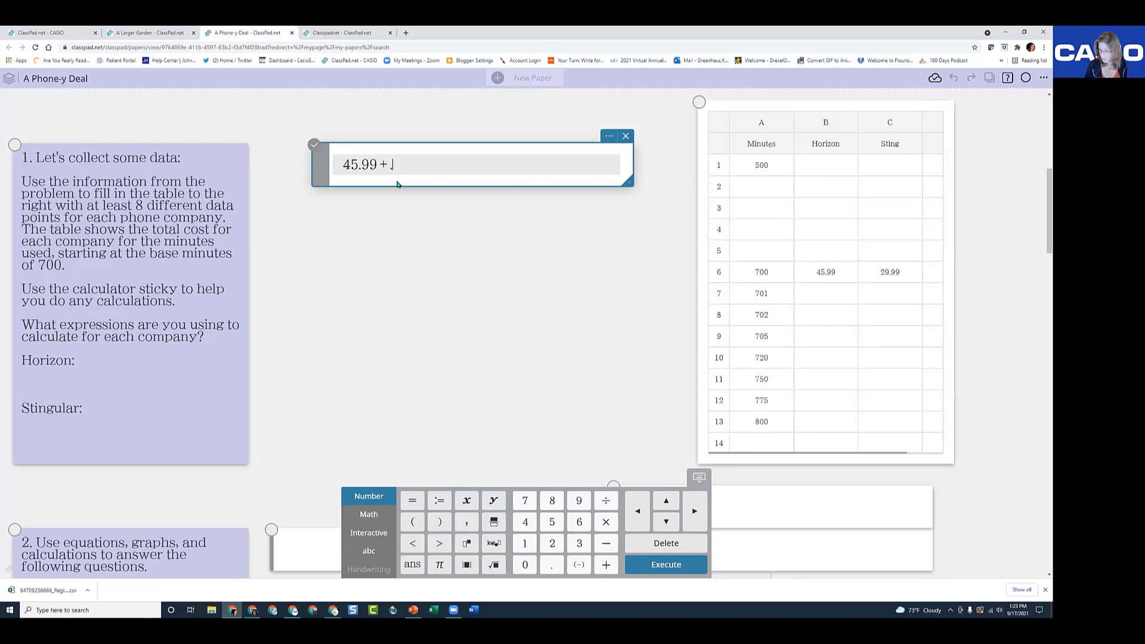
pyautogui.write('06')
pyautogui.press('Return')
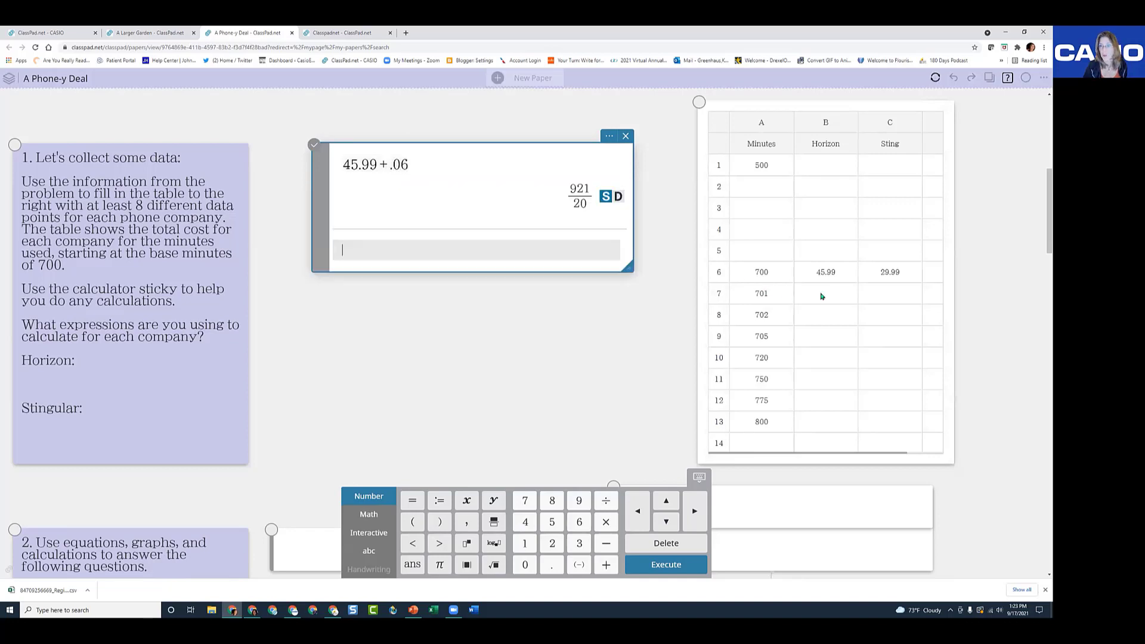
pyautogui.click(822, 296)
pyautogui.click(615, 199)
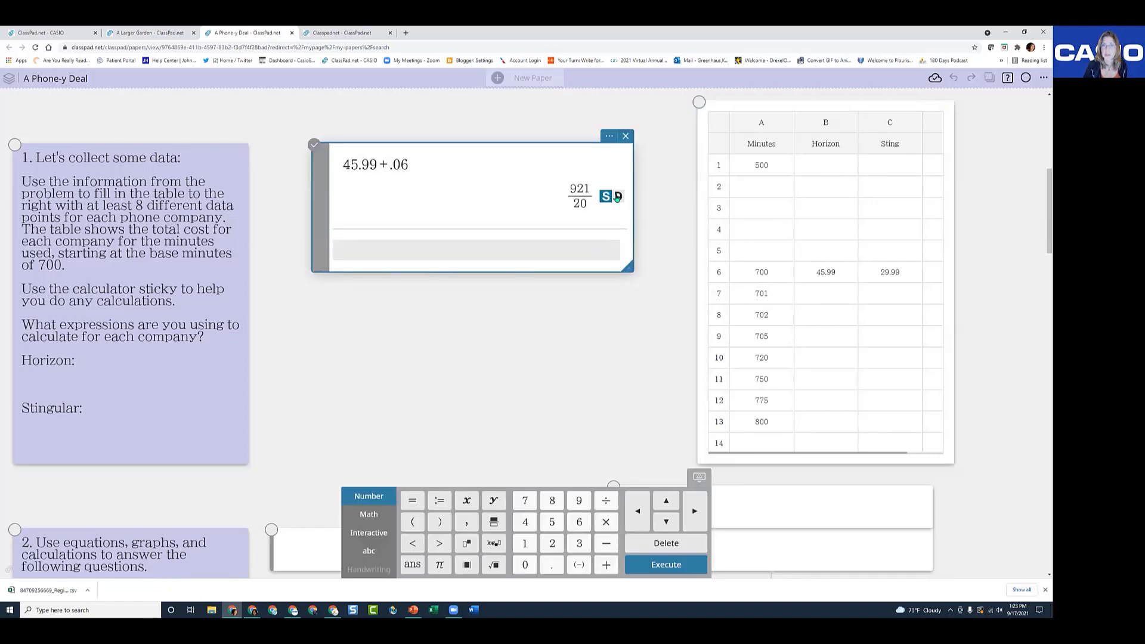
pyautogui.click(617, 197)
# Enter 46.05 as the Horizon cost for 701 minutes in the data table
pyautogui.click(817, 296)
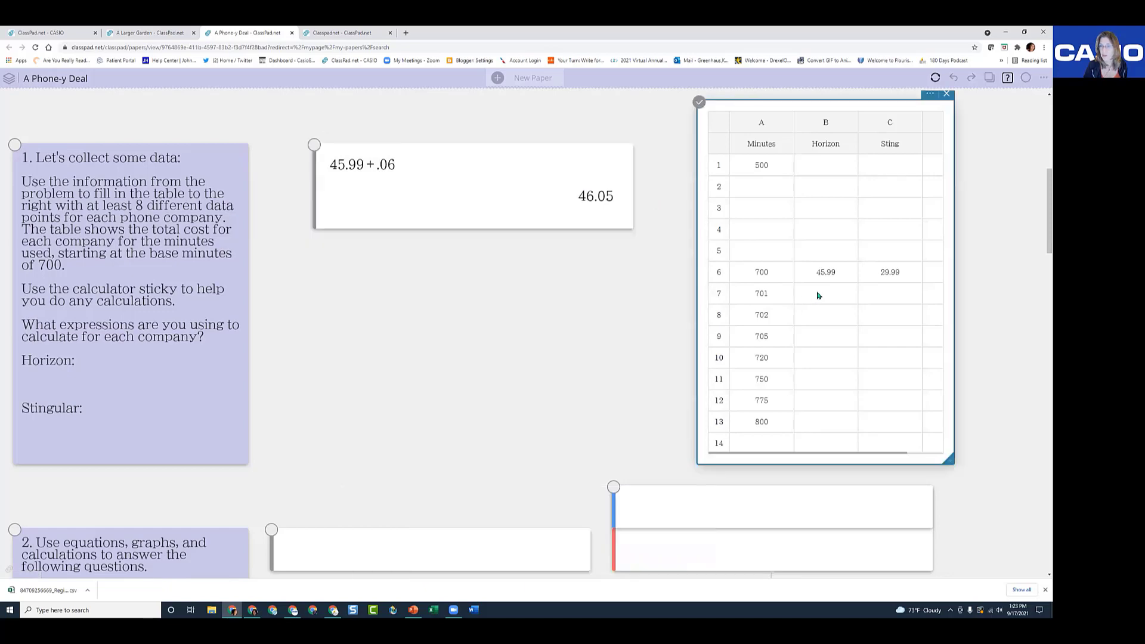
pyautogui.click(817, 296)
pyautogui.write('46')
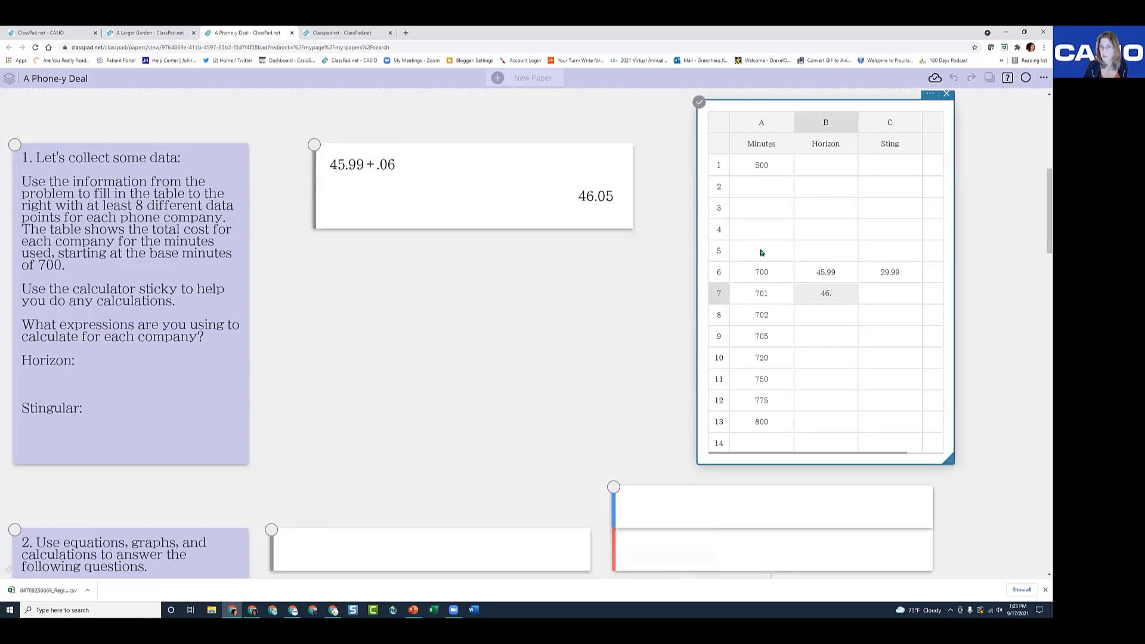
pyautogui.write('.05')
pyautogui.click(890, 295)
# Evaluate 29.99+.06 on a new line of the calculation sticky
pyautogui.click(402, 193)
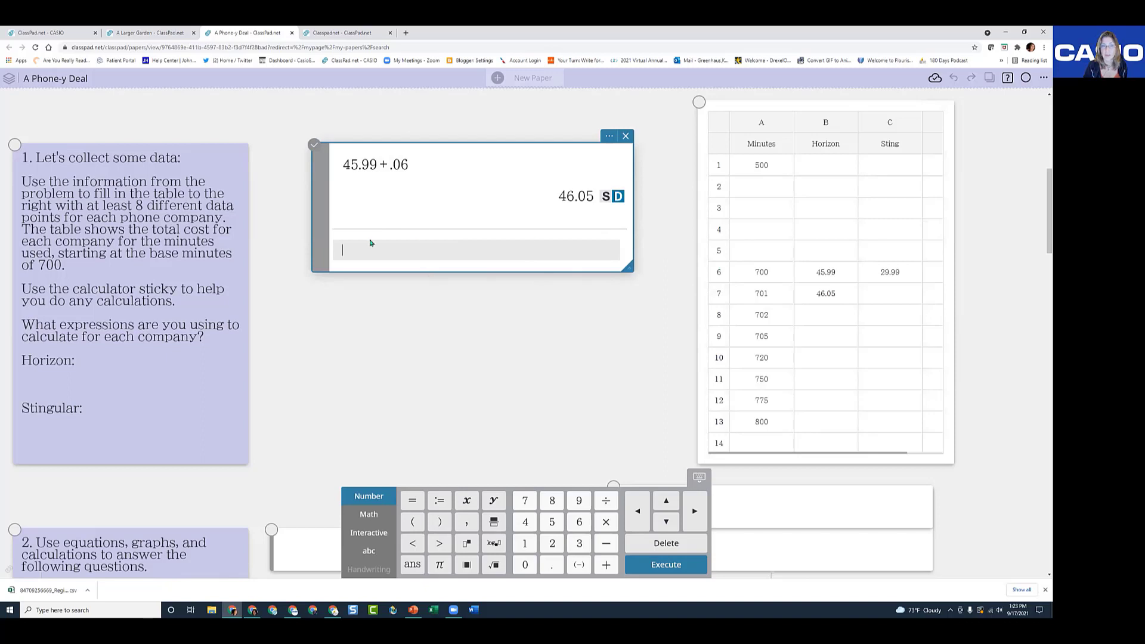
pyautogui.write('29.99')
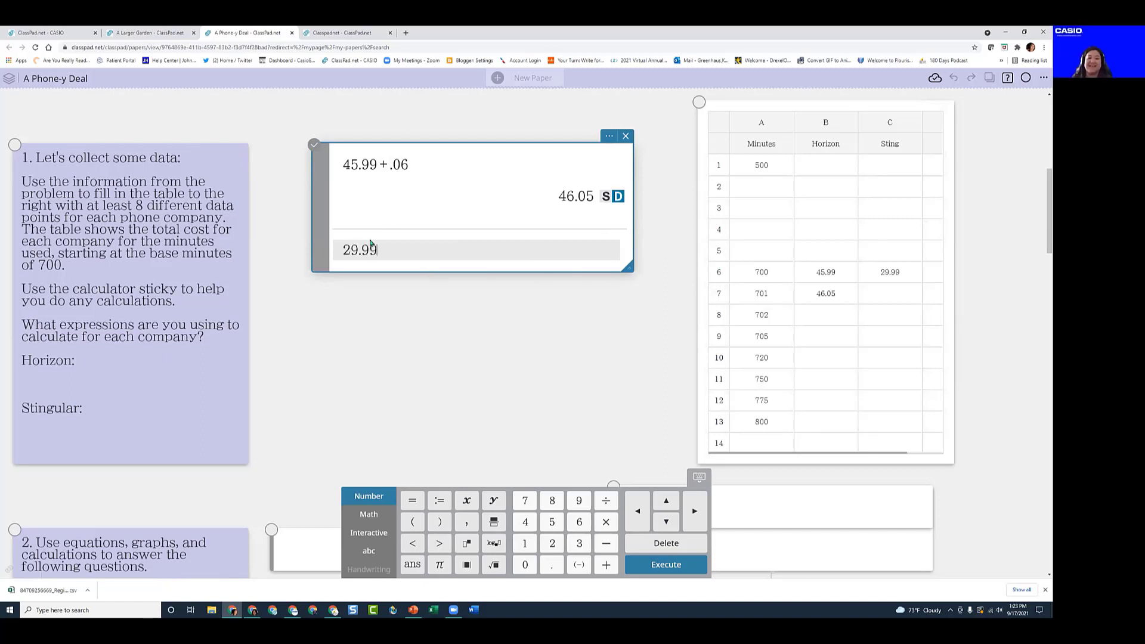
pyautogui.write('+.06')
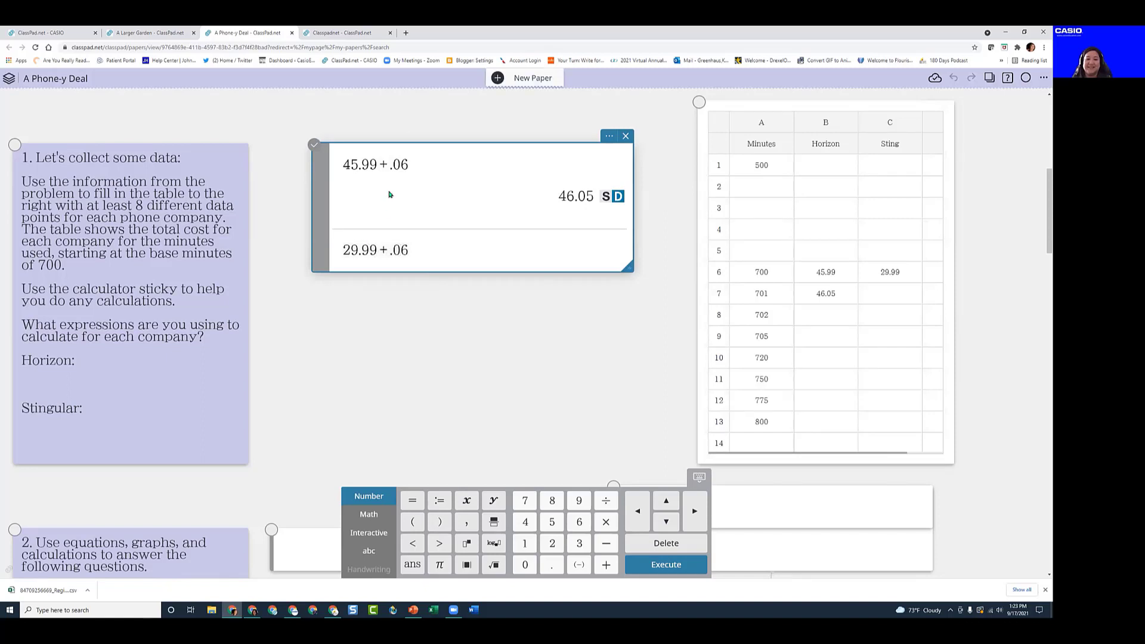
pyautogui.press('Return')
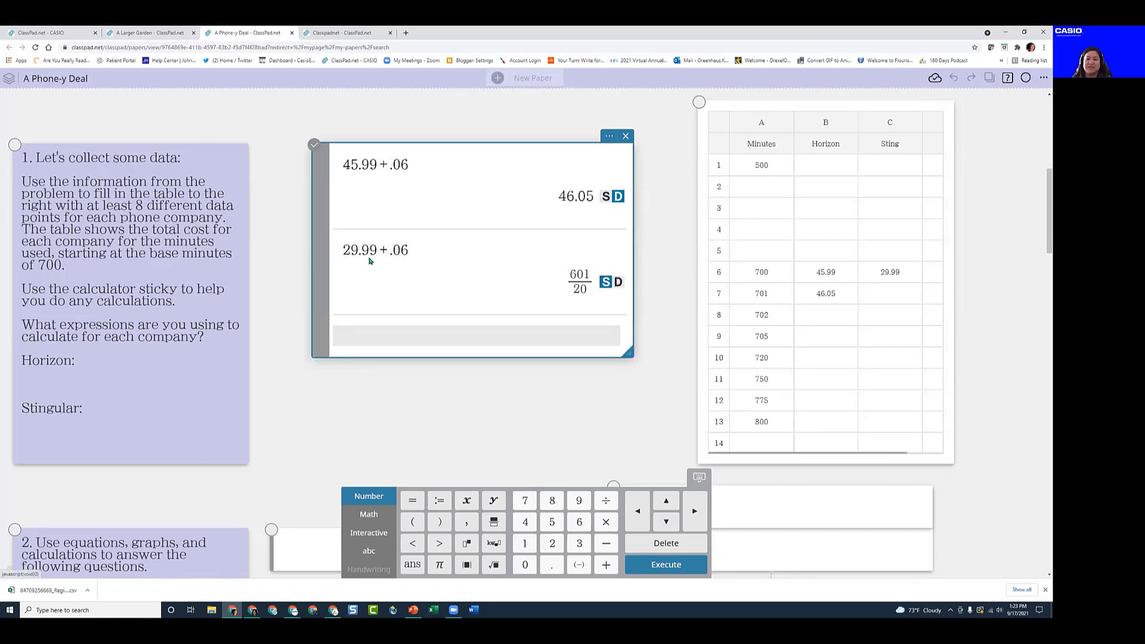
# Change the Sting calculation to 29.99+.35, re-evaluate it and show the result as a decimal
pyautogui.click(408, 250)
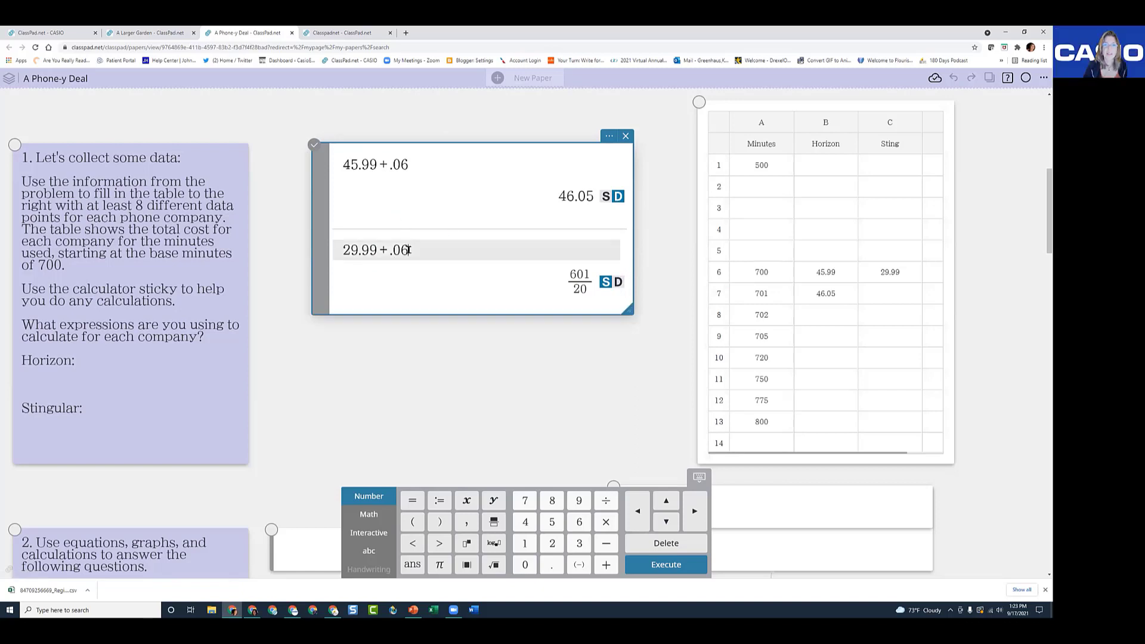
pyautogui.doubleClick(408, 250)
pyautogui.write('35')
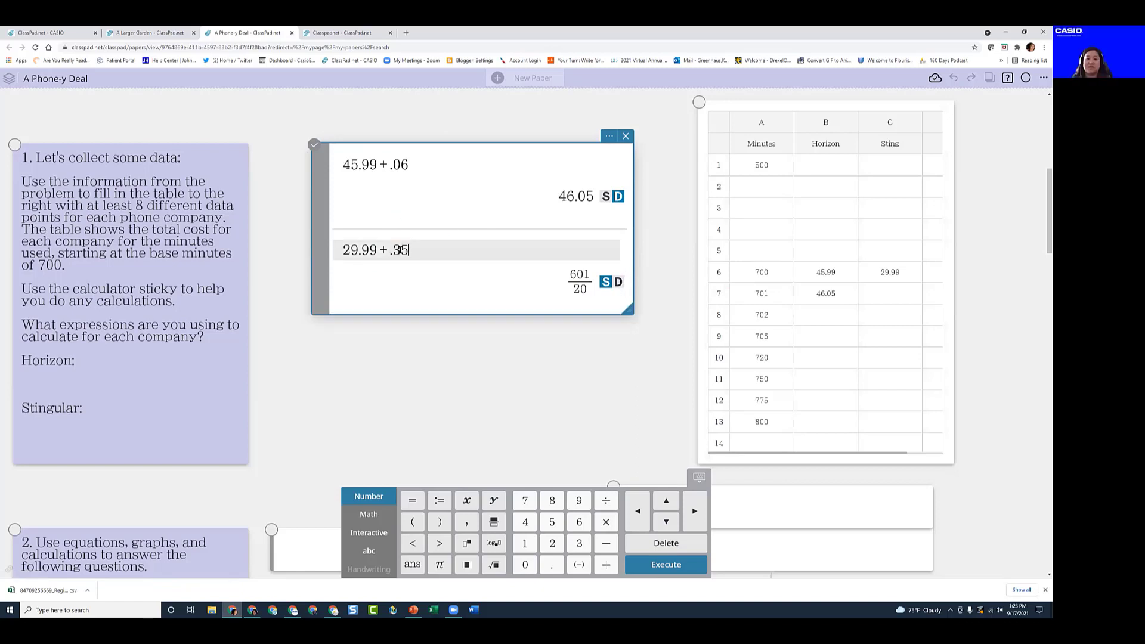
pyautogui.press('Return')
pyautogui.click(618, 281)
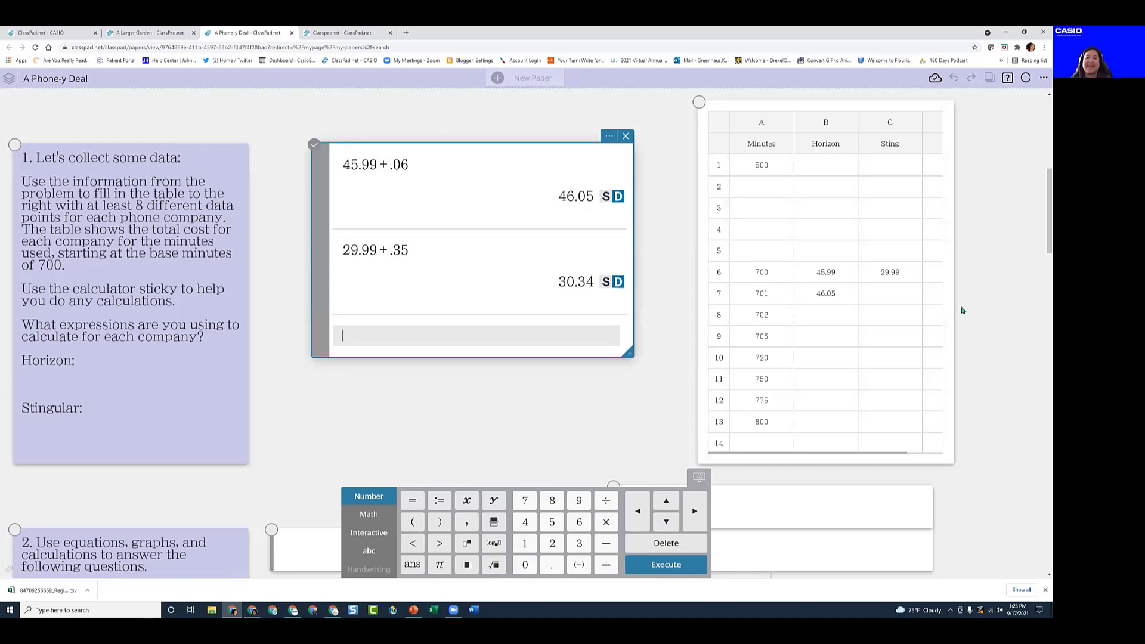
# Enter 30.34 as the Sting cost for 701 minutes in the data table
pyautogui.click(896, 298)
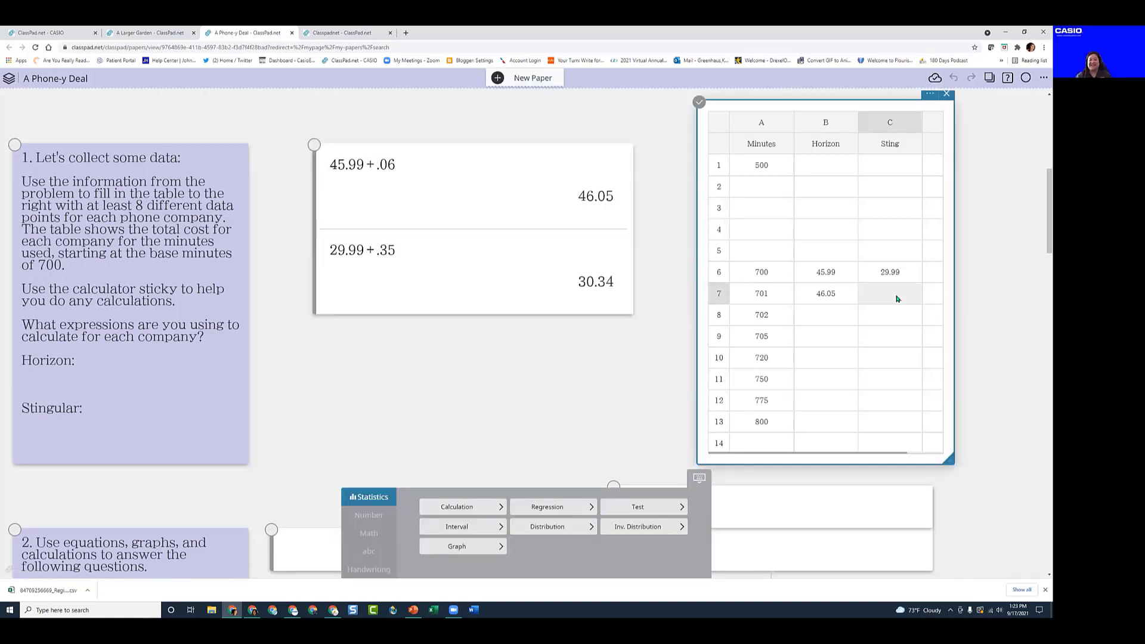
pyautogui.write('30.34')
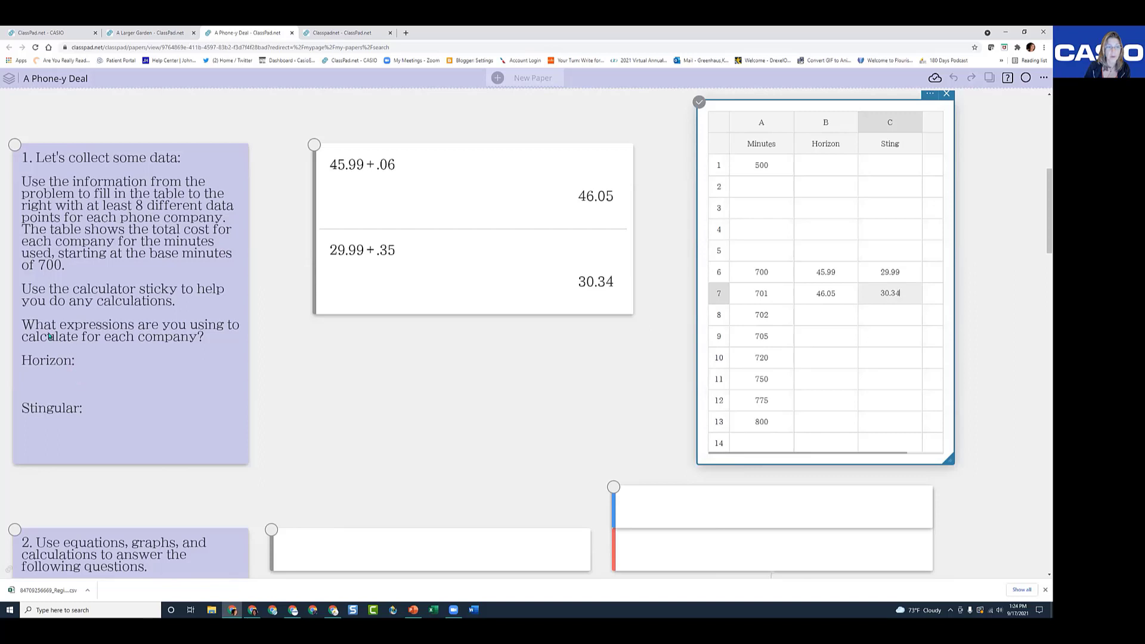
# Write 45.99+.06x as the Horizon expression in the Question 1 sticky
pyautogui.click(83, 363)
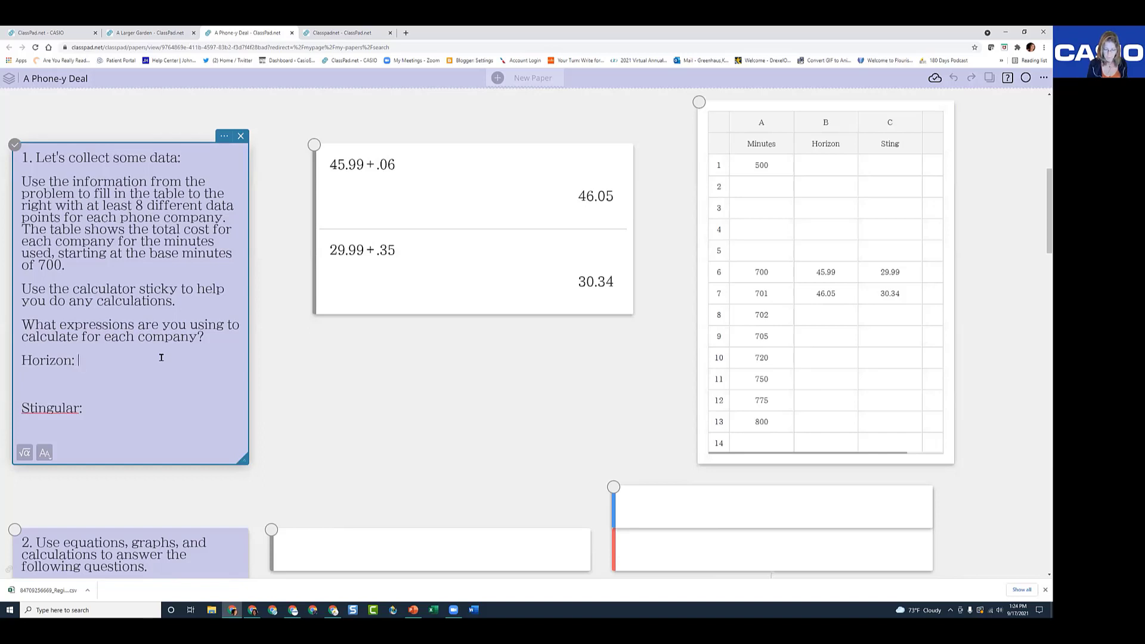
pyautogui.write('7')
pyautogui.press('BackSpace')
pyautogui.write('45.')
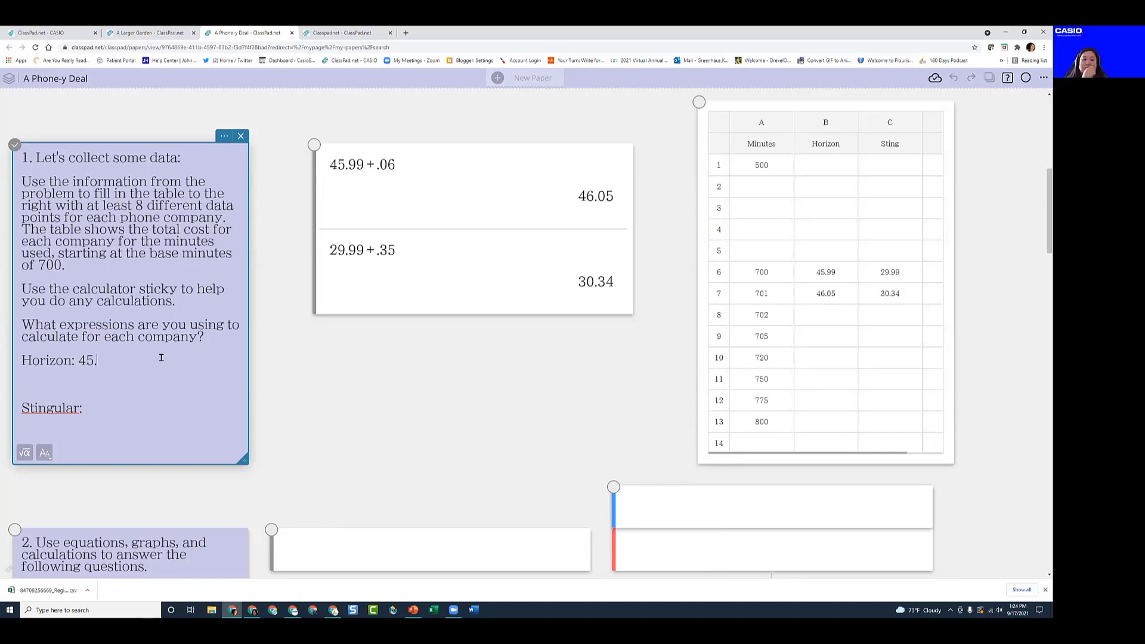
pyautogui.write('99+')
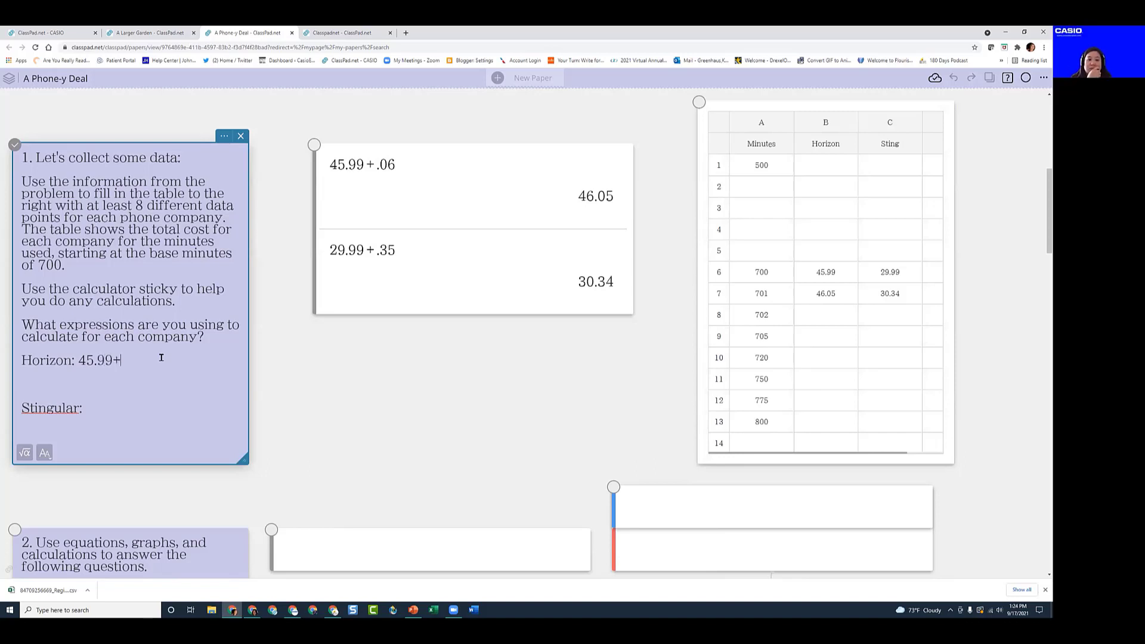
pyautogui.write('.06x')
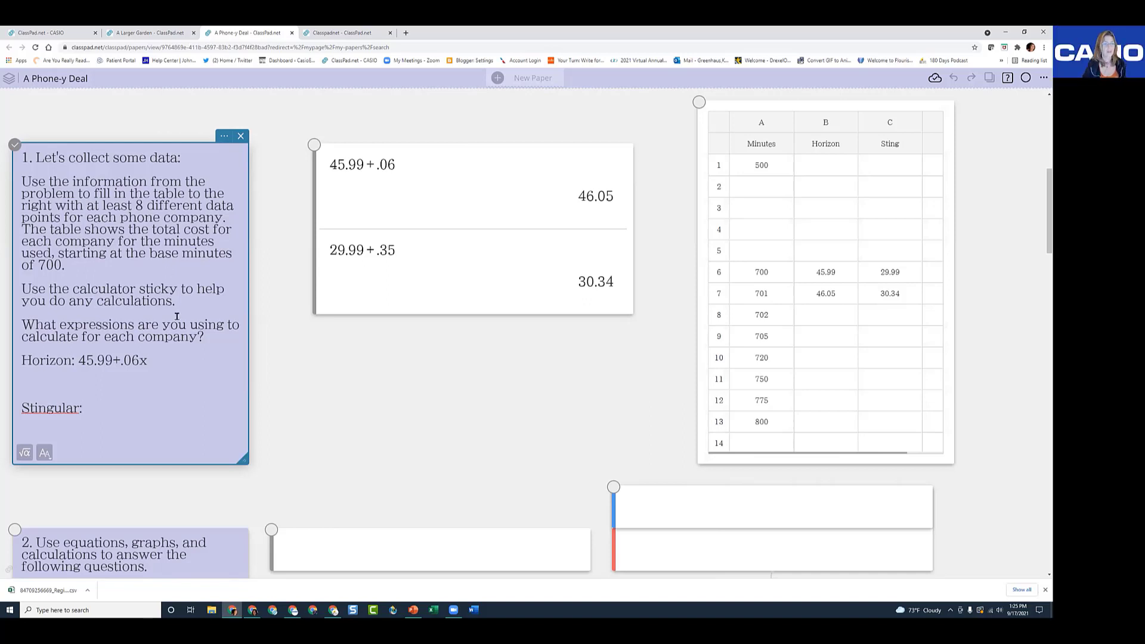
# Try rewriting the Horizon expression in the Question 1 sticky as 45.99+.06(x-700)
pyautogui.click(140, 361)
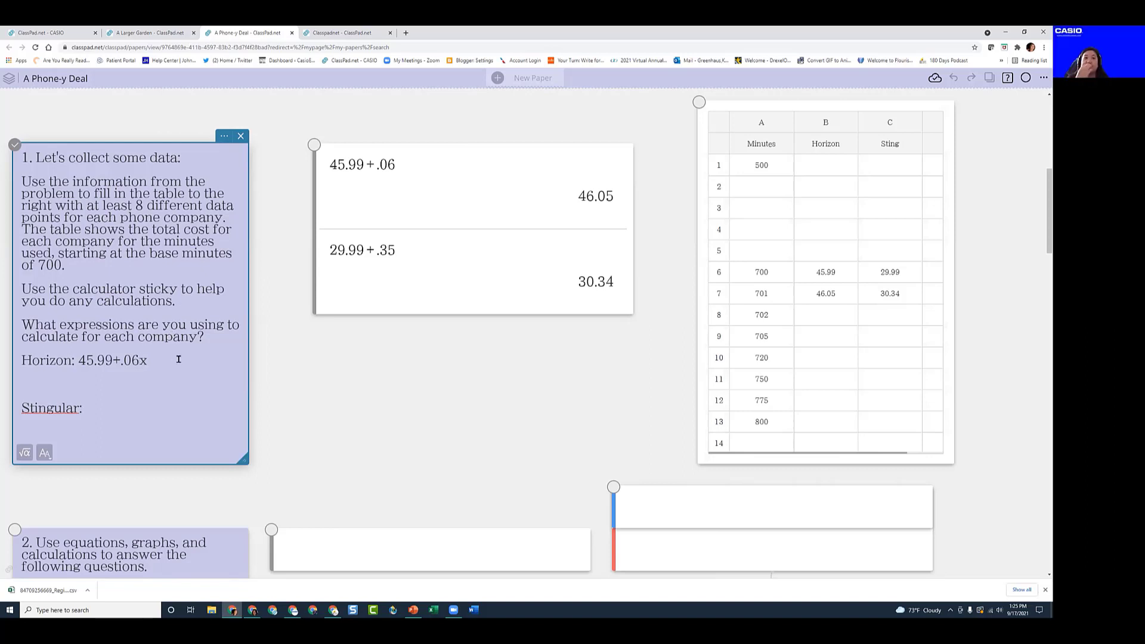
pyautogui.write('(')
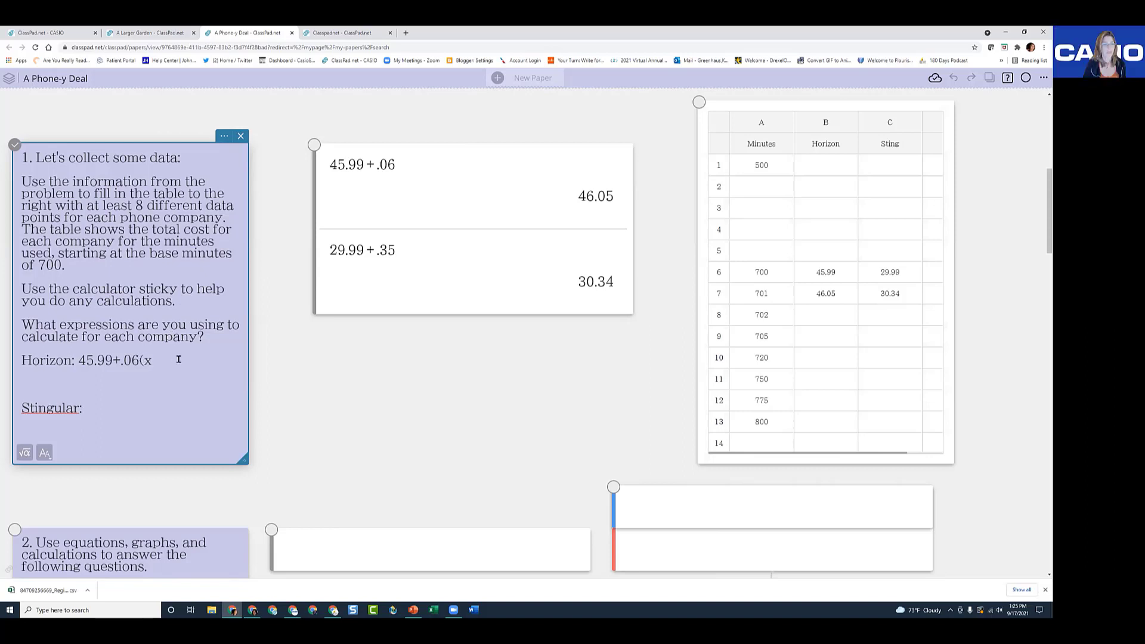
pyautogui.press('End')
pyautogui.write('-700)')
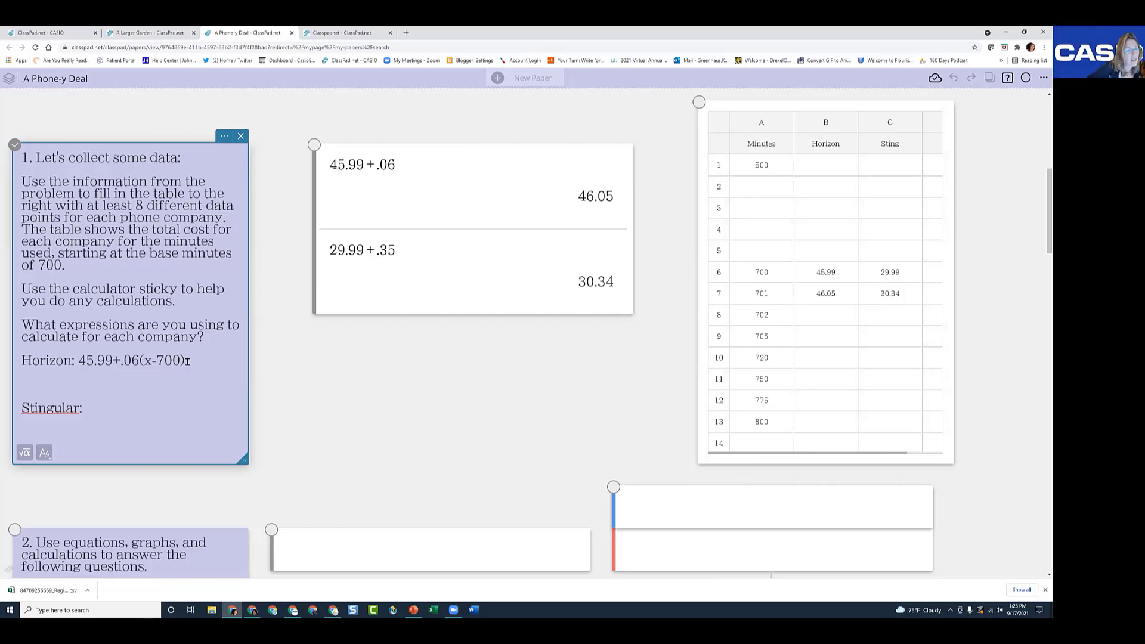
# Remove the parentheses and the -700 so the Horizon expression reads 45.99+.06x
pyautogui.moveTo(188, 361); pyautogui.dragTo(155, 361)
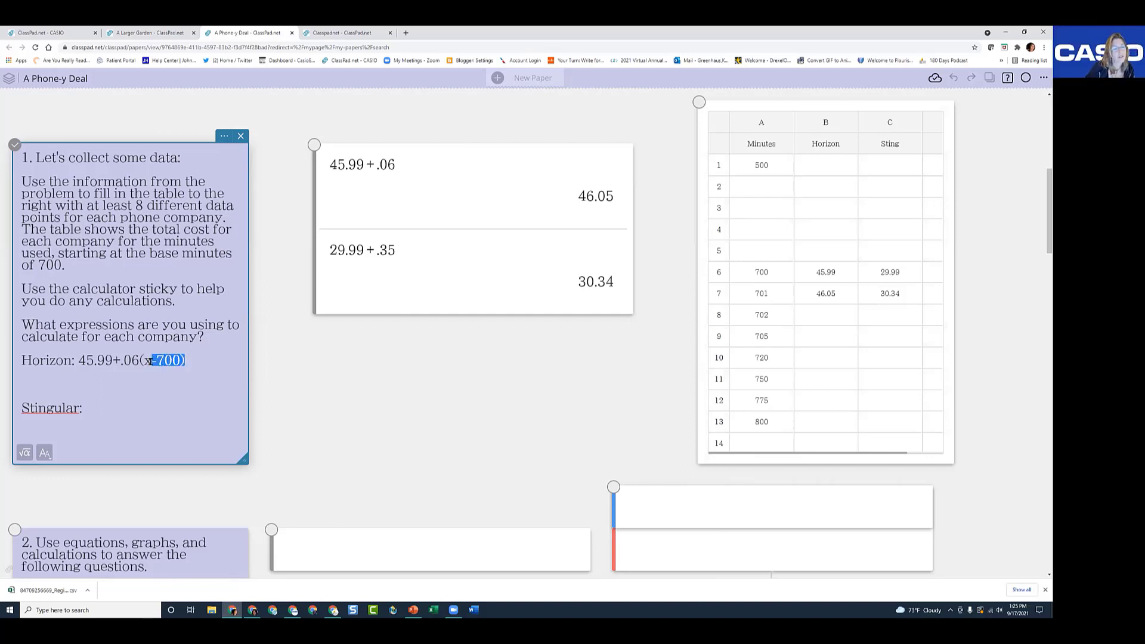
pyautogui.press('BackSpace')
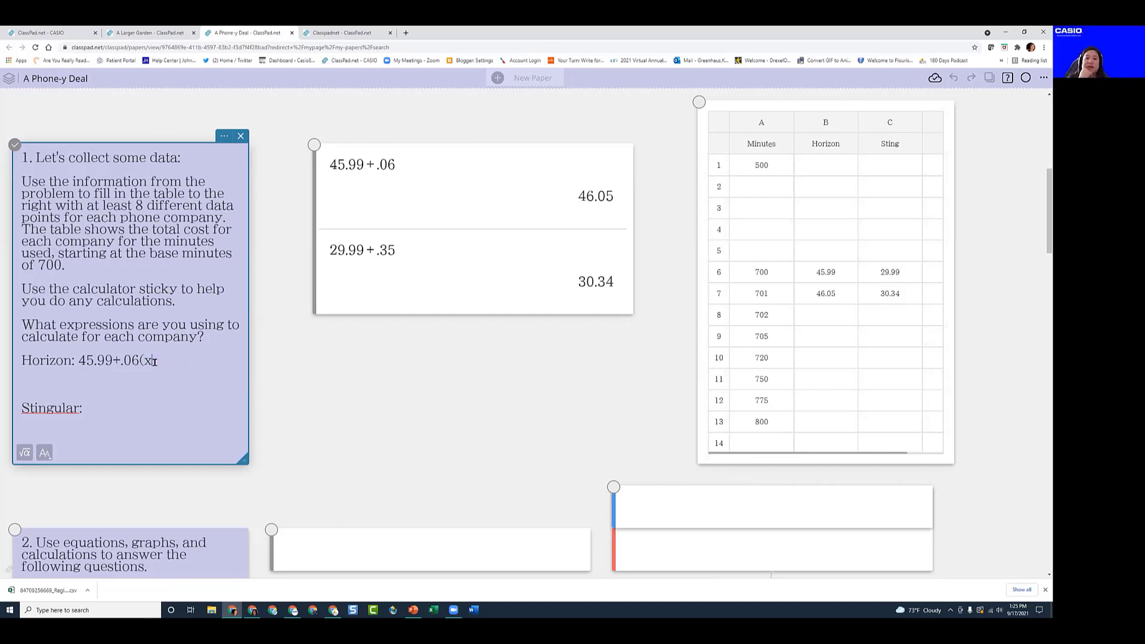
pyautogui.write(')')
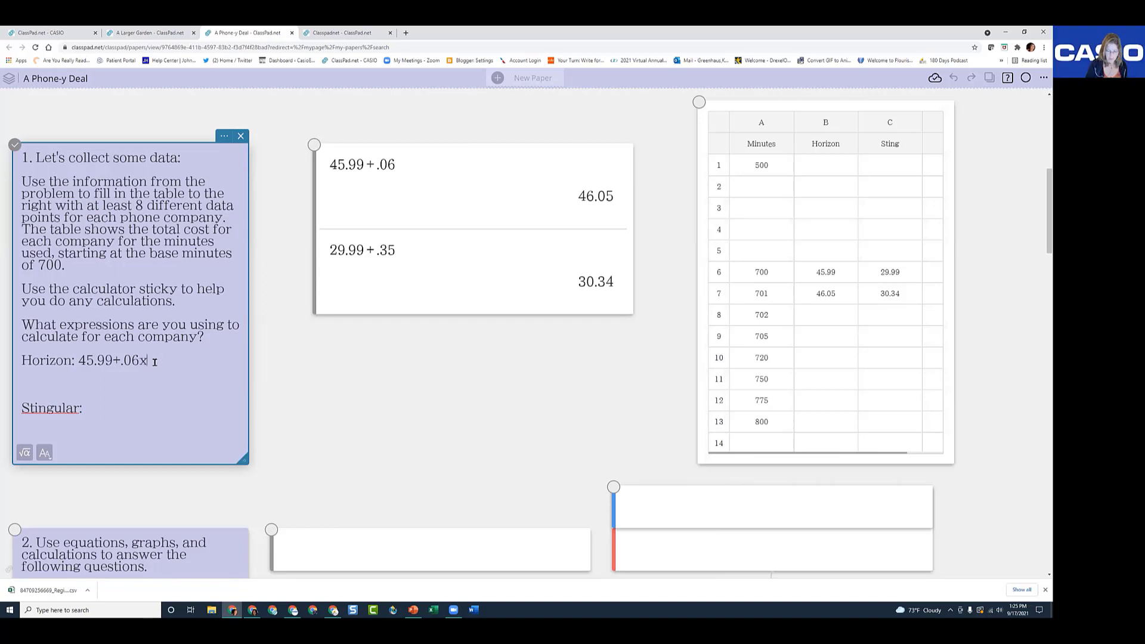
# Write 29.99+.35x as the Stingular expression in the Question 1 sticky
pyautogui.click(97, 408)
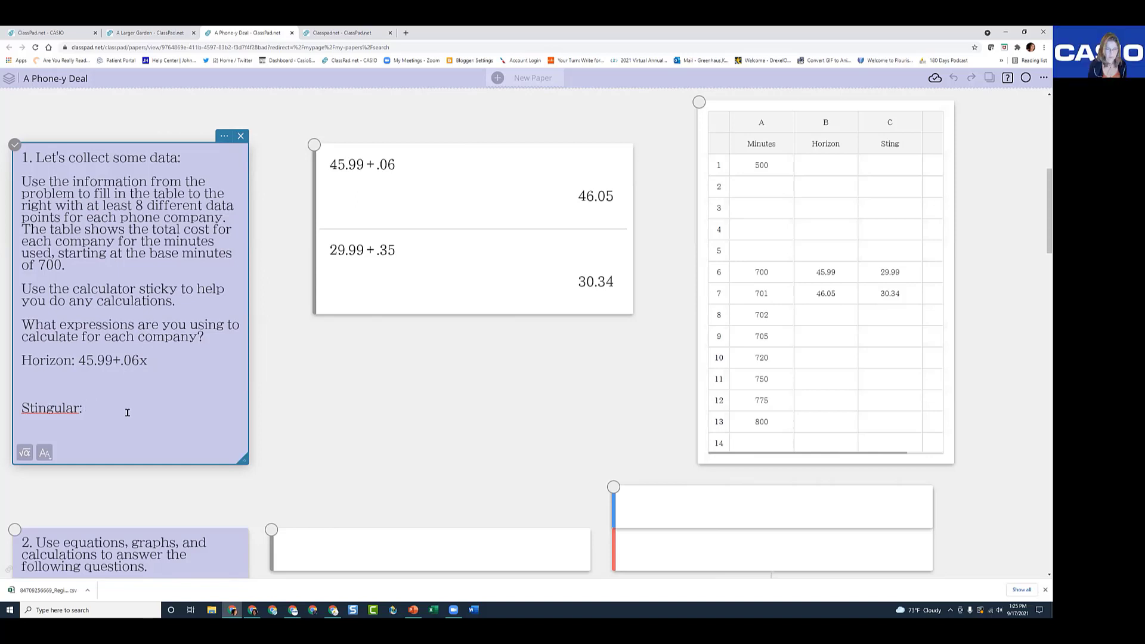
pyautogui.write('29.99+.35x')
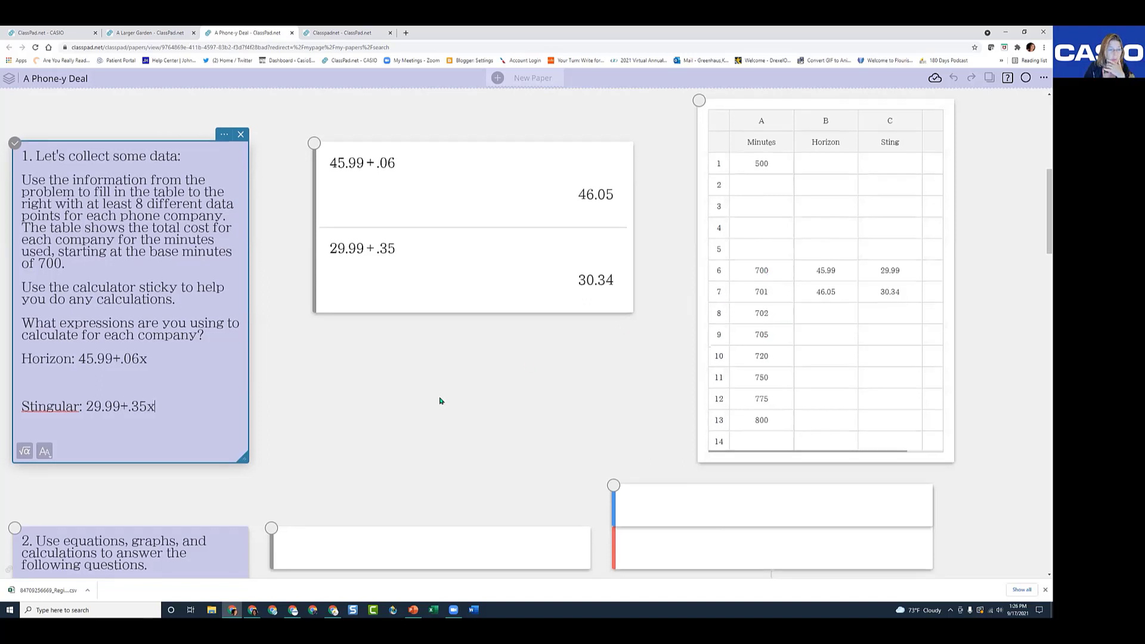
# Enter y = 45.99 on the first line of the function sticky linked to the Question 2 graph
pyautogui.scroll(-1, 294, 360)
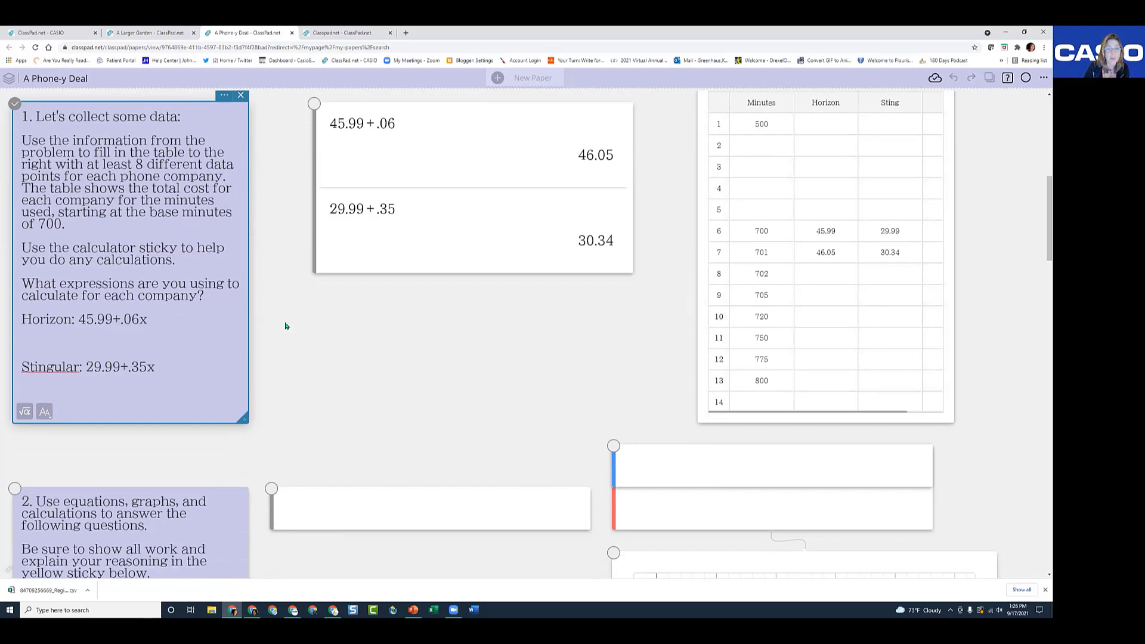
pyautogui.scroll(-4, 409, 335)
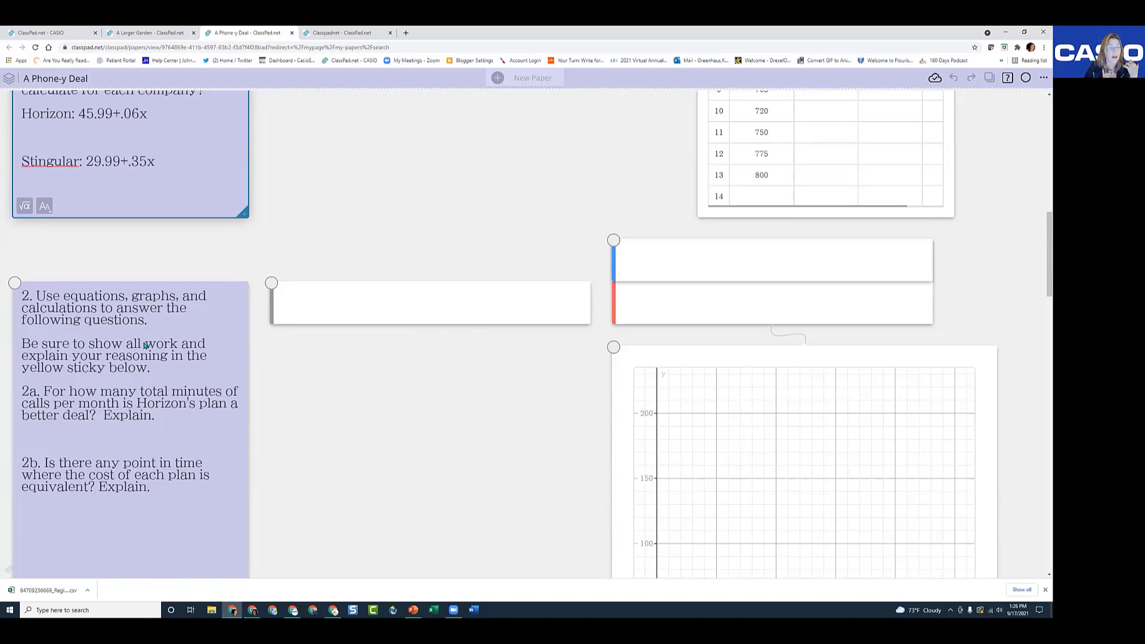
pyautogui.scroll(5, 170, 338)
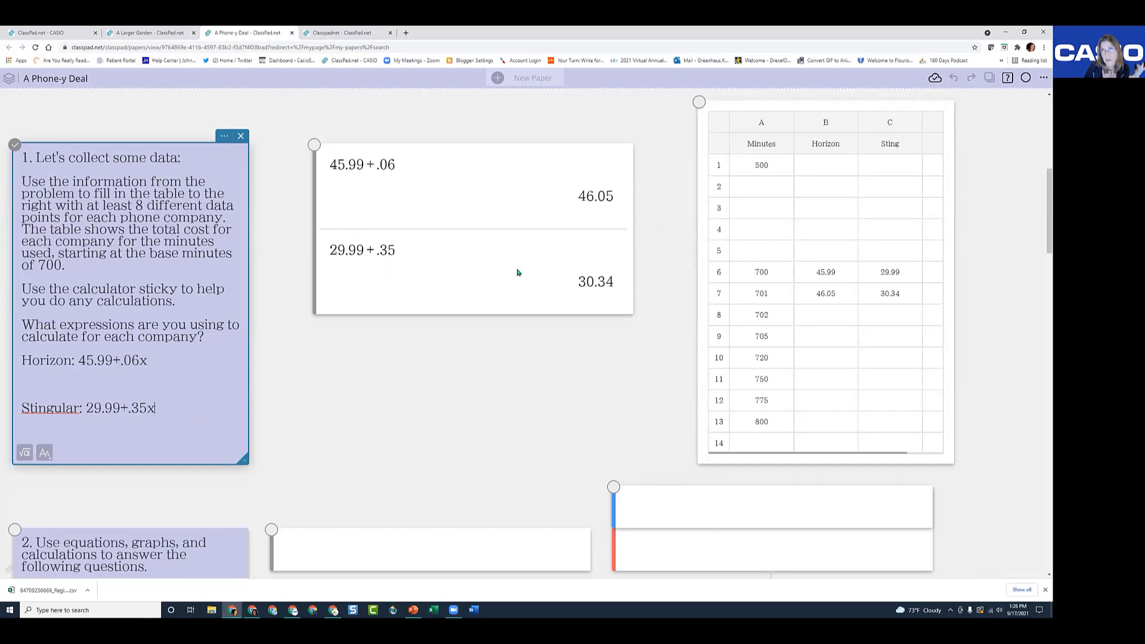
pyautogui.scroll(-5, 518, 273)
pyautogui.click(714, 258)
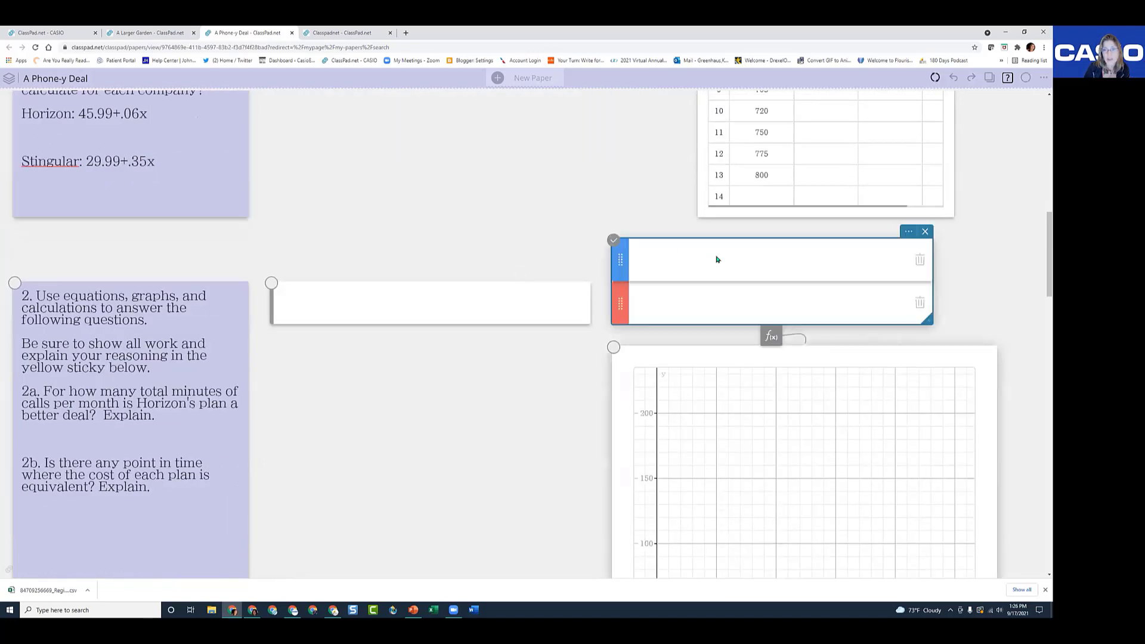
pyautogui.click(719, 262)
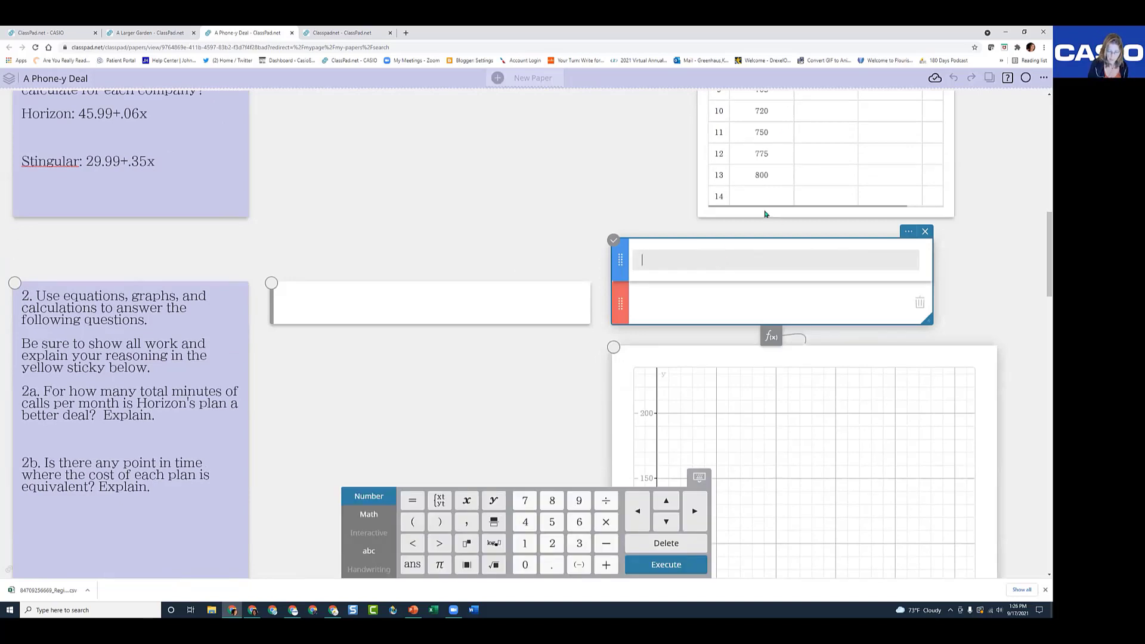
pyautogui.write('y = 45')
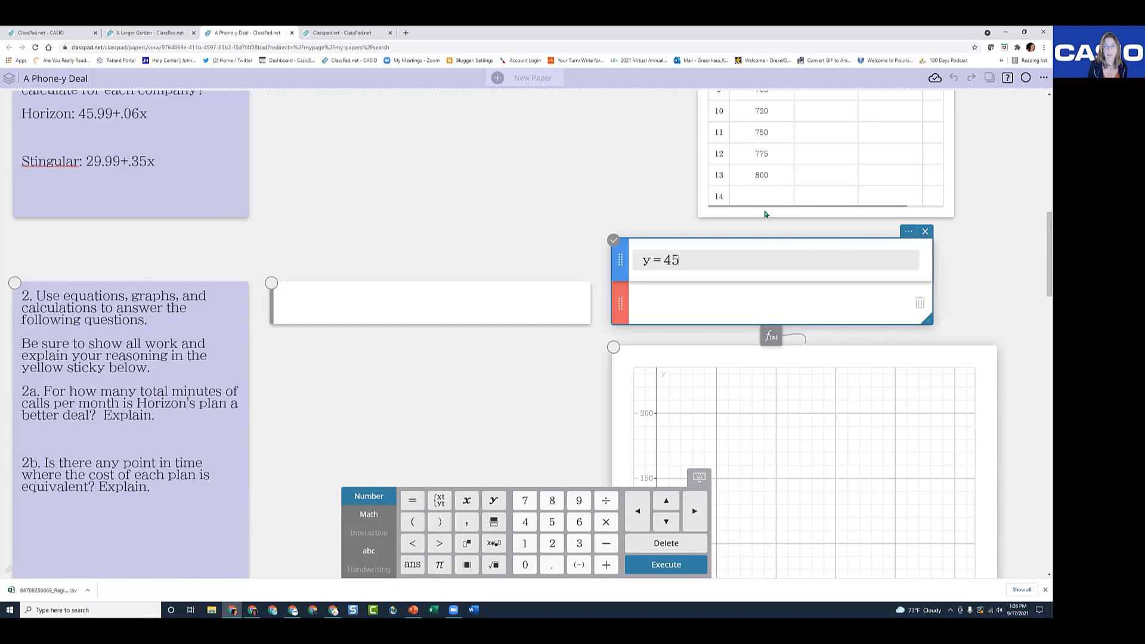
pyautogui.write('.99')
# Compare the Question 2 graph and its axes with the minutes in the data table and the Question 1 expressions
pyautogui.scroll(-3, 1009, 385)
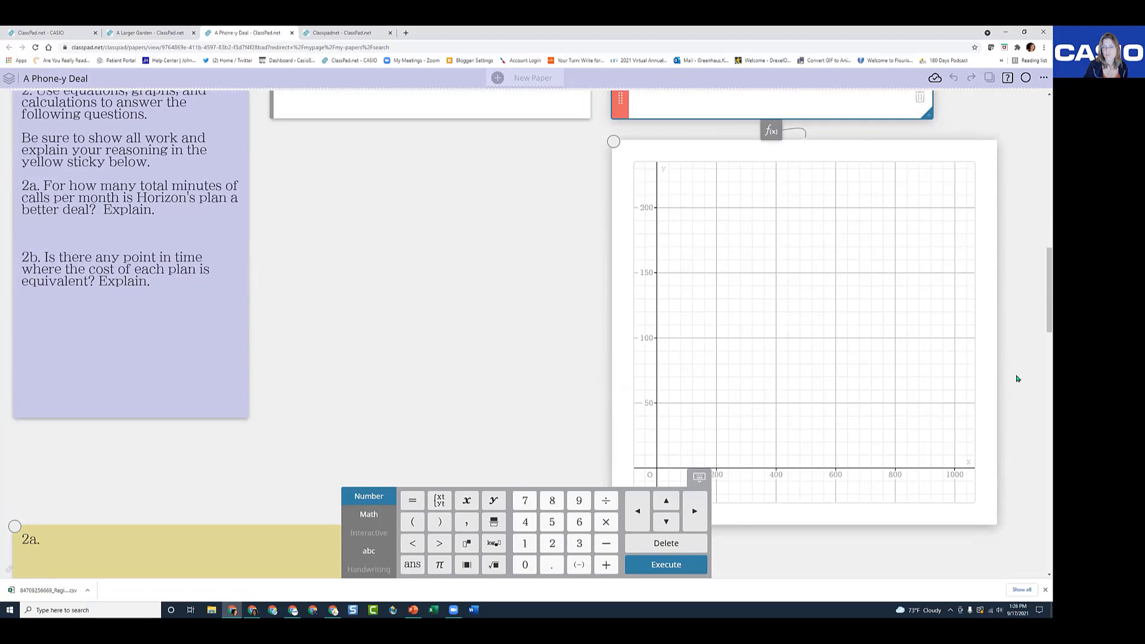
pyautogui.scroll(3, 1018, 378)
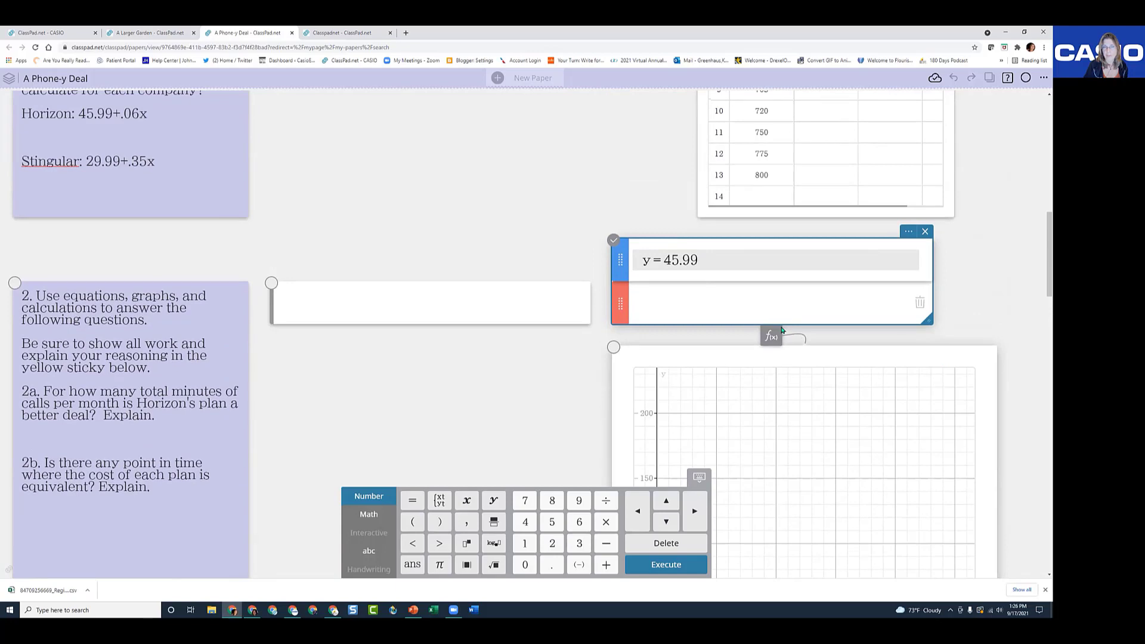
pyautogui.scroll(-3, 851, 387)
pyautogui.scroll(-1, 852, 387)
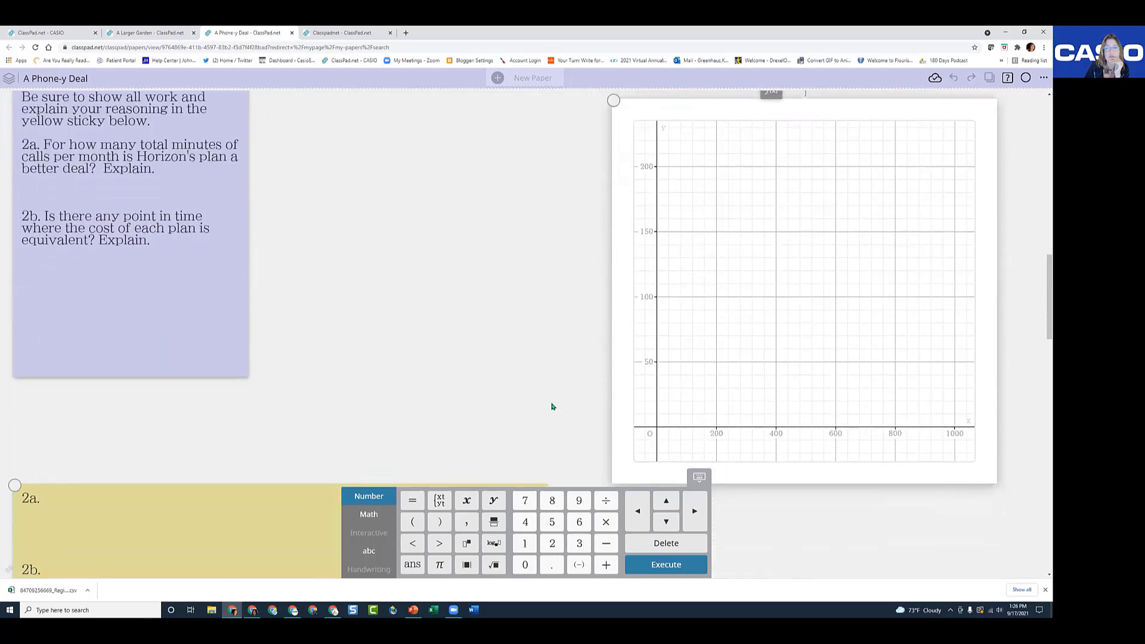
pyautogui.scroll(5, 550, 404)
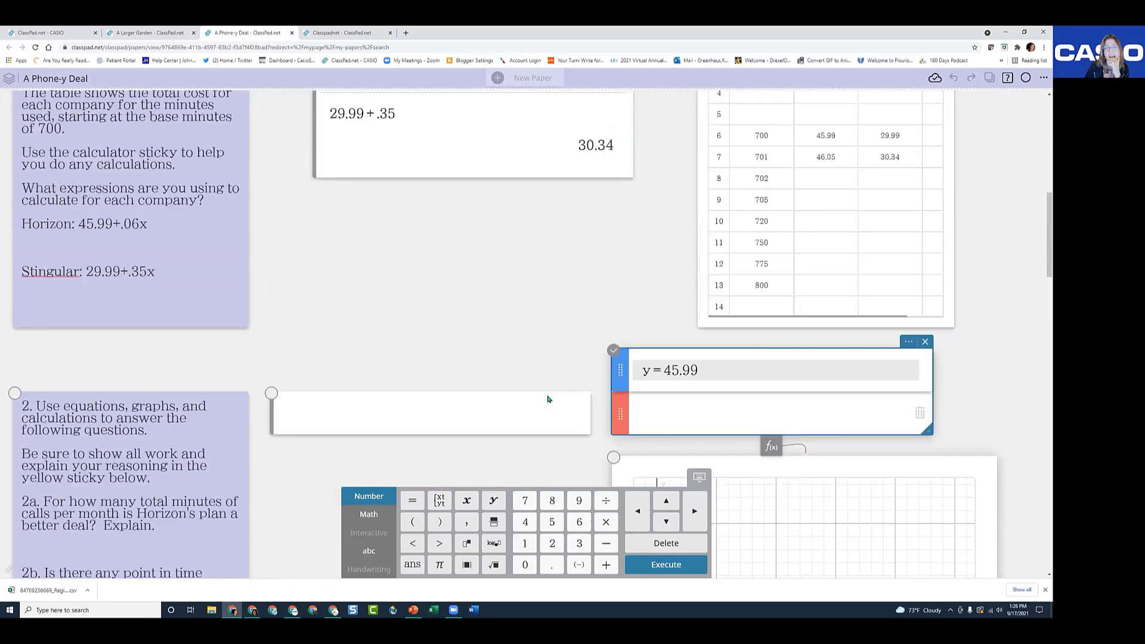
pyautogui.scroll(-1, 548, 398)
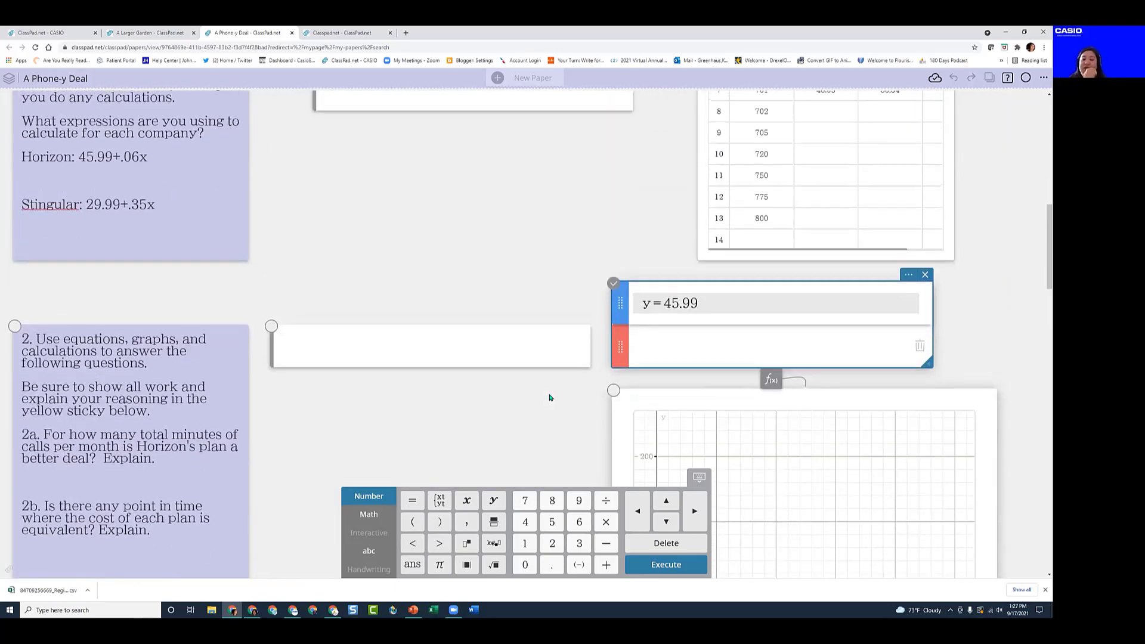
pyautogui.scroll(-2, 549, 397)
pyautogui.scroll(4, 559, 388)
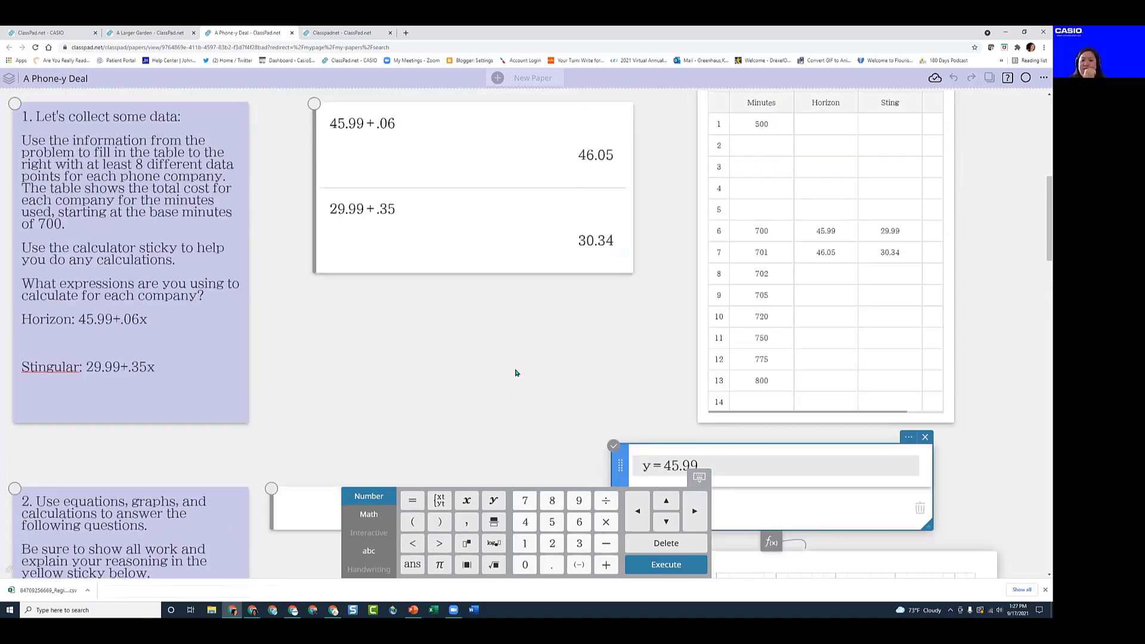
pyautogui.scroll(-4, 519, 375)
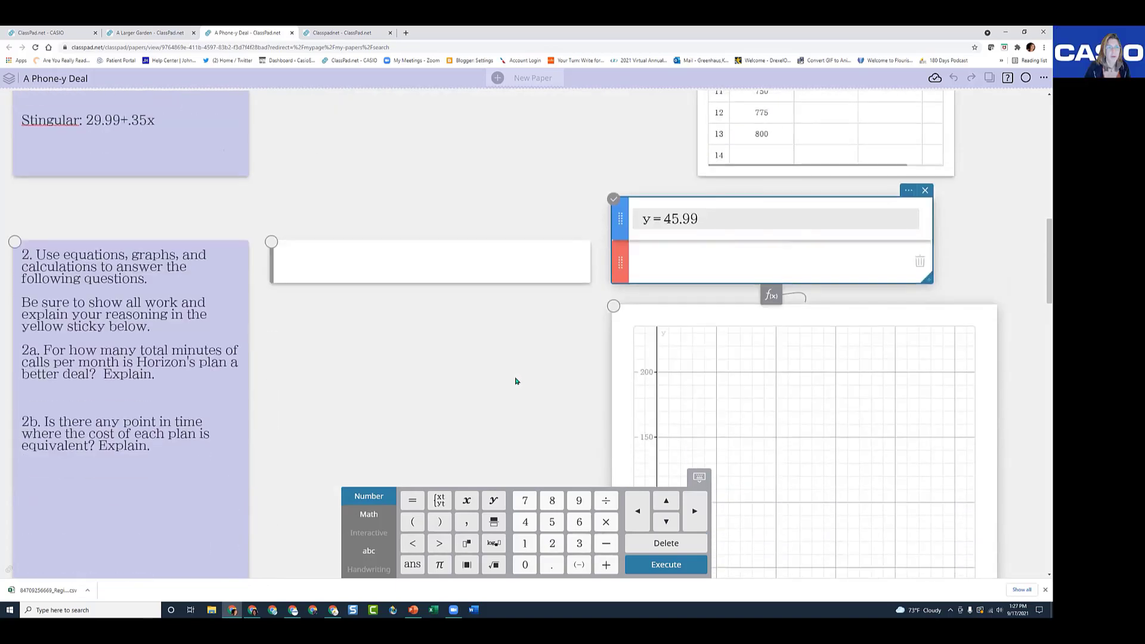
pyautogui.scroll(3, 516, 381)
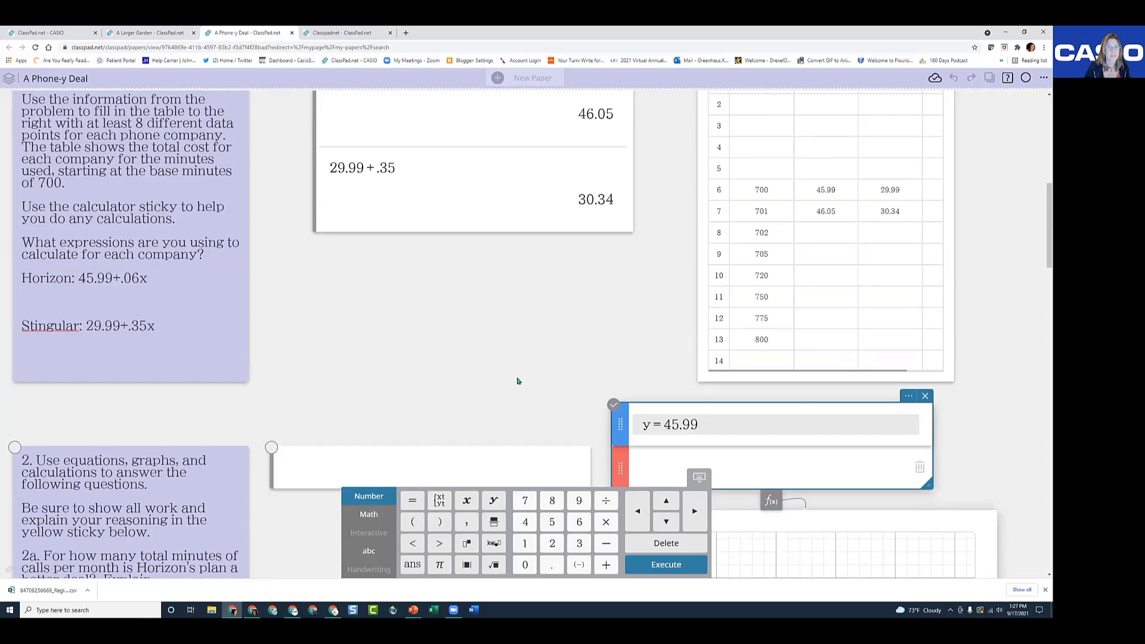
pyautogui.scroll(-1, 518, 381)
pyautogui.scroll(2, 521, 381)
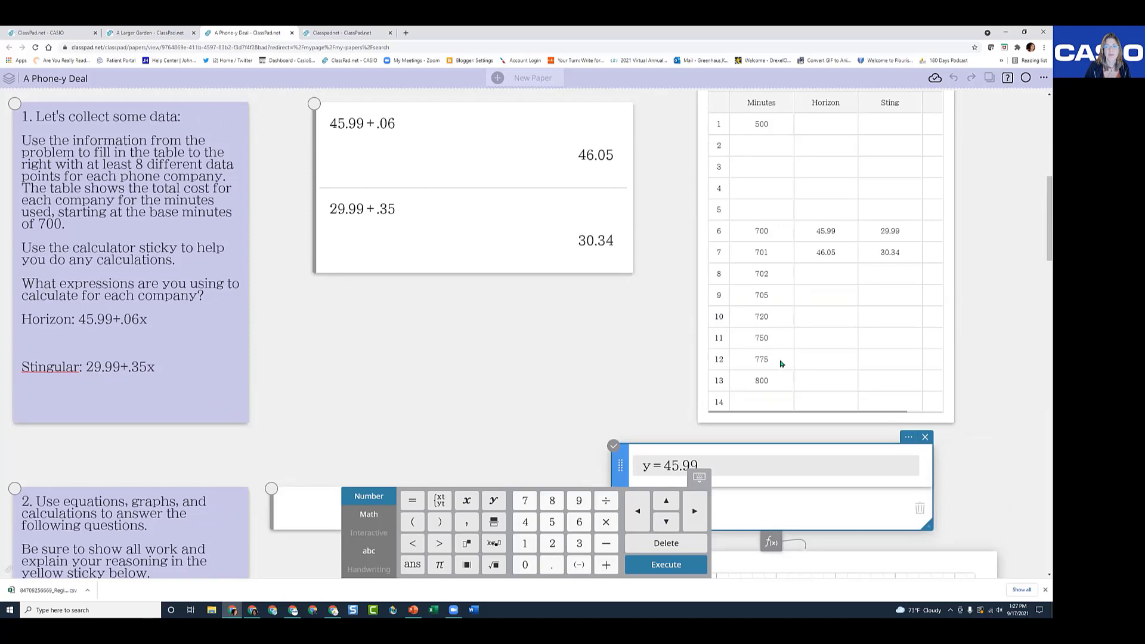
pyautogui.scroll(-6, 781, 363)
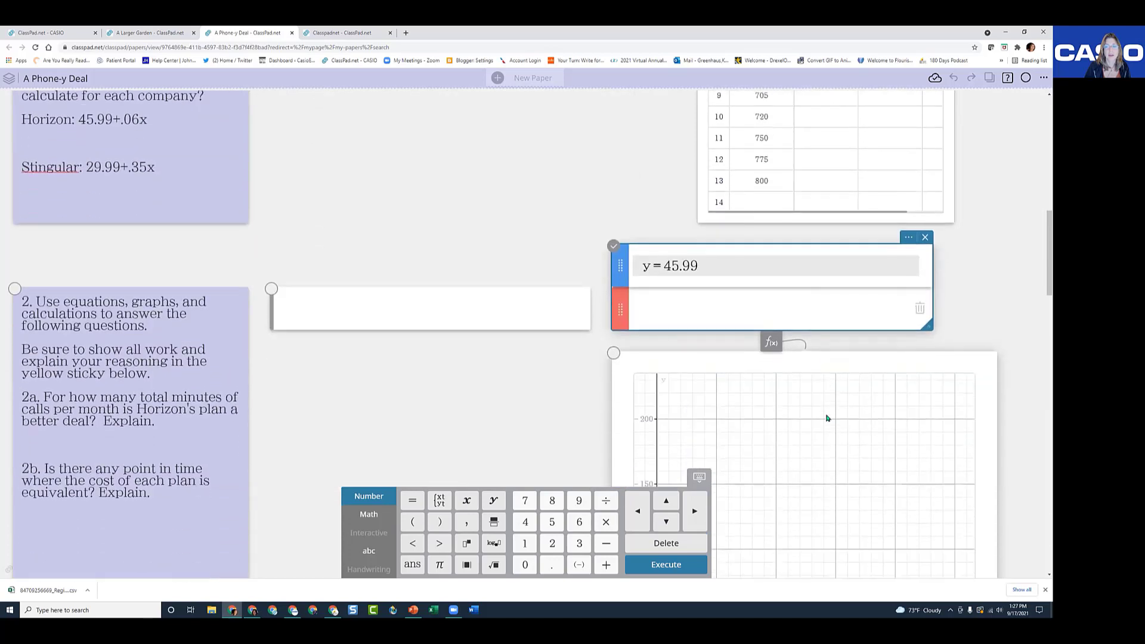
pyautogui.scroll(7, 912, 388)
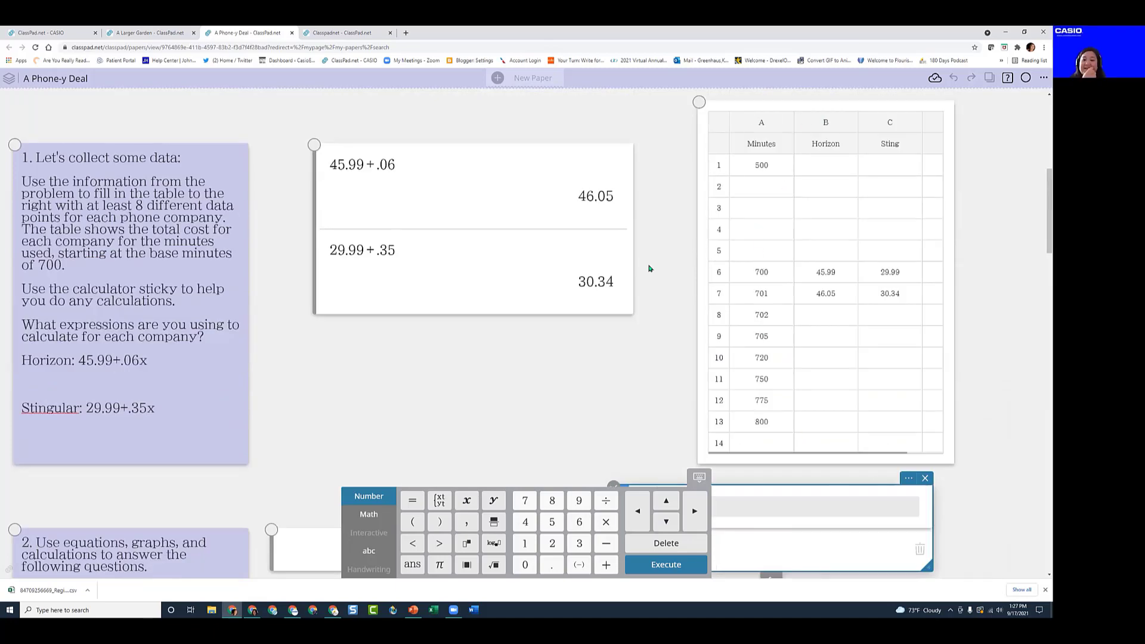
pyautogui.scroll(-1, 651, 265)
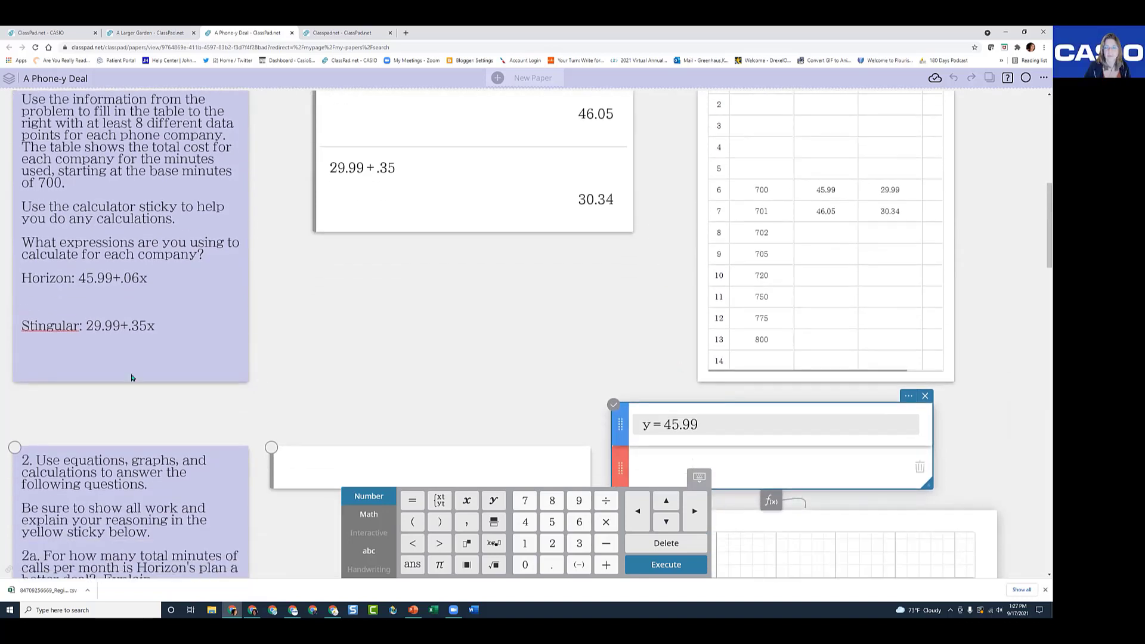
# Change the minutes value in row 6 of the data table to 0
pyautogui.click(149, 279)
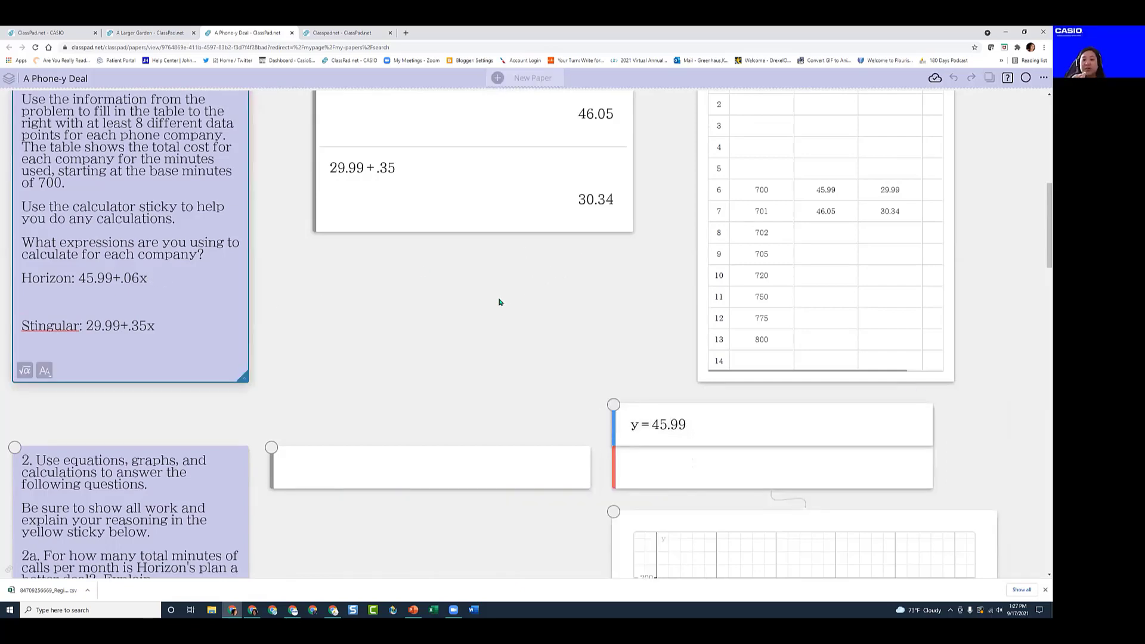
pyautogui.scroll(1, 499, 302)
pyautogui.click(748, 274)
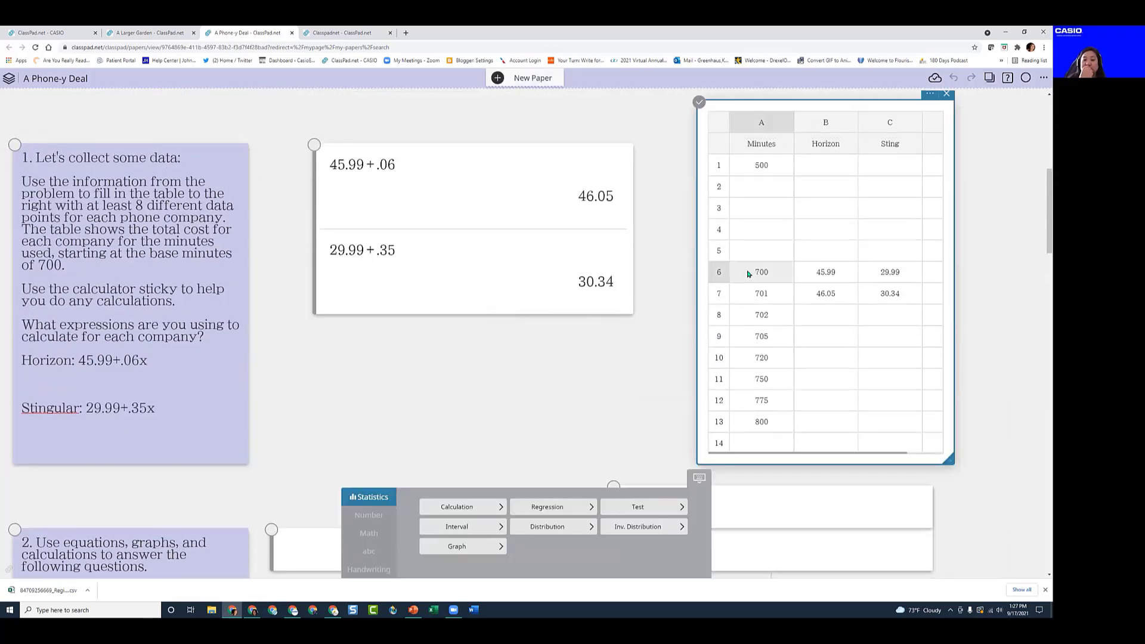
pyautogui.write('0')
pyautogui.press('Return')
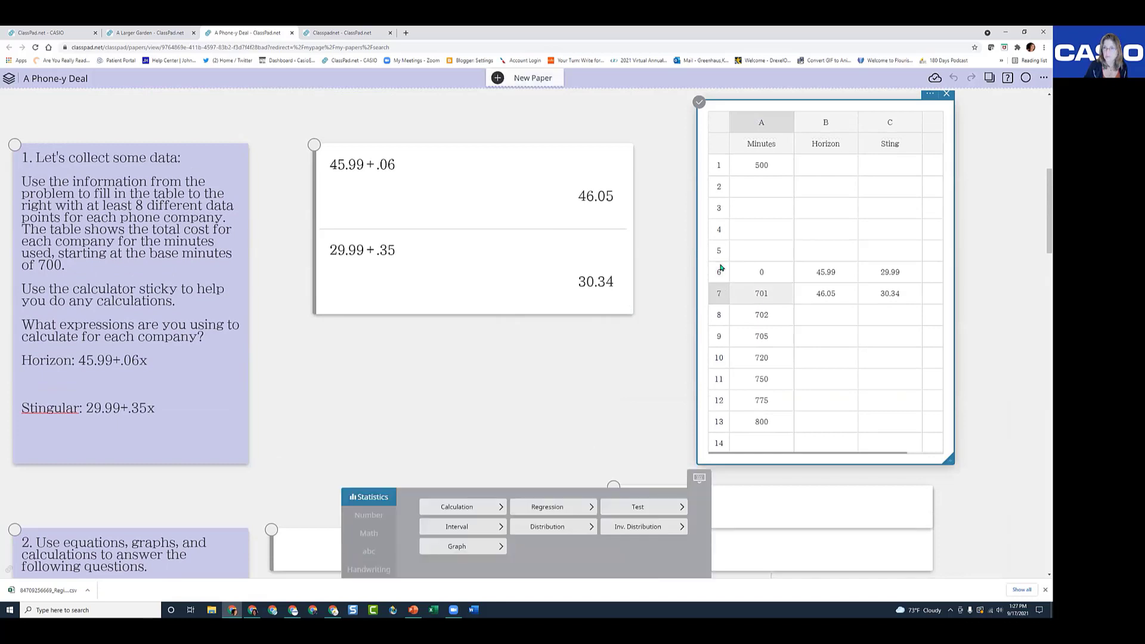
# Change the minutes in rows 7 and 8 of the data table to 1 and 2
pyautogui.write('1')
pyautogui.press('Return')
pyautogui.write('2')
pyautogui.press('Return')
# Change the minutes in rows 9 to 12 of the data table to 3, 4, 5 and 6
pyautogui.write('3')
pyautogui.press('Return')
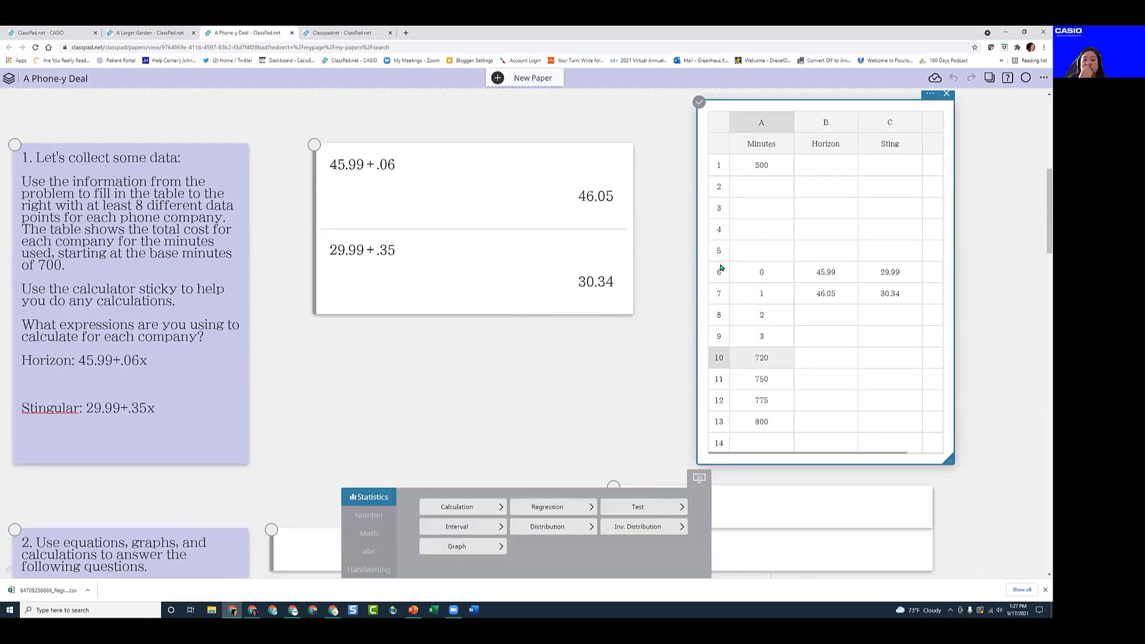
pyautogui.write('4')
pyautogui.press('Return')
pyautogui.write('5')
pyautogui.press('Return')
pyautogui.write('6')
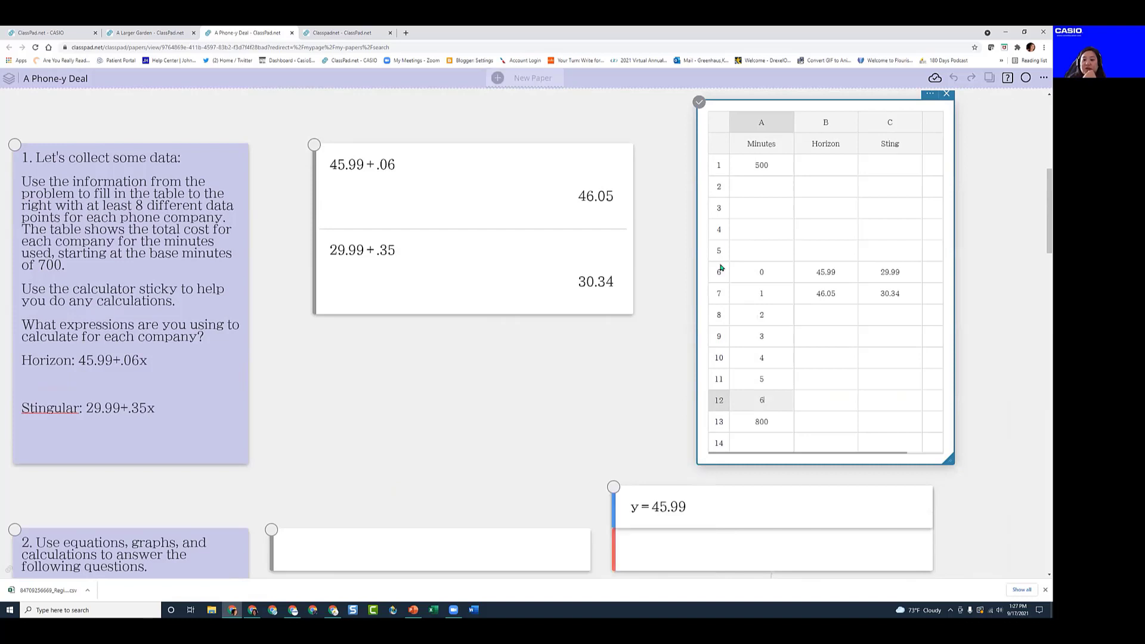
# Set the minutes in rows 9 and 10 of the data table to 5 and 20
pyautogui.click(765, 358)
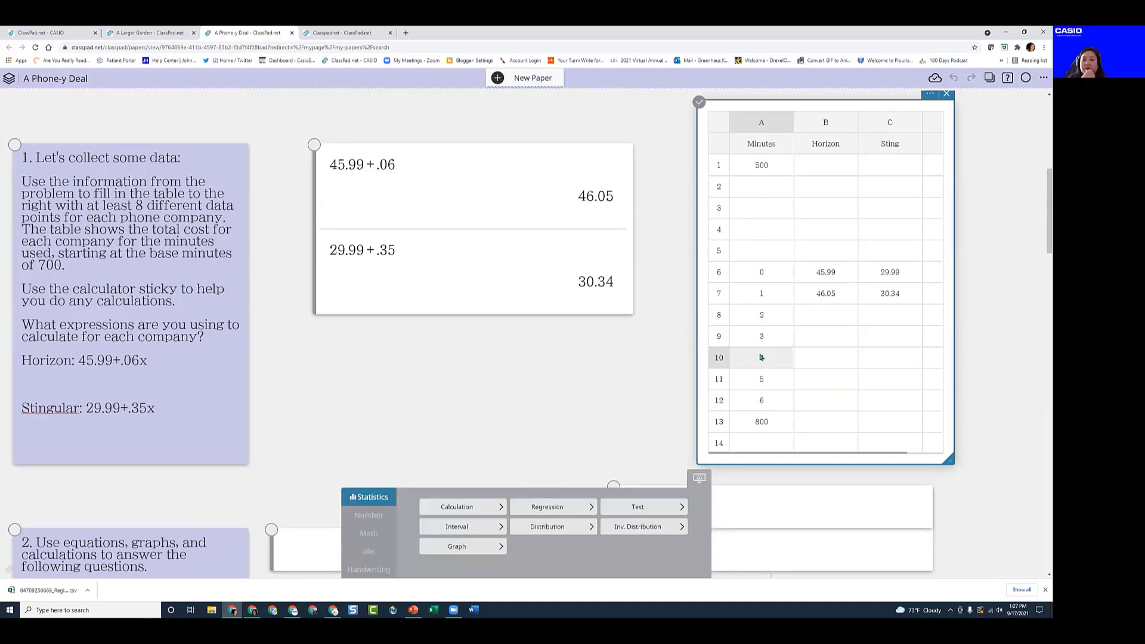
pyautogui.click(761, 337)
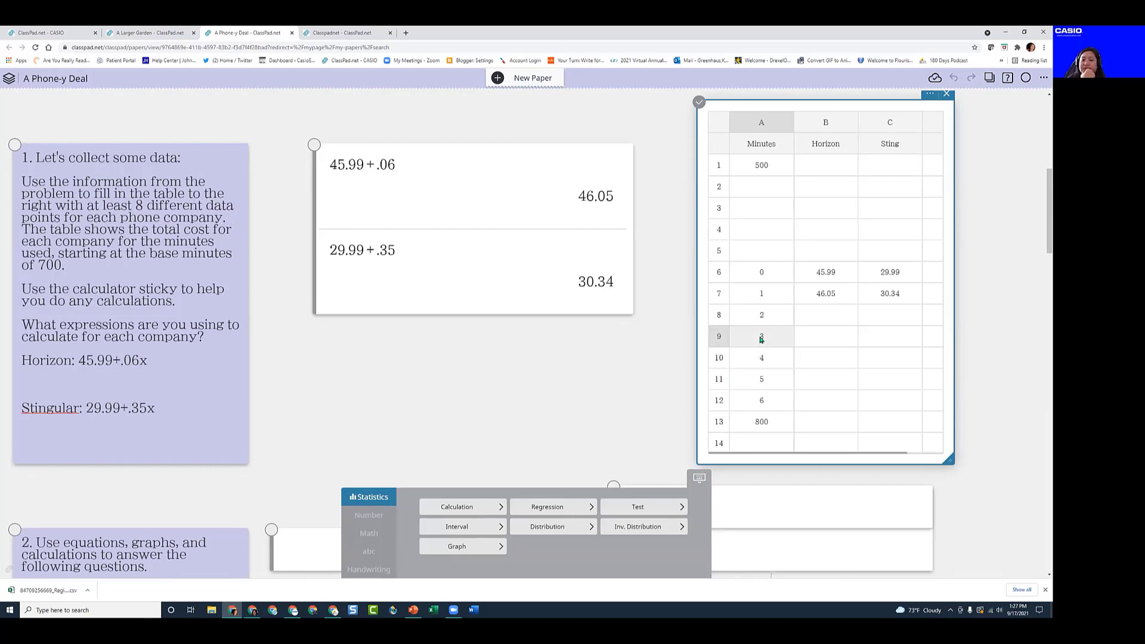
pyautogui.click(761, 339)
pyautogui.write('5')
pyautogui.click(761, 357)
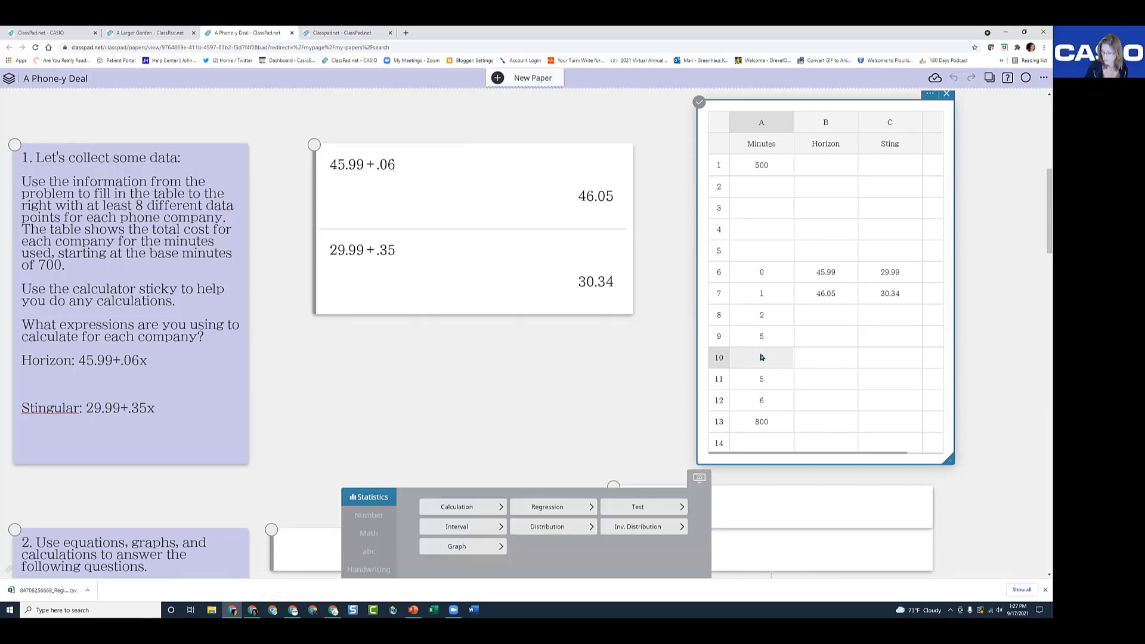
pyautogui.click(761, 358)
pyautogui.write('10')
# Set the minutes in rows 11 and 12 of the data table to 50 and 75
pyautogui.click(766, 381)
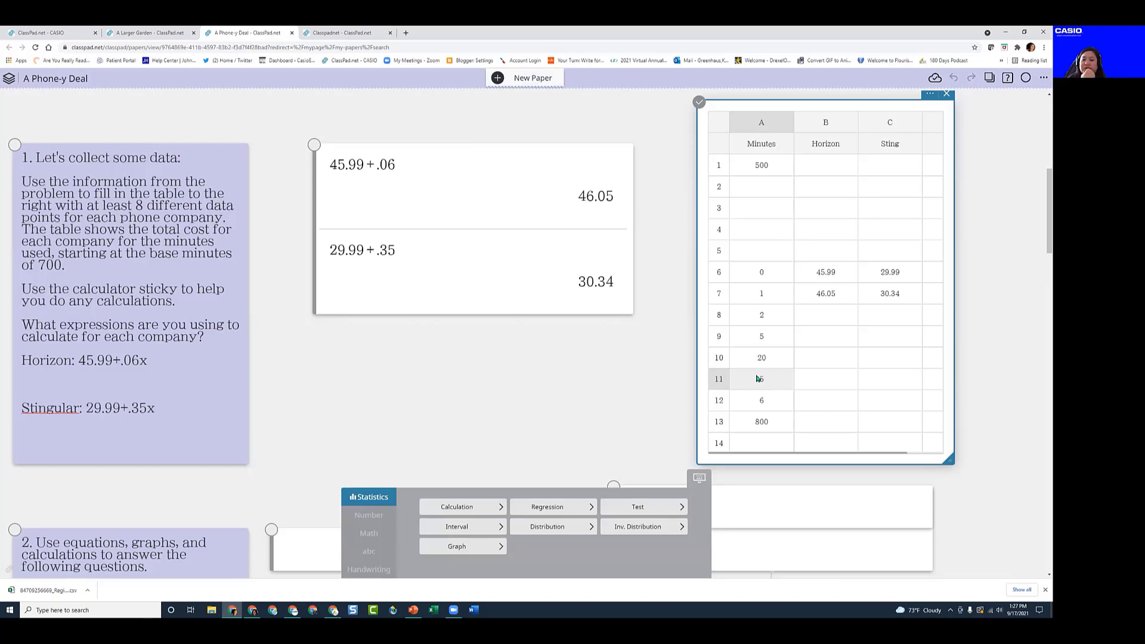
pyautogui.click(758, 378)
pyautogui.write('0')
pyautogui.click(769, 402)
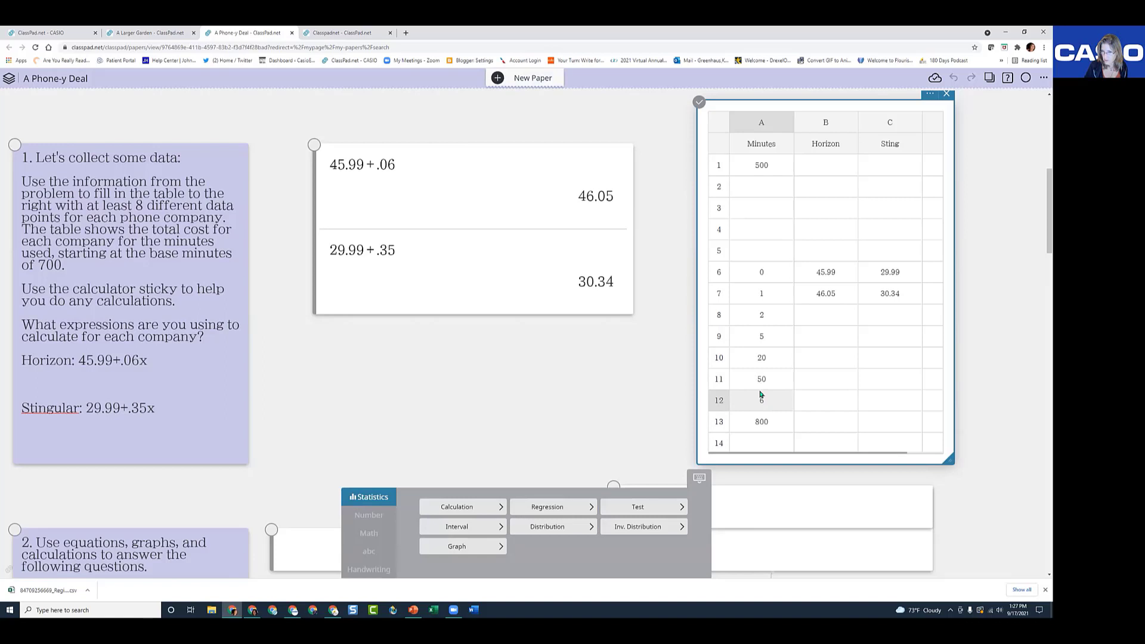
pyautogui.click(760, 393)
pyautogui.write('7')
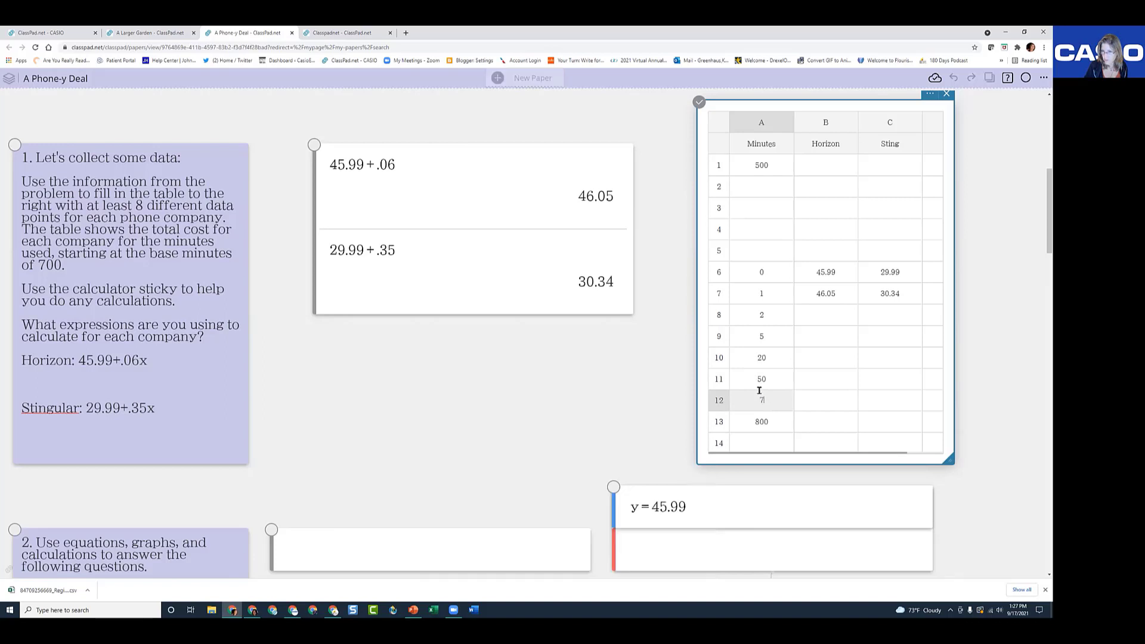
pyautogui.write('5')
pyautogui.click(623, 376)
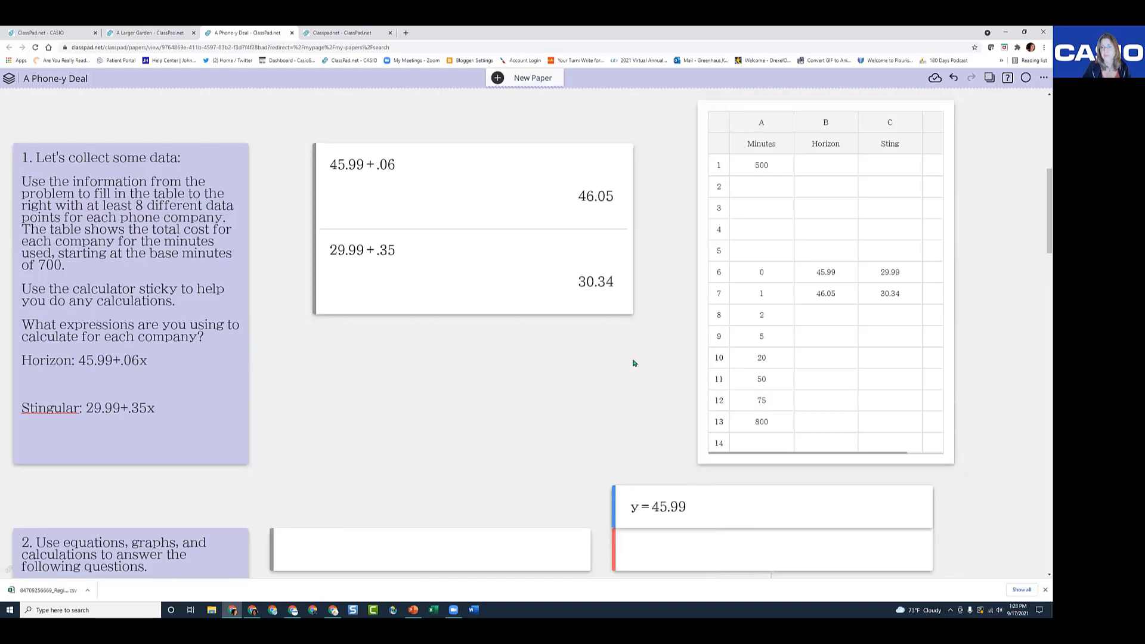
# Replace the minutes value in row 13 of the data table with 100
pyautogui.scroll(-2, 576, 415)
pyautogui.scroll(3, 562, 409)
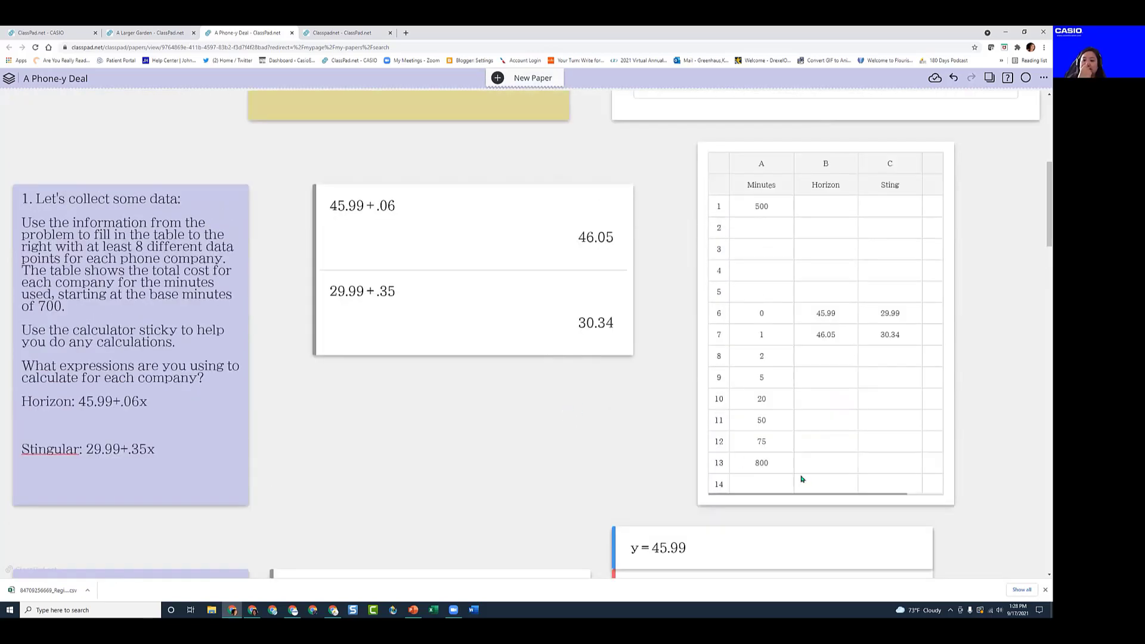
pyautogui.click(764, 464)
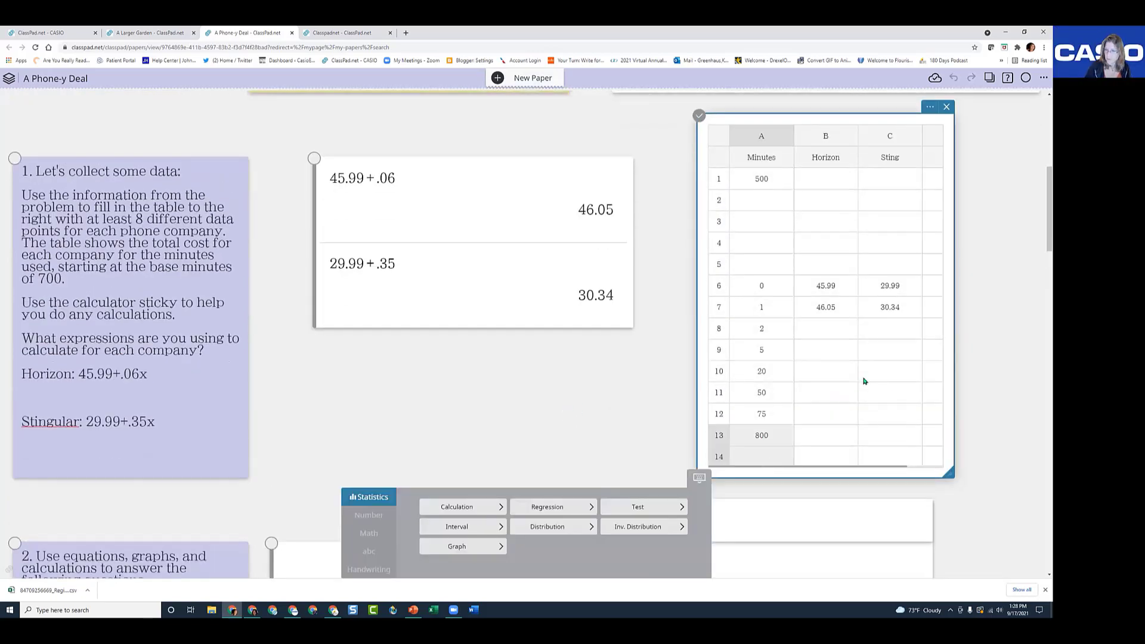
pyautogui.write('10')
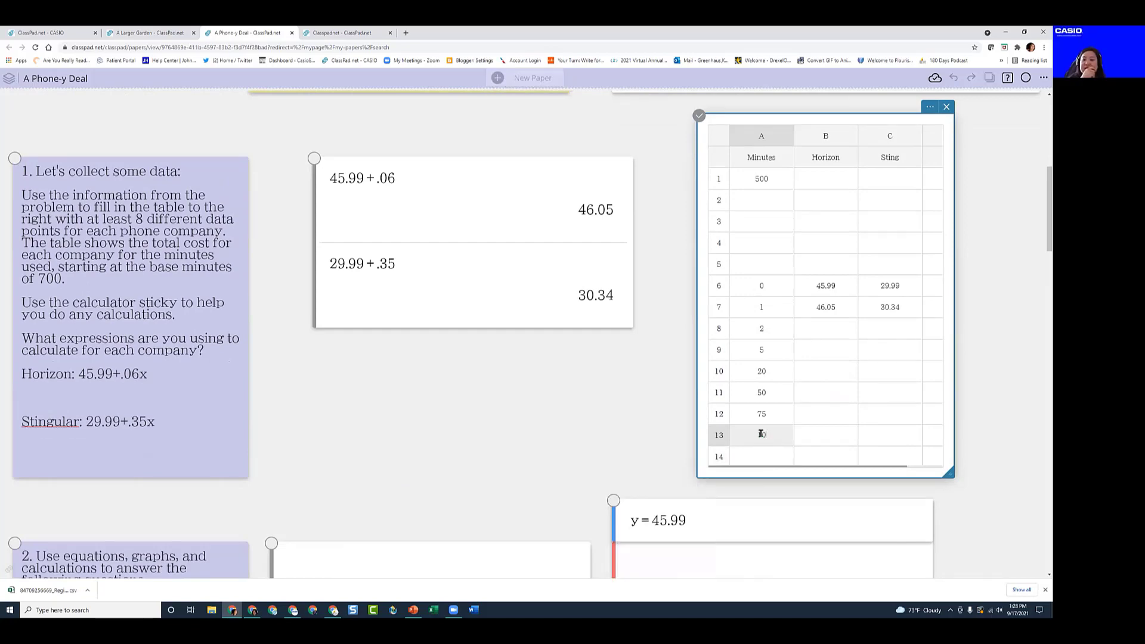
pyautogui.click(506, 409)
# Turn on the automatic window setting for the Question 2 graph
pyautogui.scroll(-2, 504, 428)
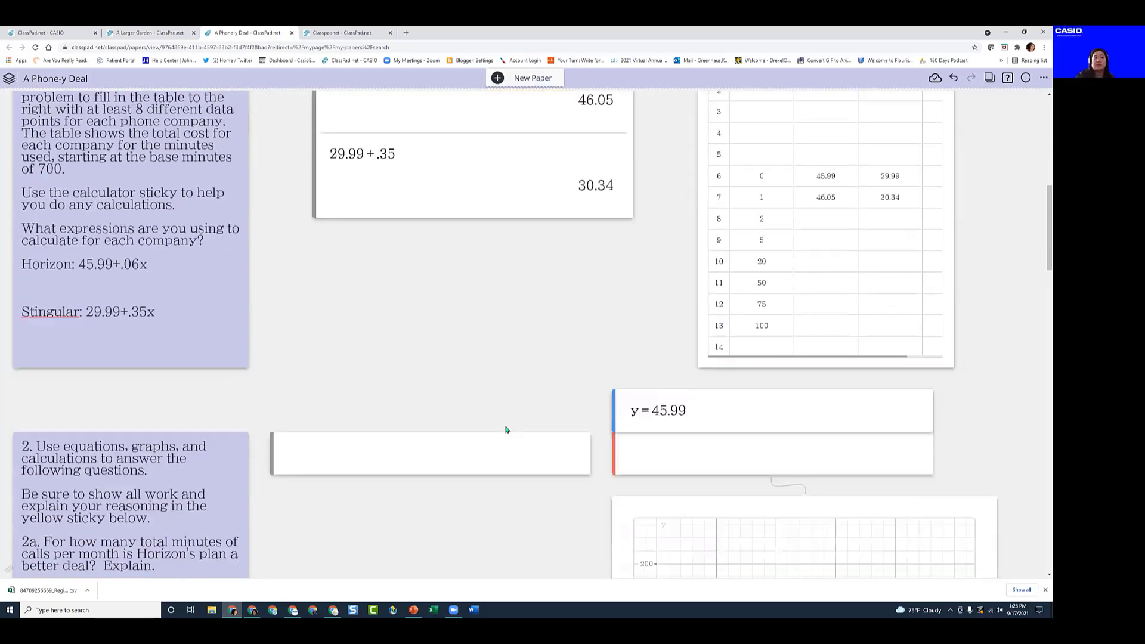
pyautogui.scroll(-4, 504, 428)
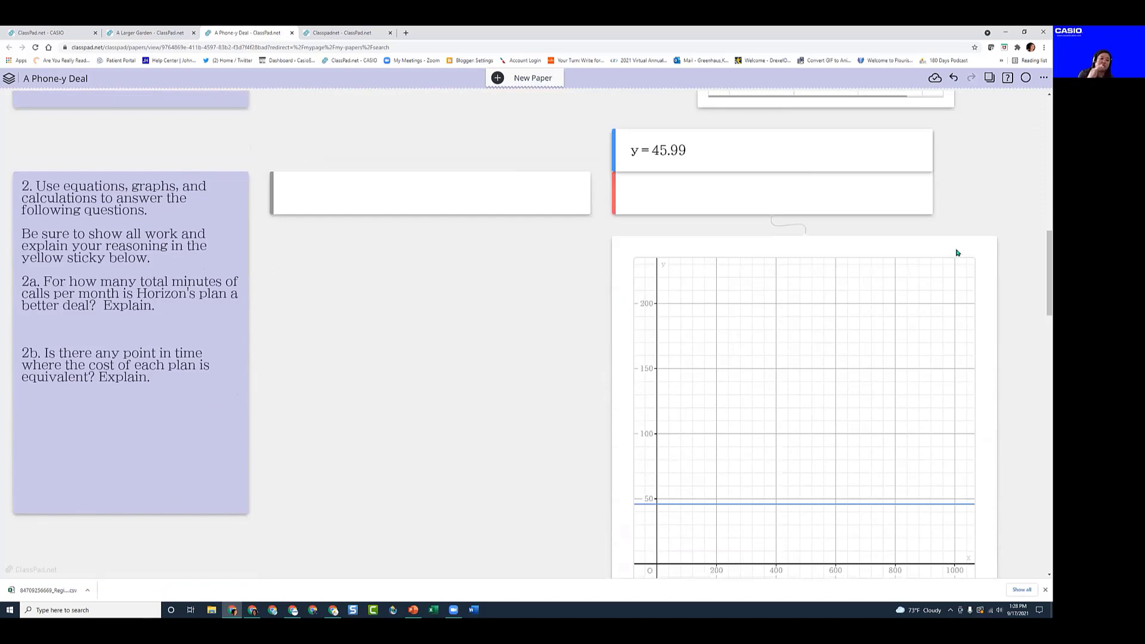
pyautogui.click(959, 251)
pyautogui.click(973, 231)
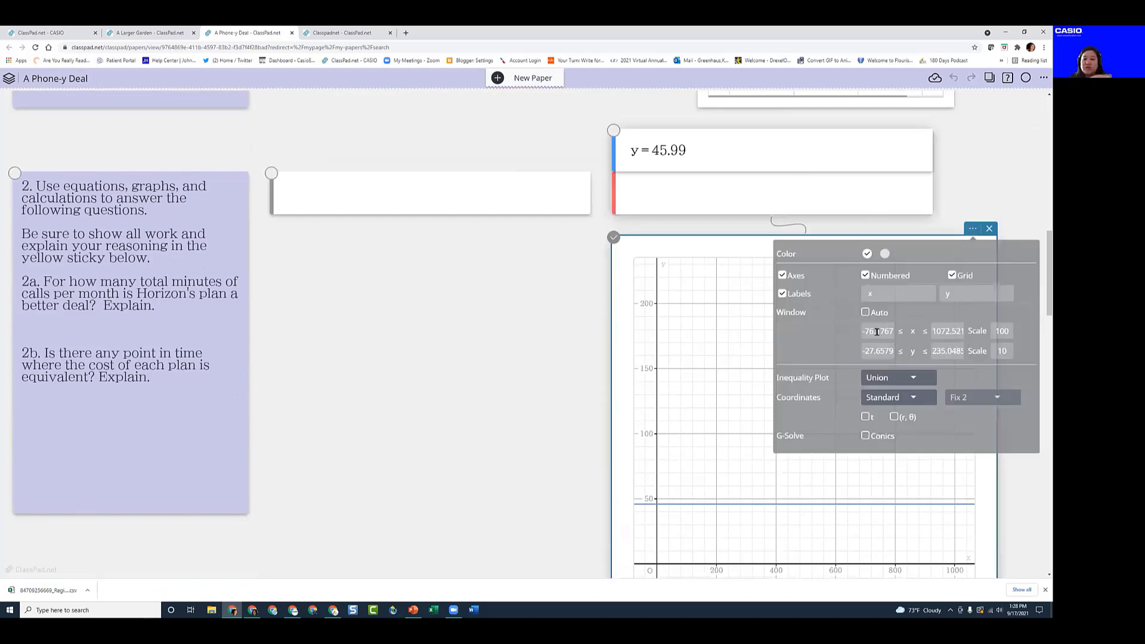
pyautogui.click(866, 313)
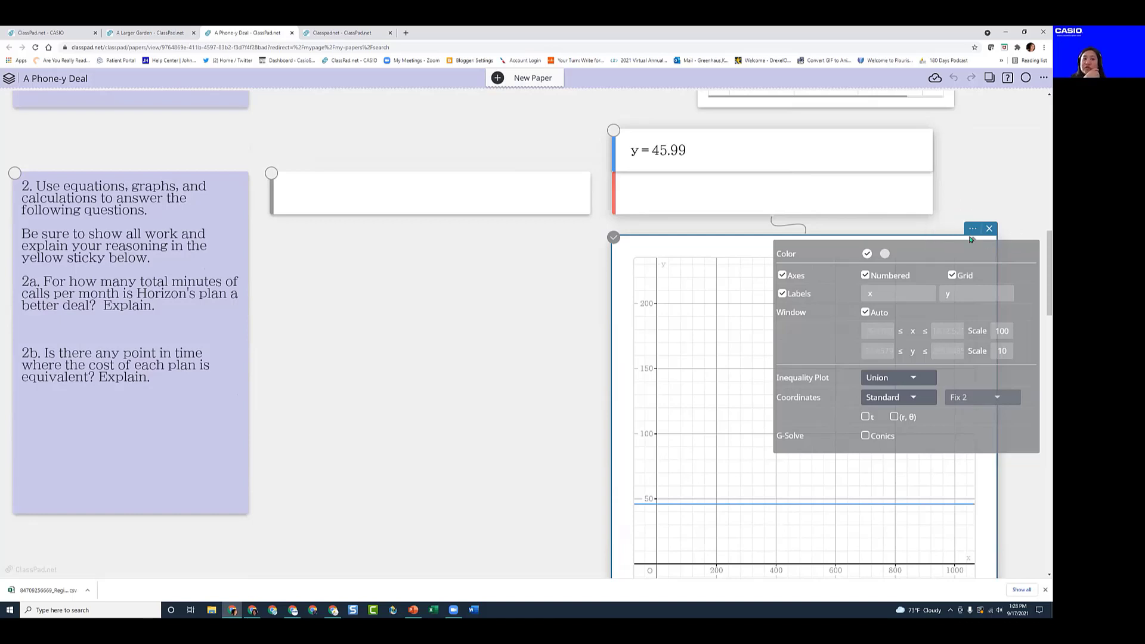
pyautogui.click(973, 189)
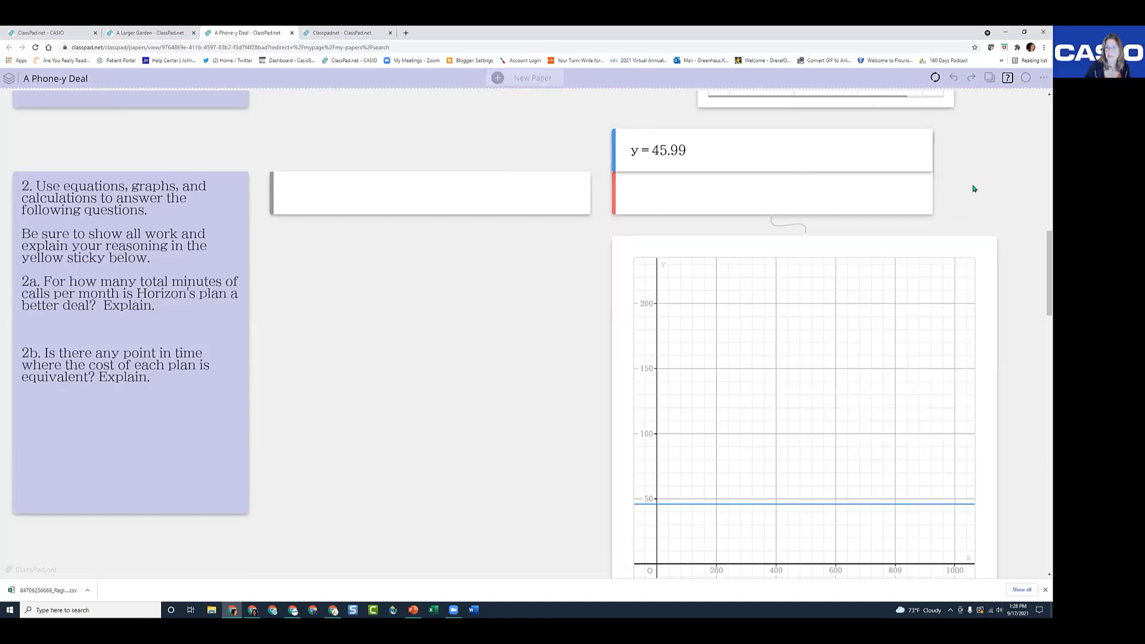
# Extend the first function linked to the Question 2 graph to y = 45.99+.06x
pyautogui.click(696, 152)
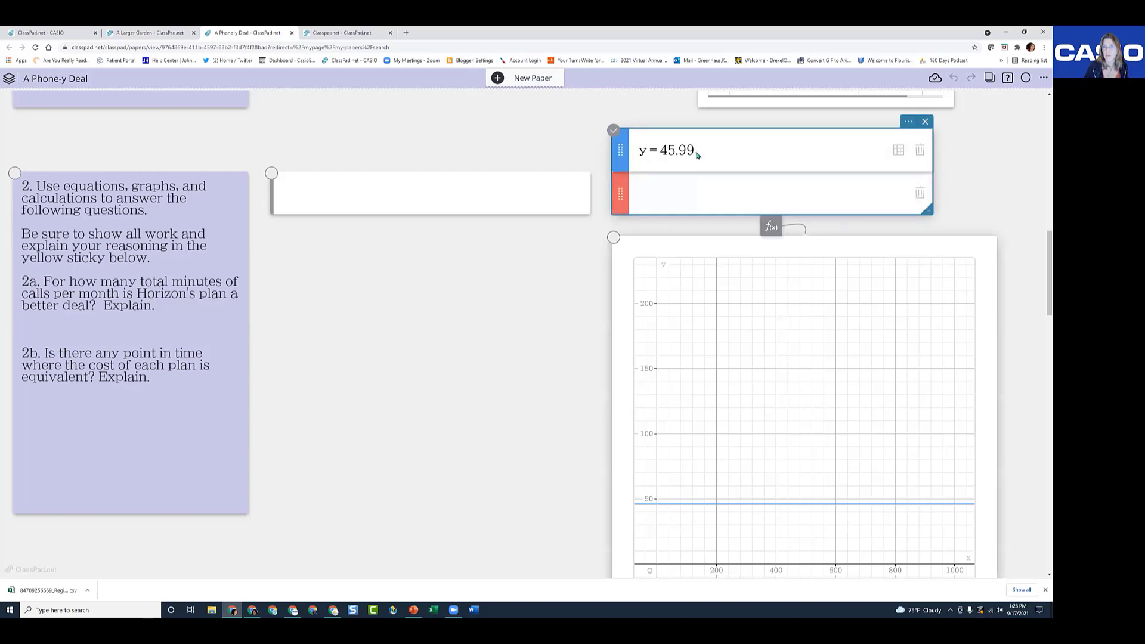
pyautogui.click(693, 151)
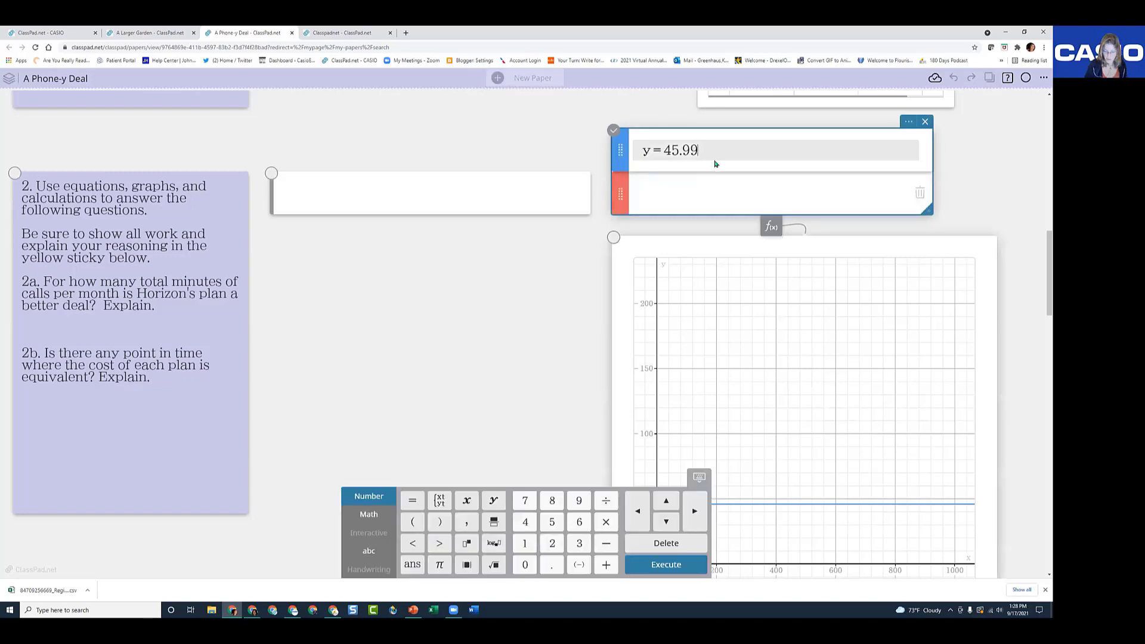
pyautogui.write('+')
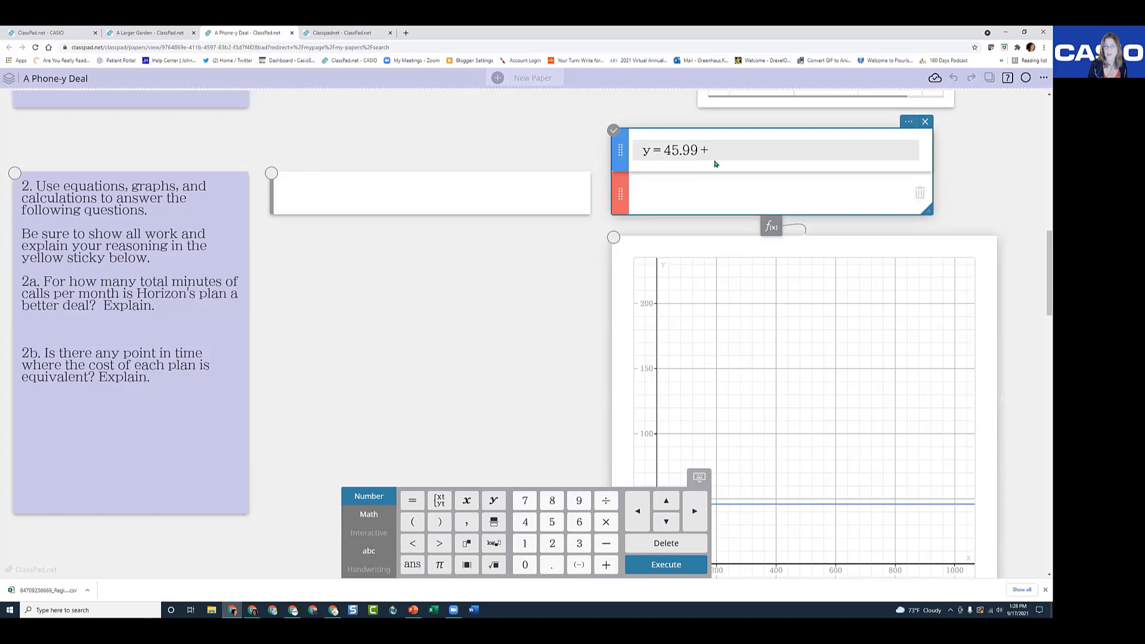
pyautogui.write('.-')
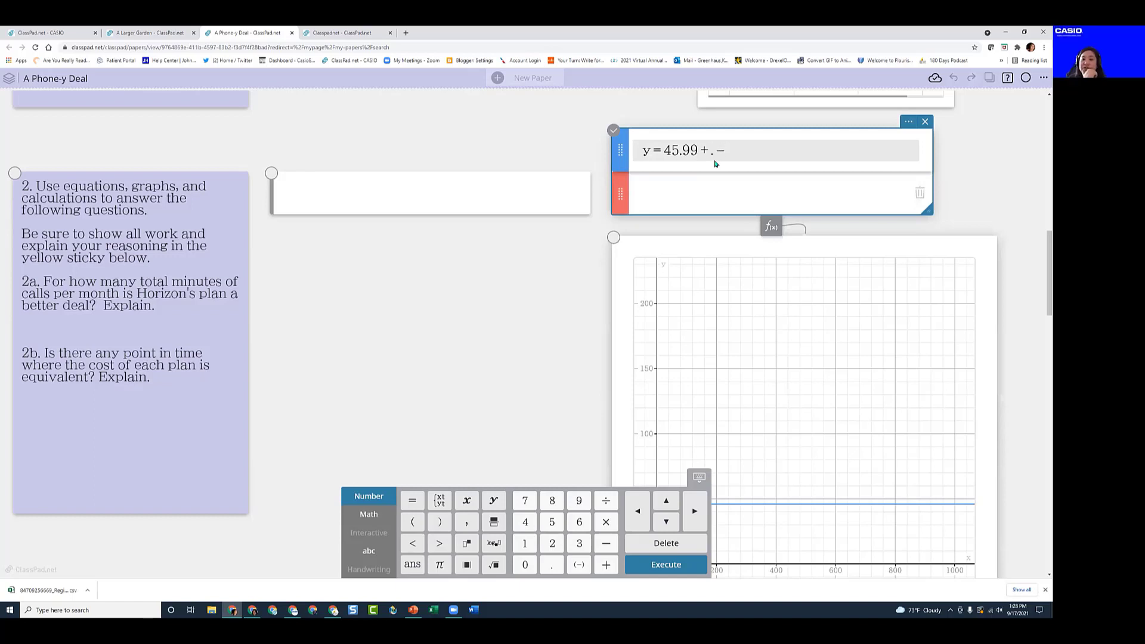
pyautogui.write('06x')
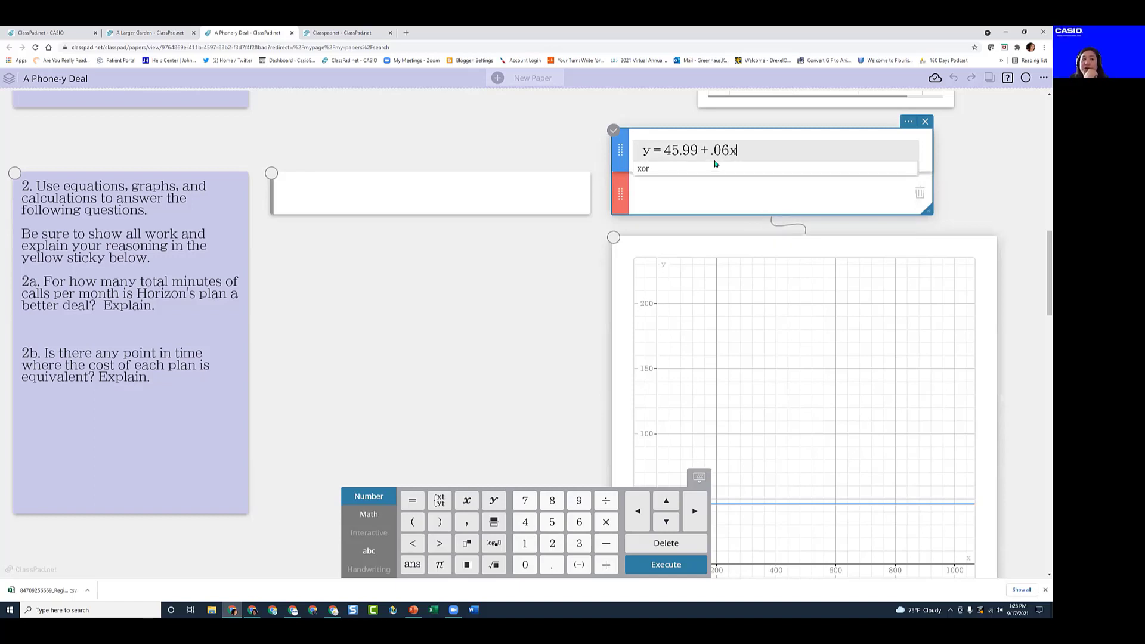
pyautogui.press('Return')
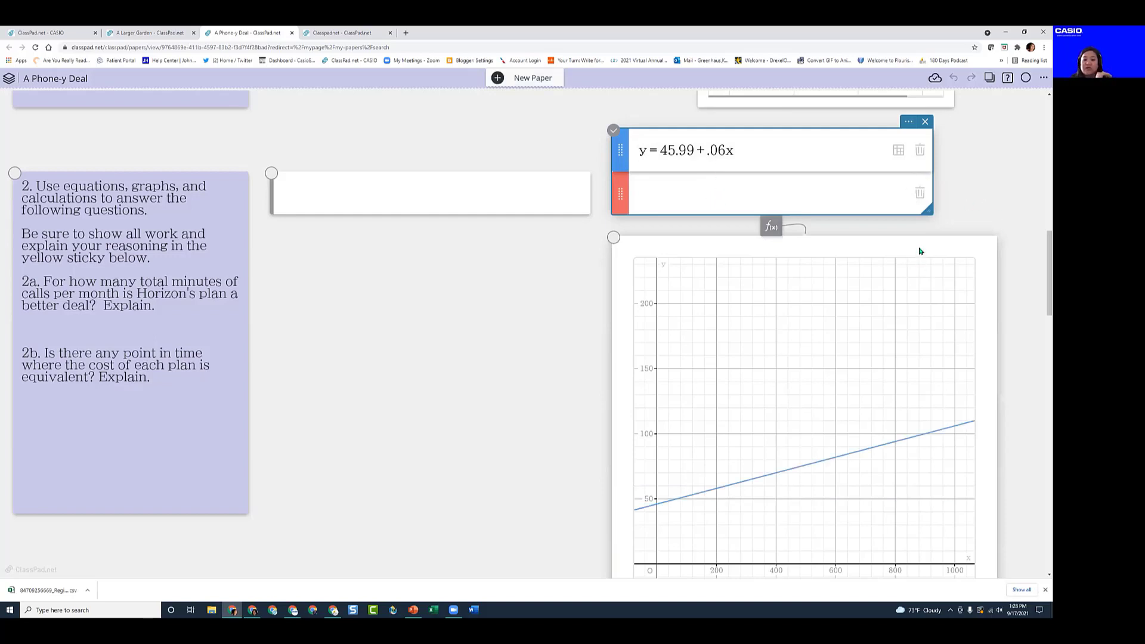
# Turn off the Question 2 graph's automatic window, set the x maximum to 200, and use a smaller x scale
pyautogui.click(962, 237)
pyautogui.click(973, 229)
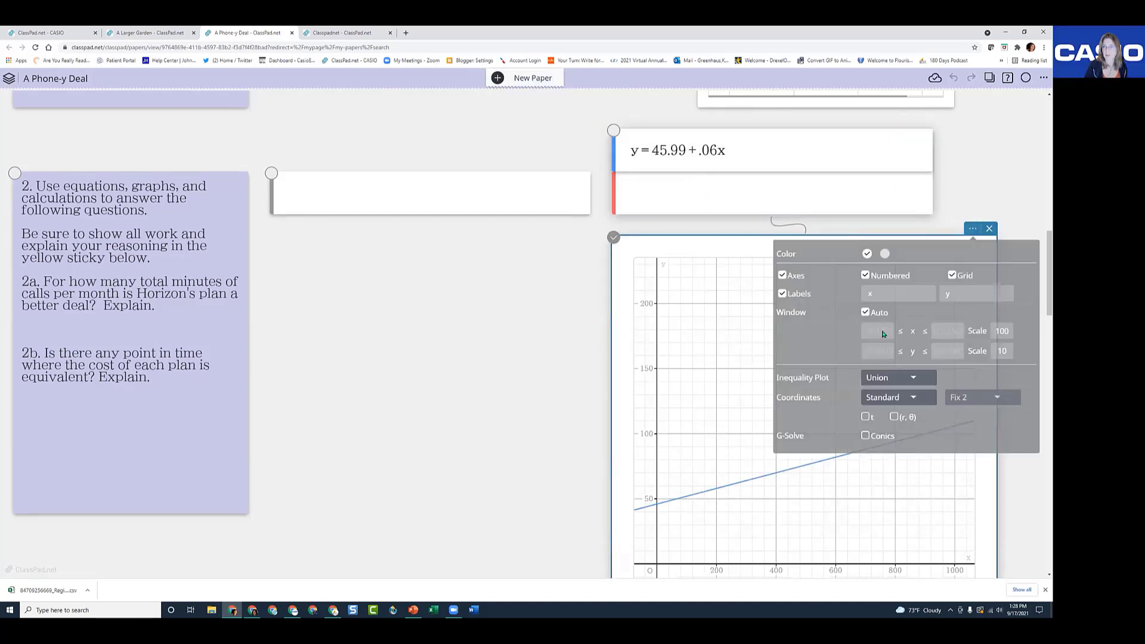
pyautogui.click(866, 314)
pyautogui.moveTo(933, 331); pyautogui.dragTo(972, 334)
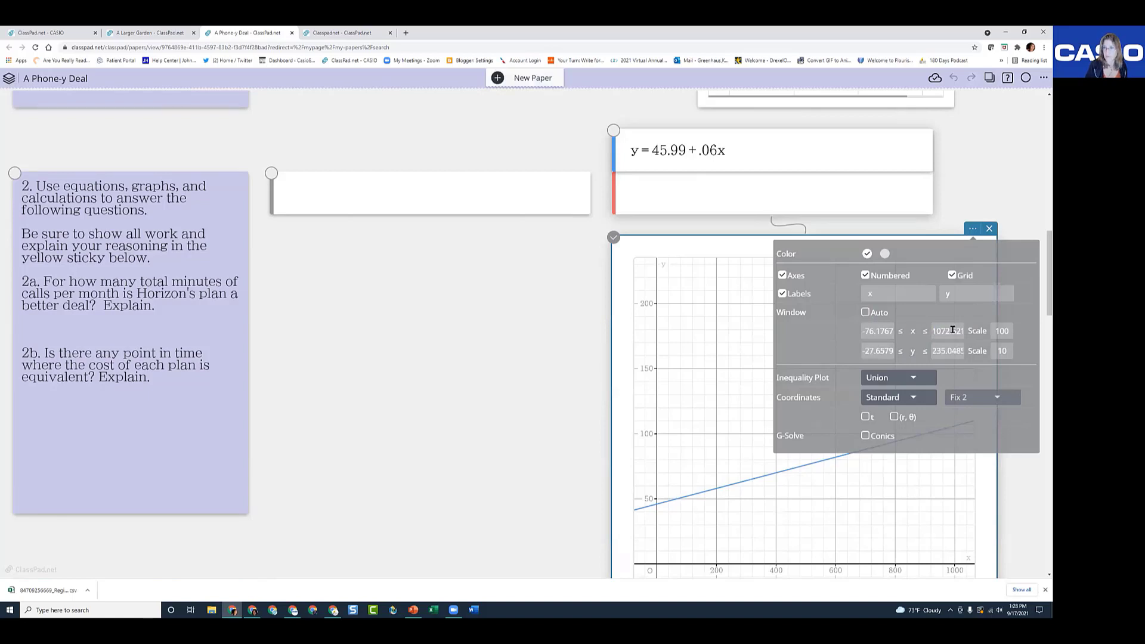
pyautogui.moveTo(934, 330); pyautogui.dragTo(966, 332)
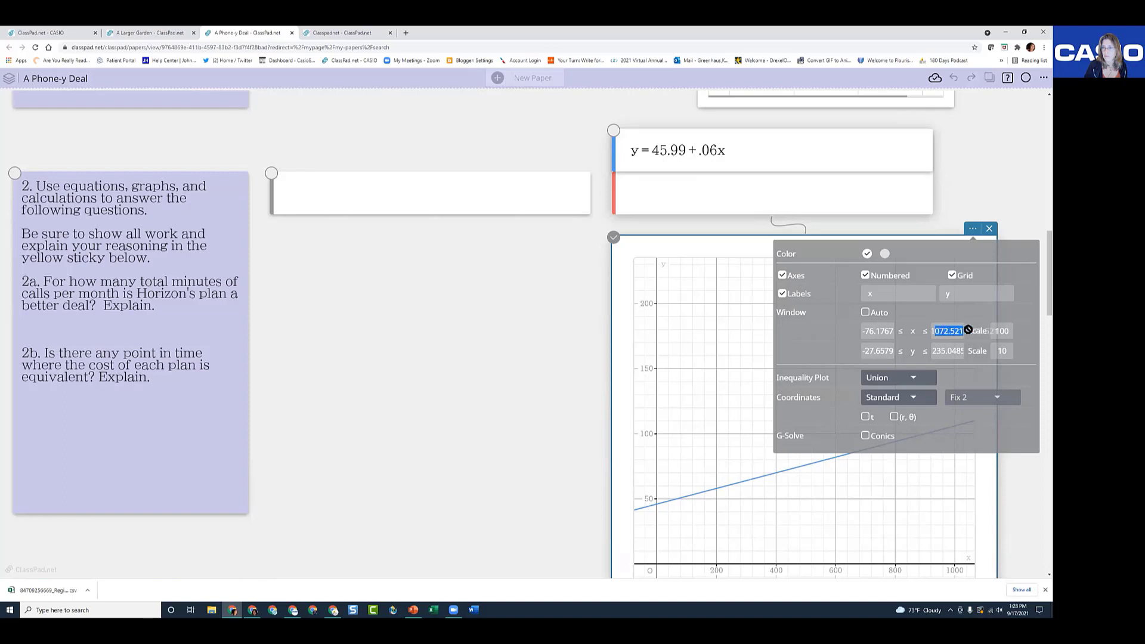
pyautogui.press('BackSpace')
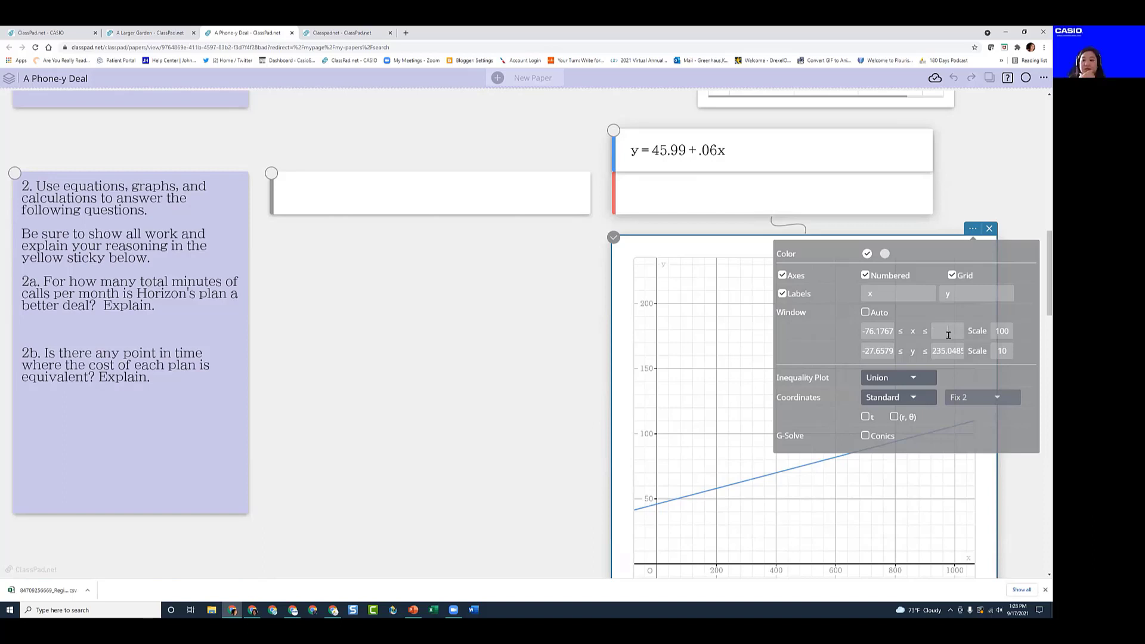
pyautogui.write('200')
pyautogui.doubleClick(1008, 330)
pyautogui.write('1')
pyautogui.press('Return')
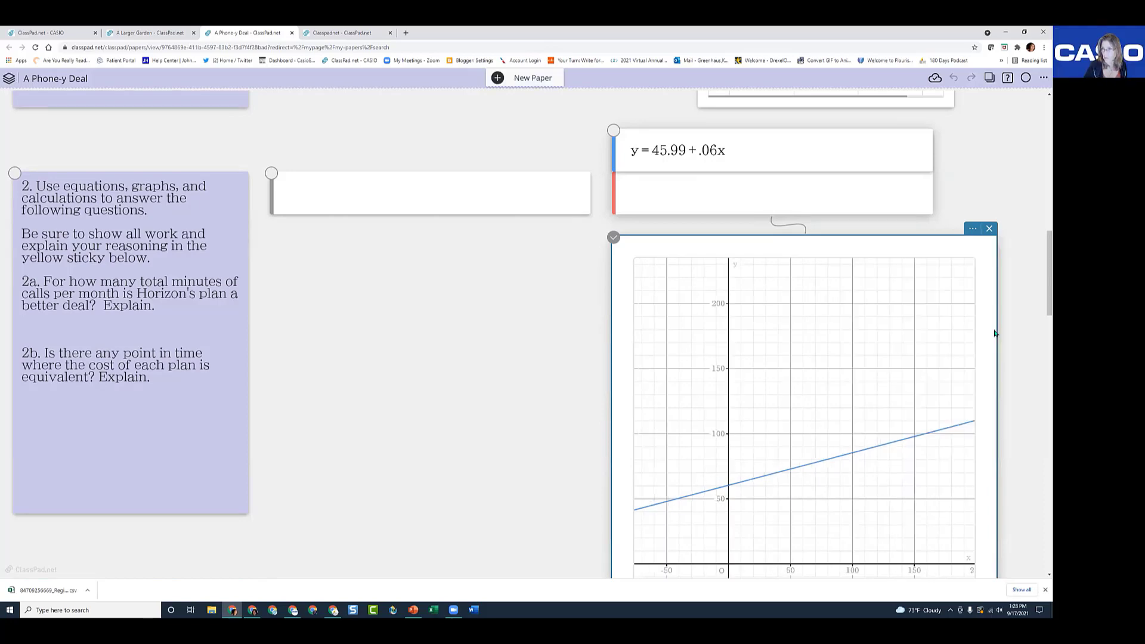
pyautogui.scroll(3, 828, 447)
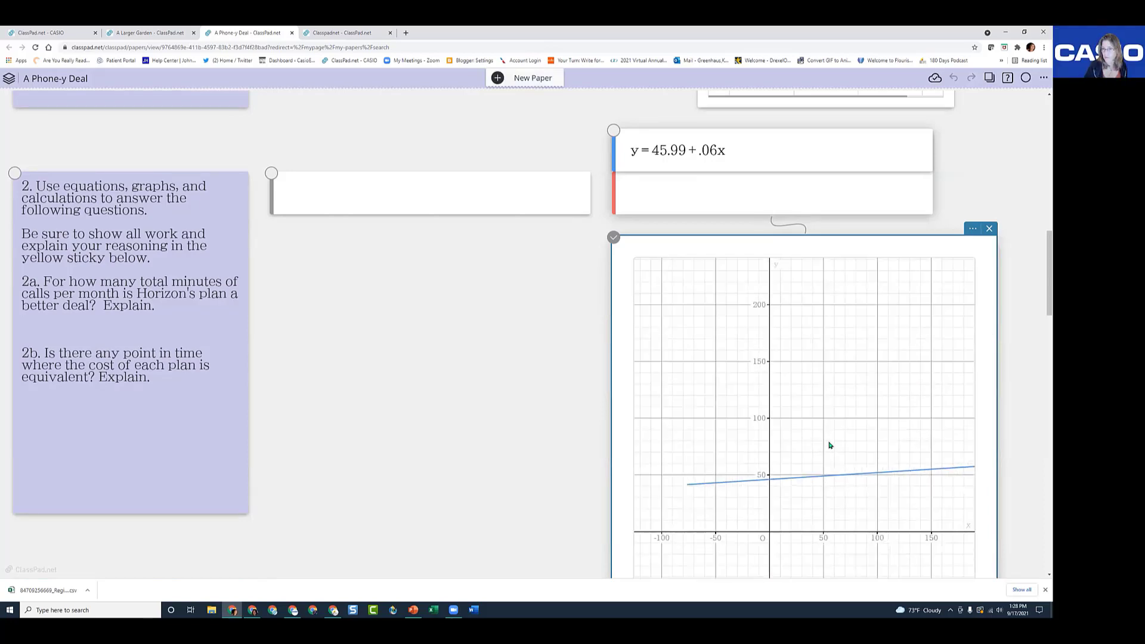
pyautogui.moveTo(778, 431); pyautogui.dragTo(758, 438)
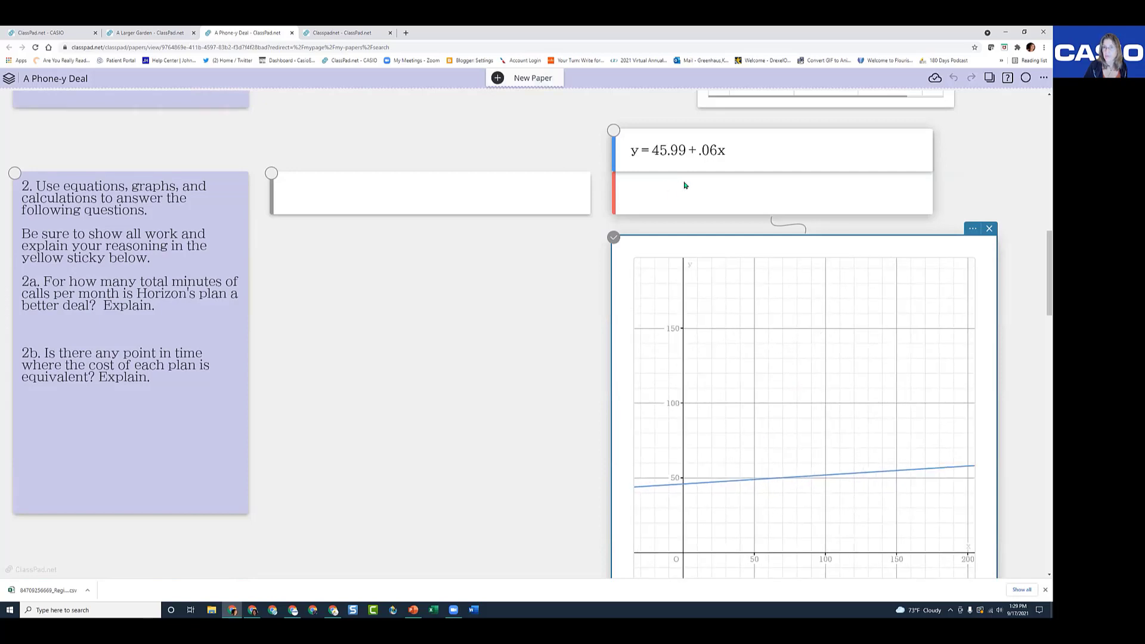
# Enter y = 29.99+.35x on the second line of the function sticky to graph the Stingular plan
pyautogui.click(658, 192)
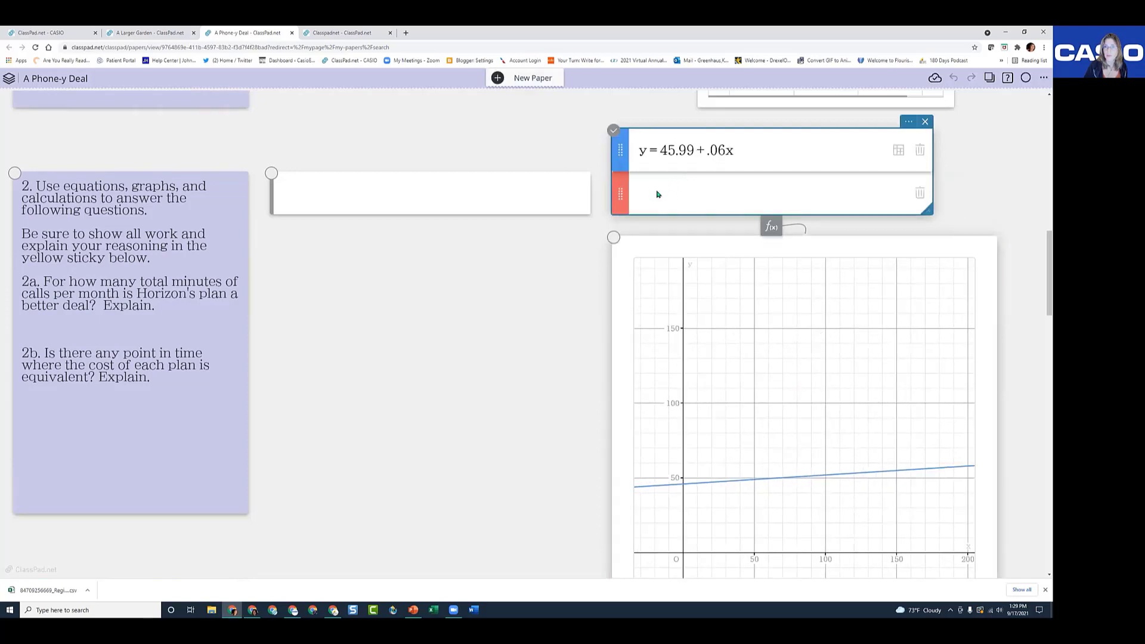
pyautogui.click(666, 194)
pyautogui.write('y')
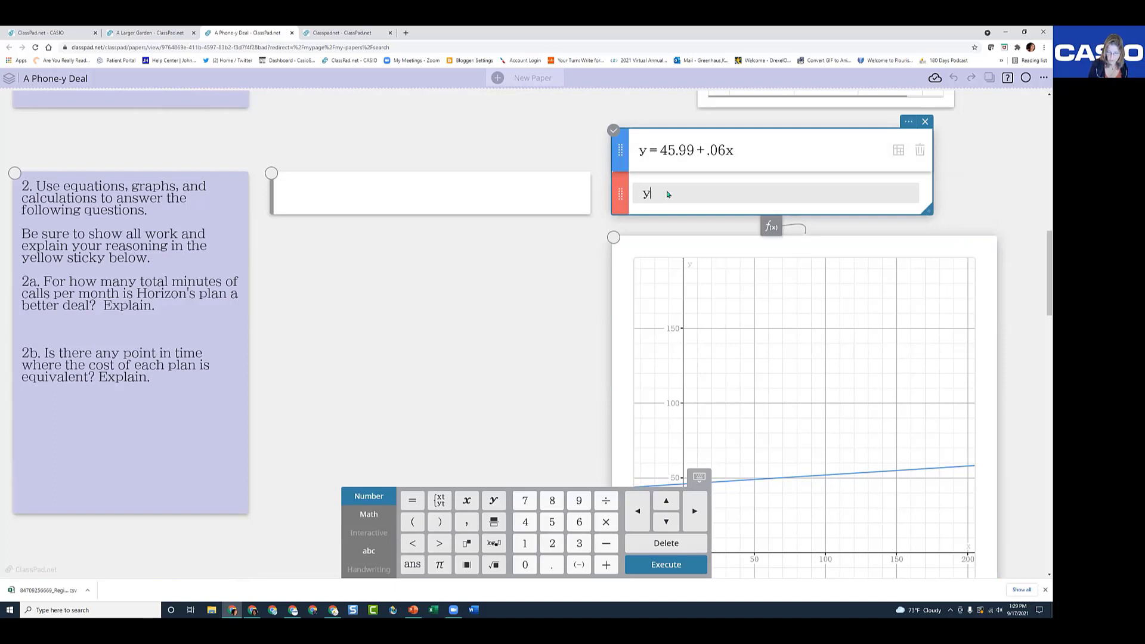
pyautogui.write(' = 29.99')
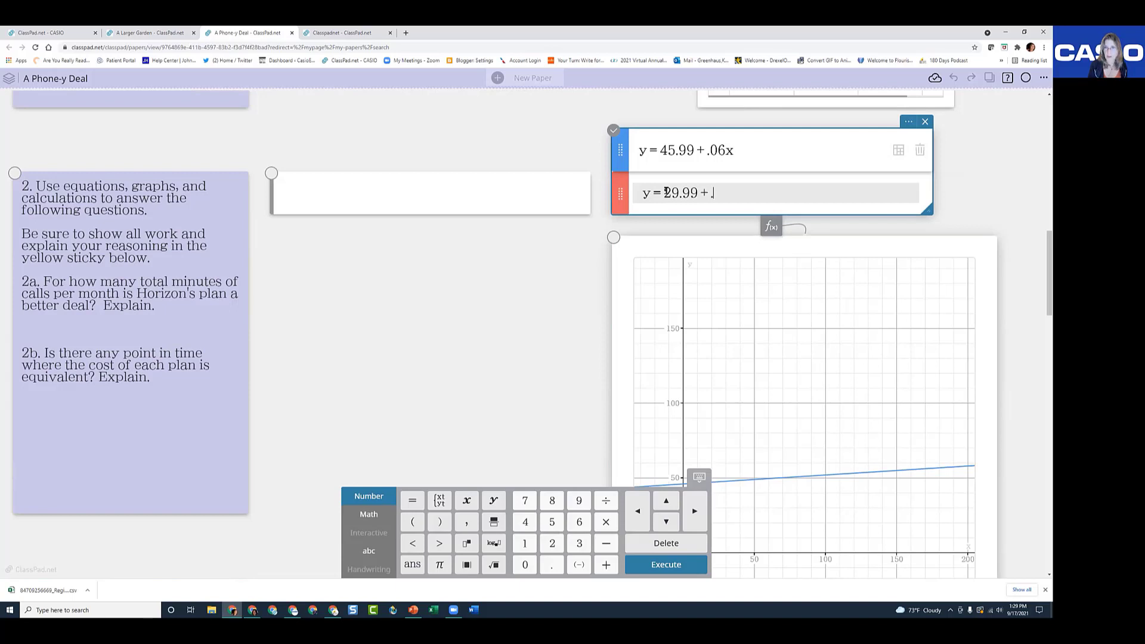
pyautogui.write('+ .35x')
pyautogui.press('Return')
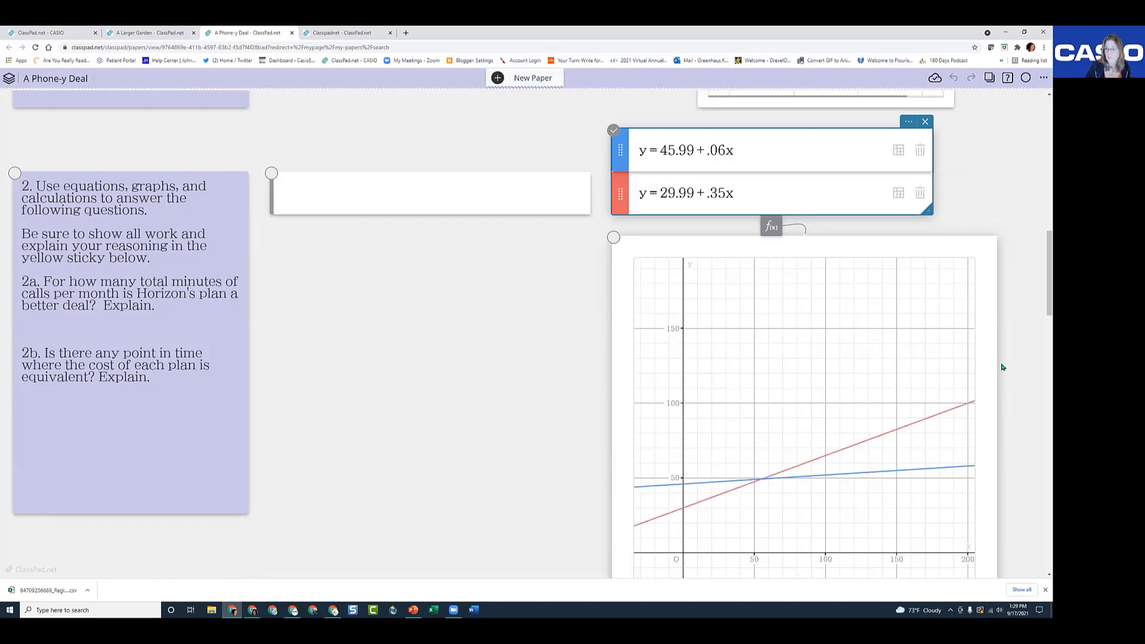
pyautogui.click(1017, 374)
pyautogui.scroll(-1, 1014, 370)
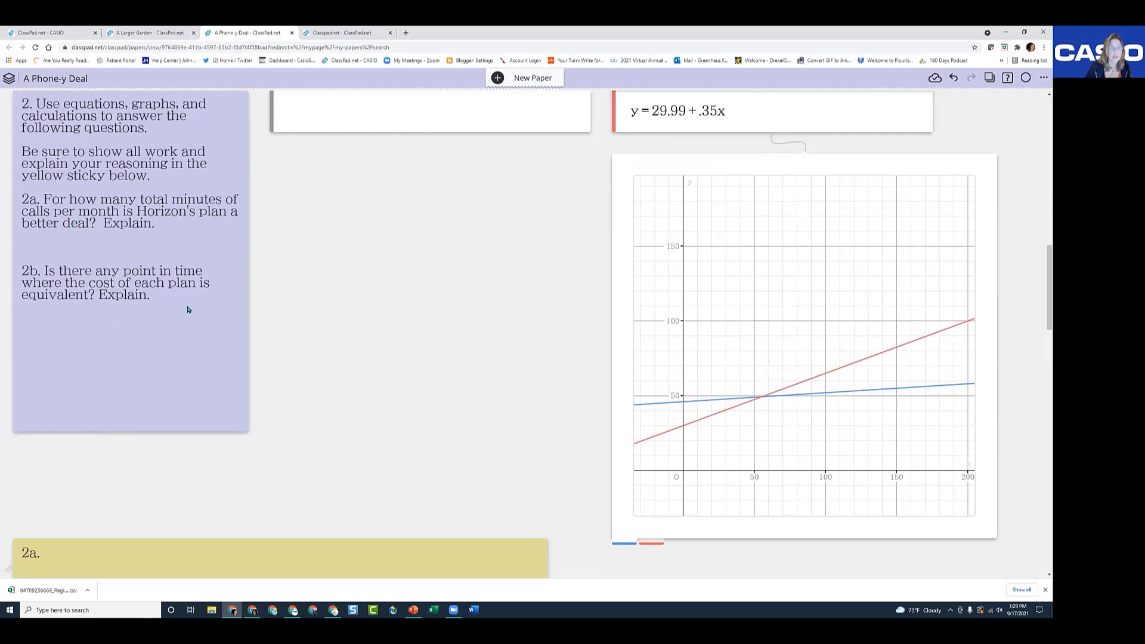
# Show the coordinates of the intersection of the Horizon and Stingular lines on the Question 2 graph
pyautogui.scroll(1, 611, 316)
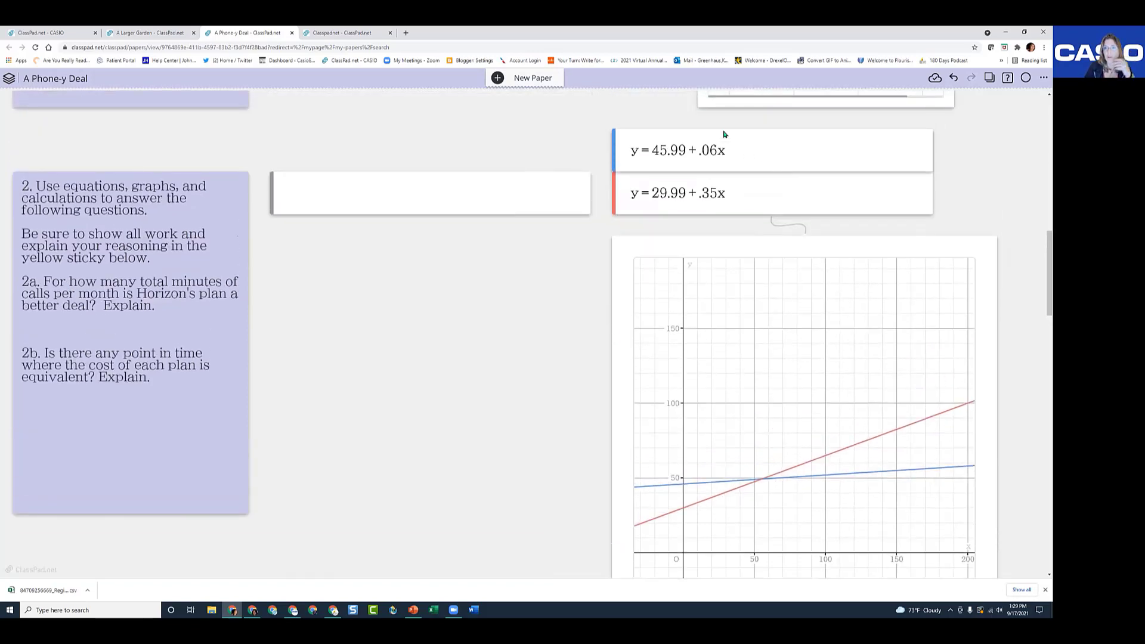
pyautogui.click(805, 478)
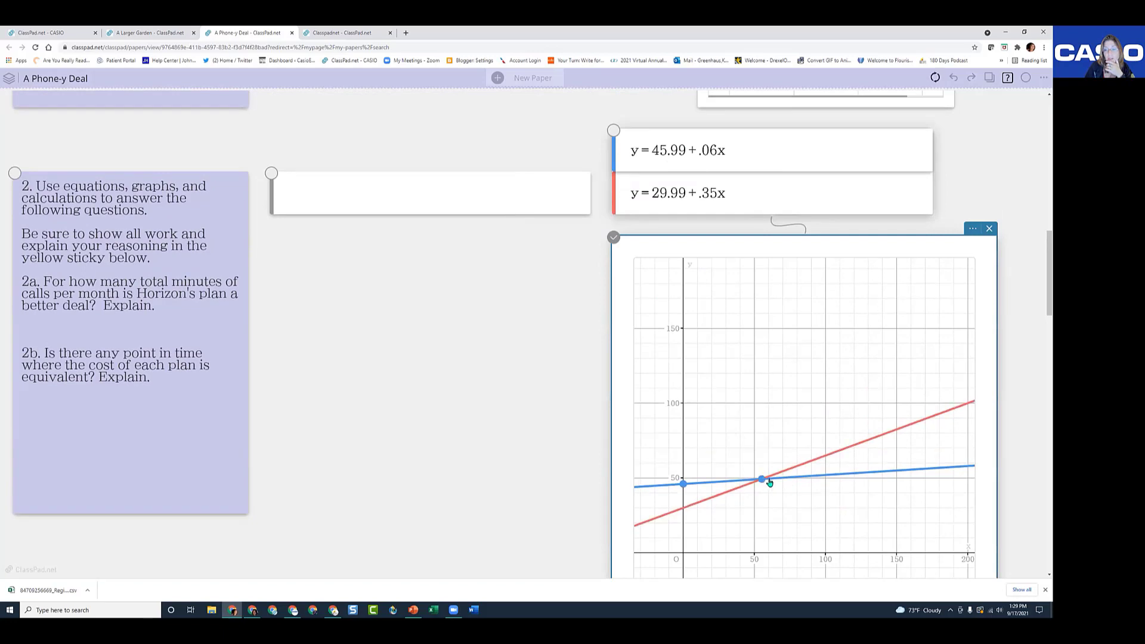
pyautogui.click(761, 481)
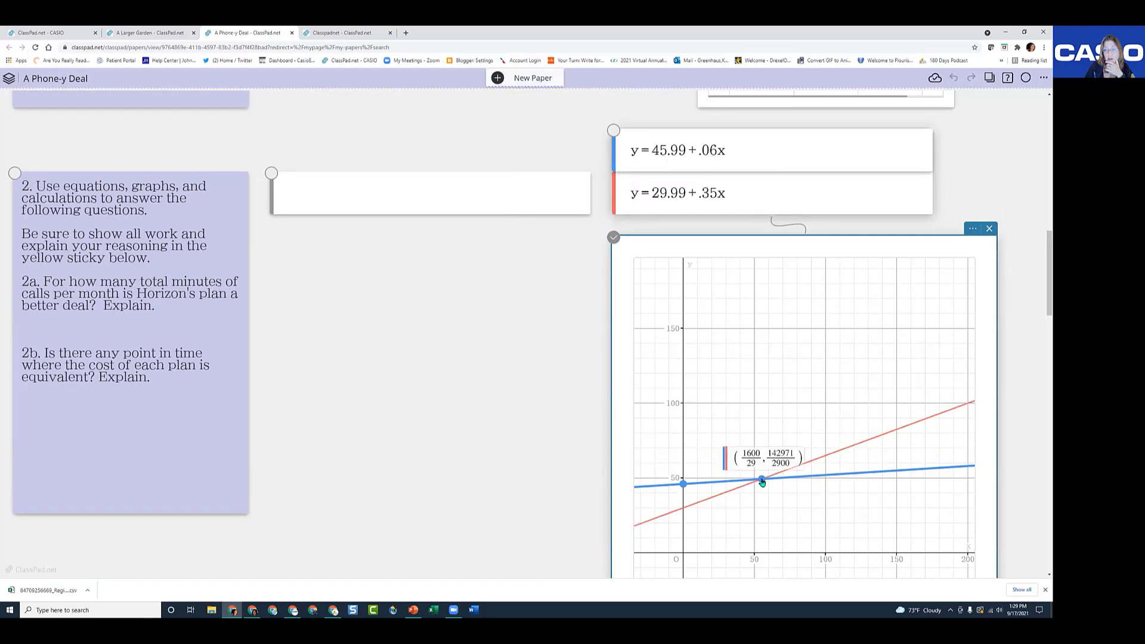
# Change the Question 2 graph's coordinate display from Standard to Decimal
pyautogui.click(973, 229)
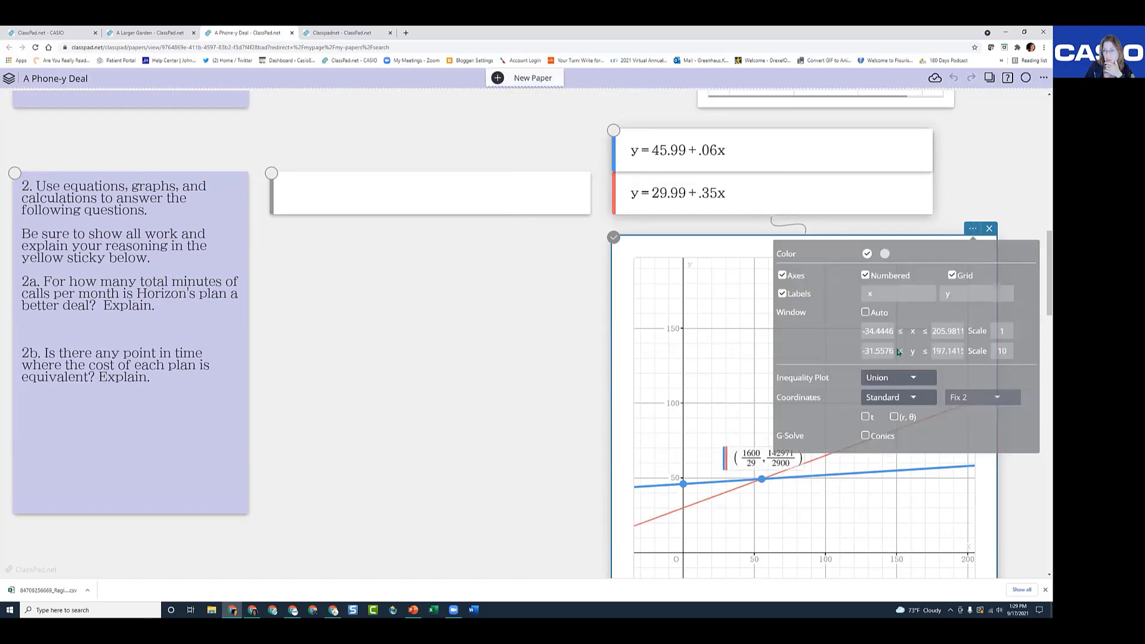
pyautogui.click(916, 398)
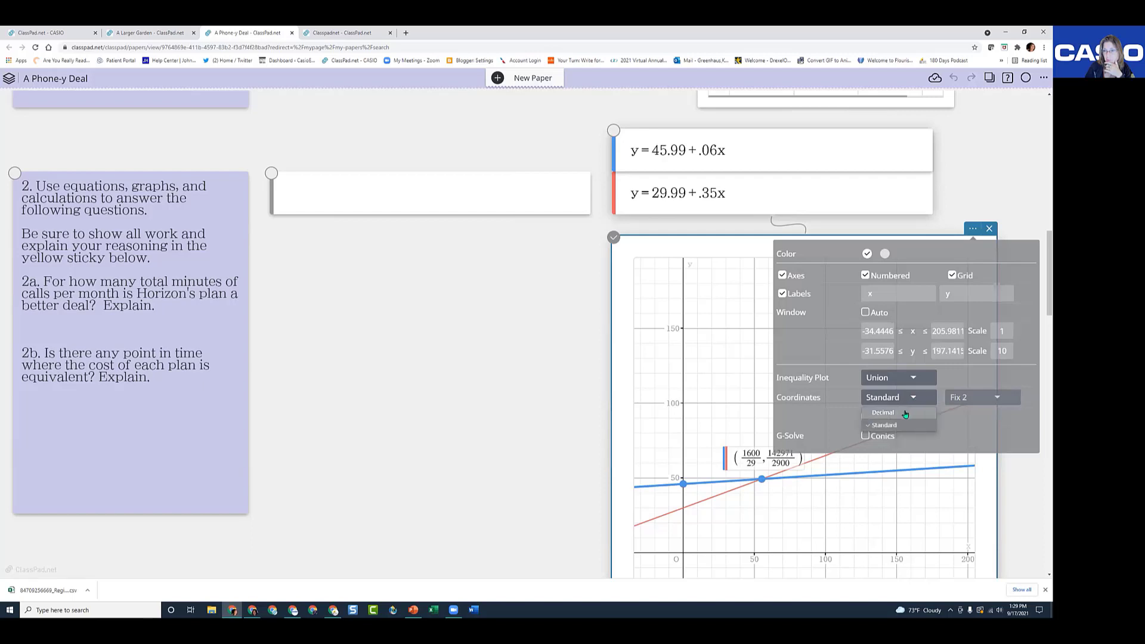
pyautogui.click(906, 414)
pyautogui.click(719, 380)
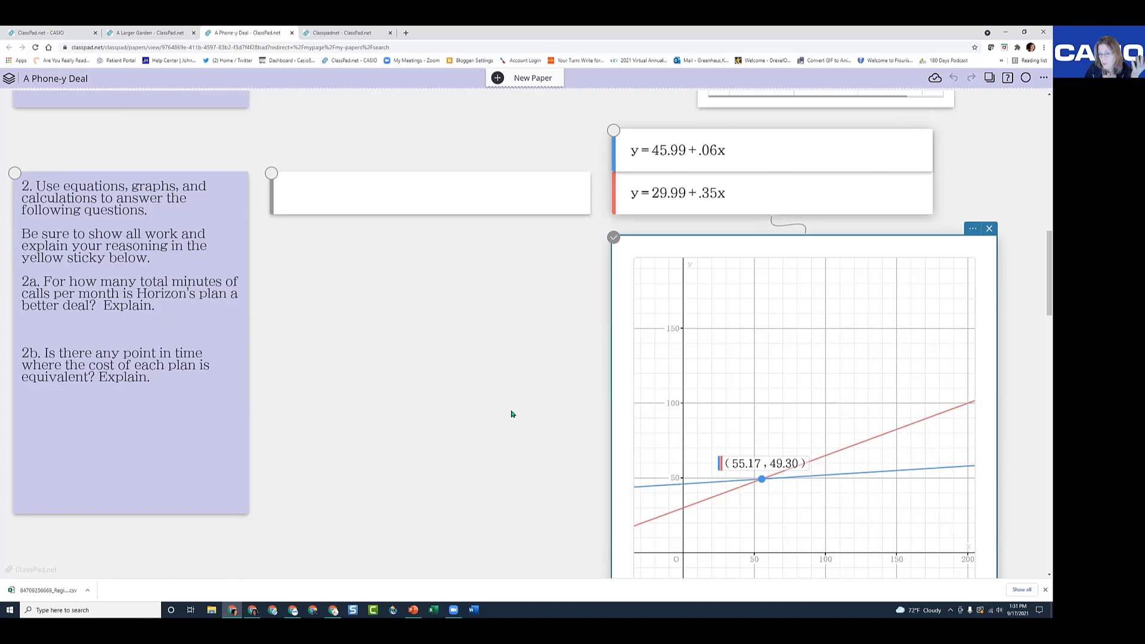
# Look through the Question 2 graph, the 2a and 2b answer sticky, and the Extra problem's function lines, graph, and table
pyautogui.scroll(-3, 512, 414)
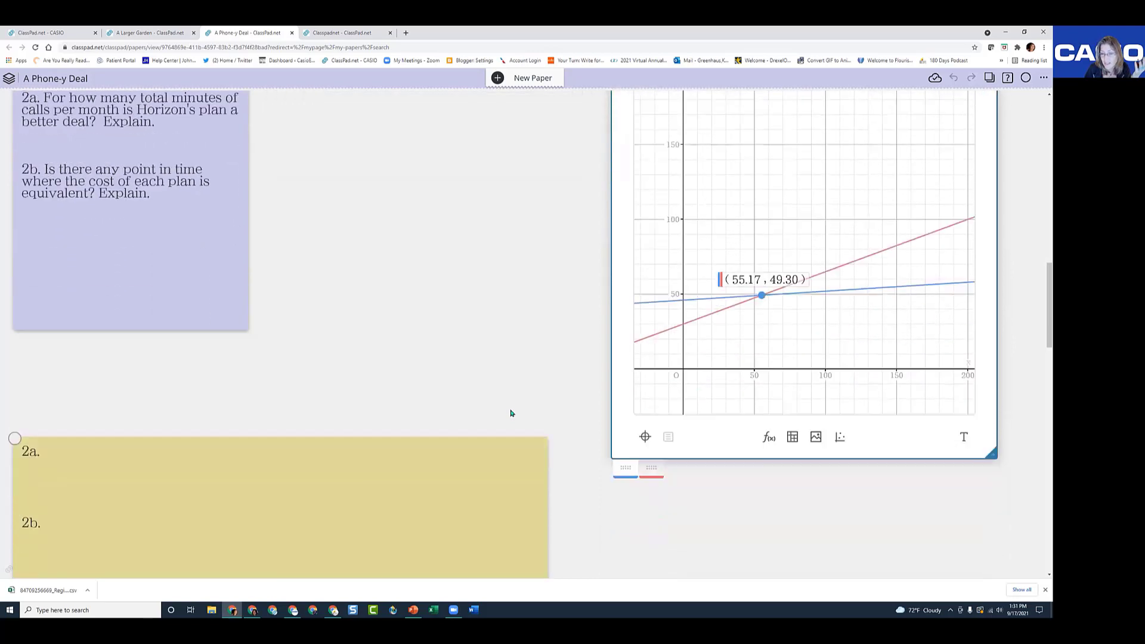
pyautogui.scroll(-5, 511, 412)
pyautogui.scroll(4, 626, 320)
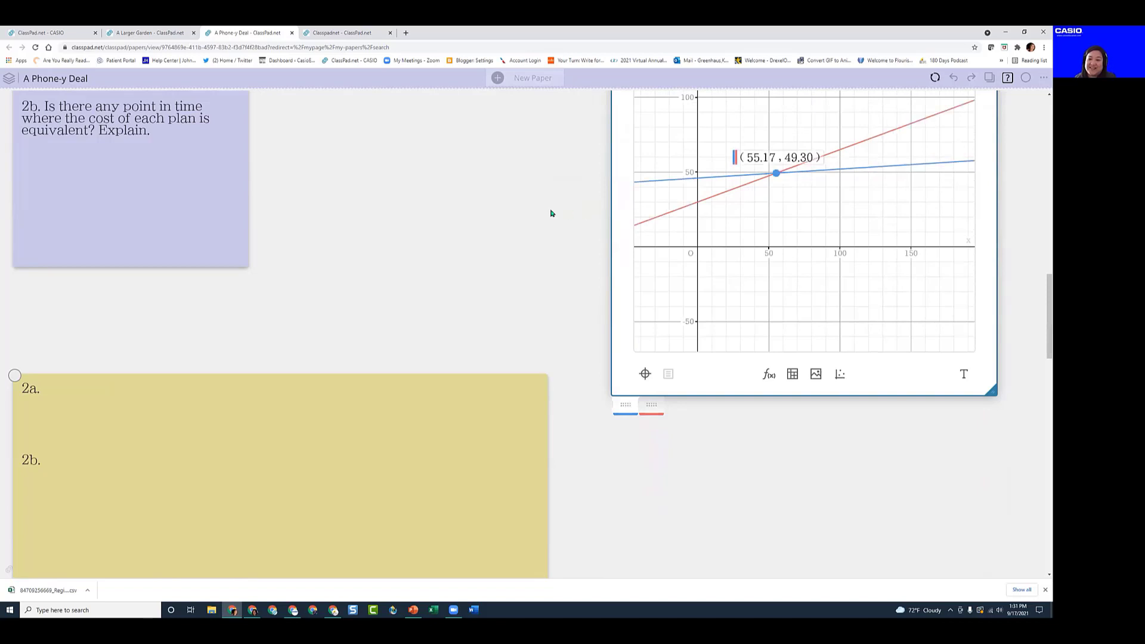
pyautogui.click(525, 312)
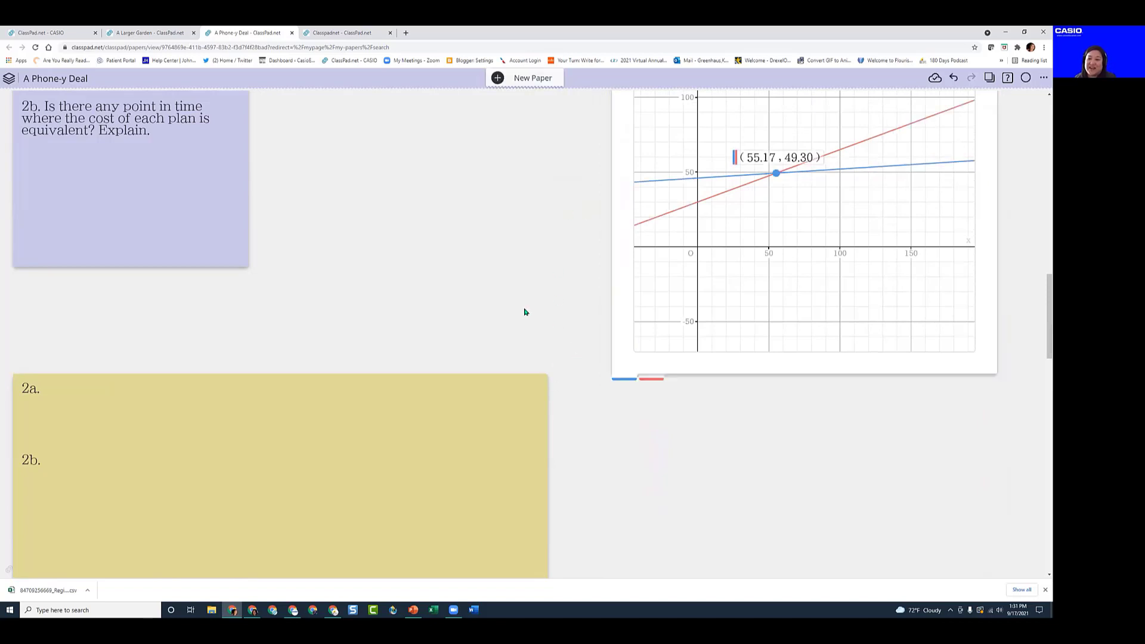
pyautogui.click(814, 314)
pyautogui.scroll(-3, 588, 339)
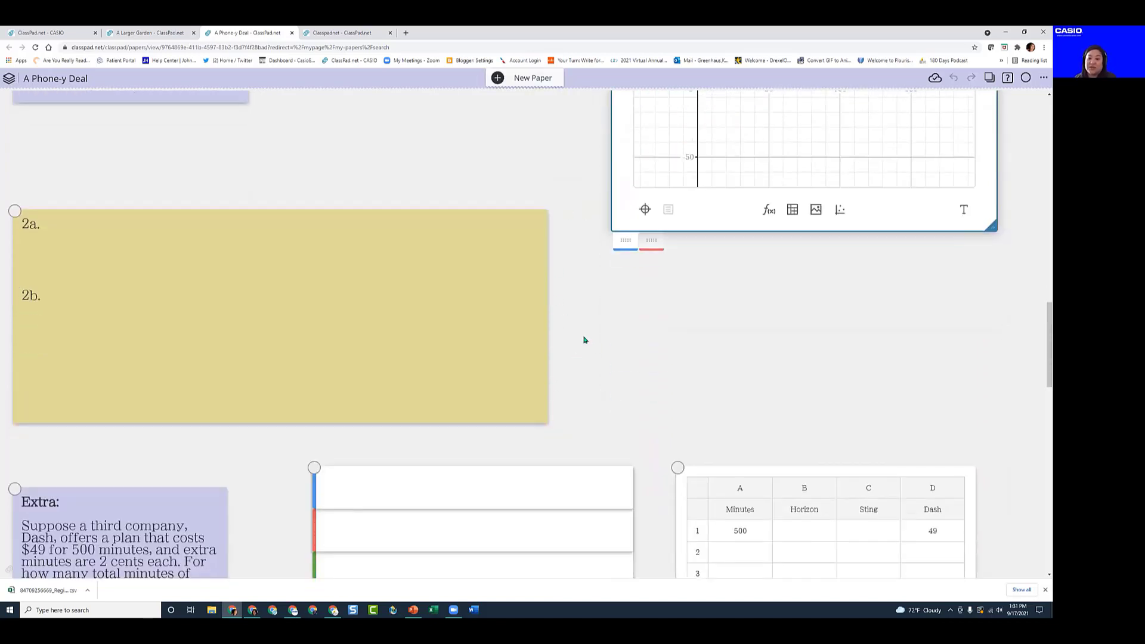
pyautogui.scroll(12, 629, 337)
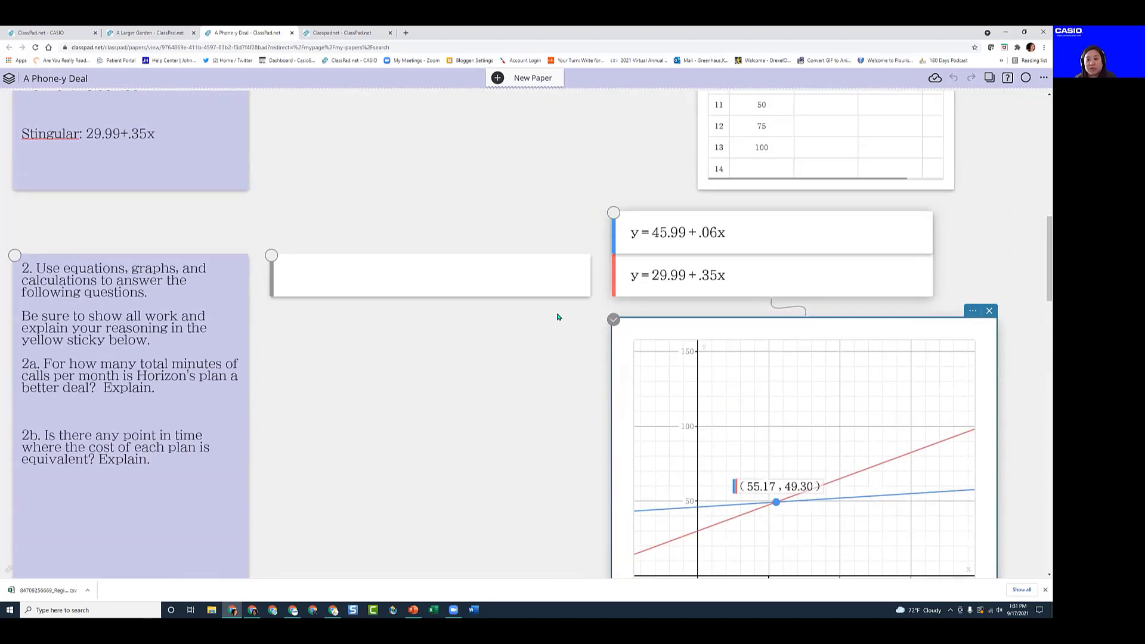
pyautogui.scroll(2, 555, 317)
pyautogui.scroll(-7, 555, 318)
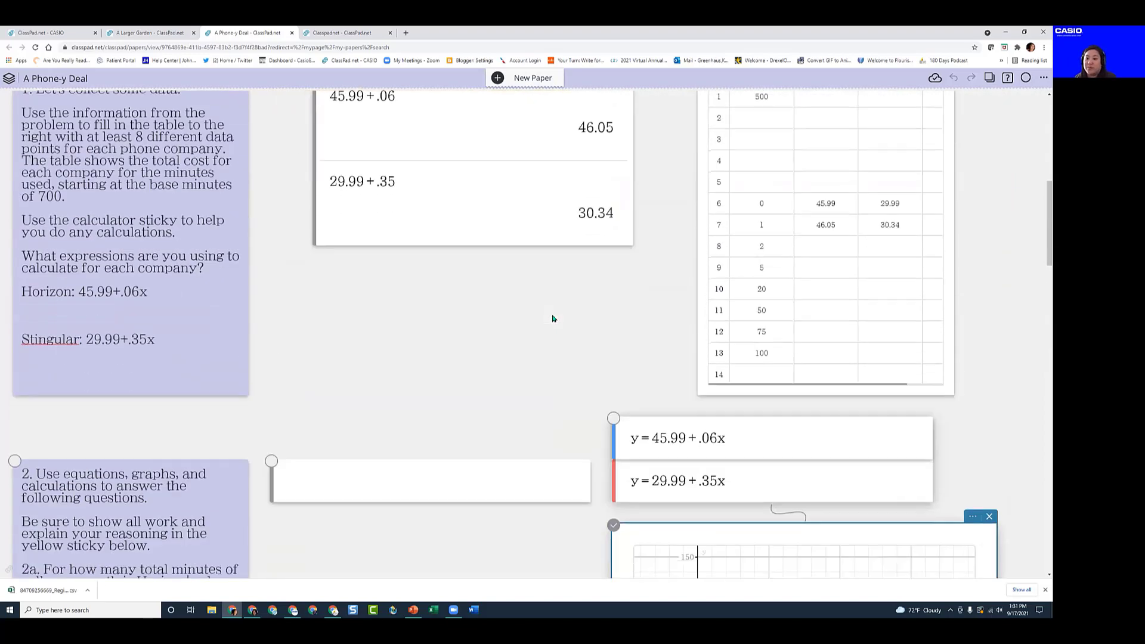
pyautogui.scroll(-8, 553, 319)
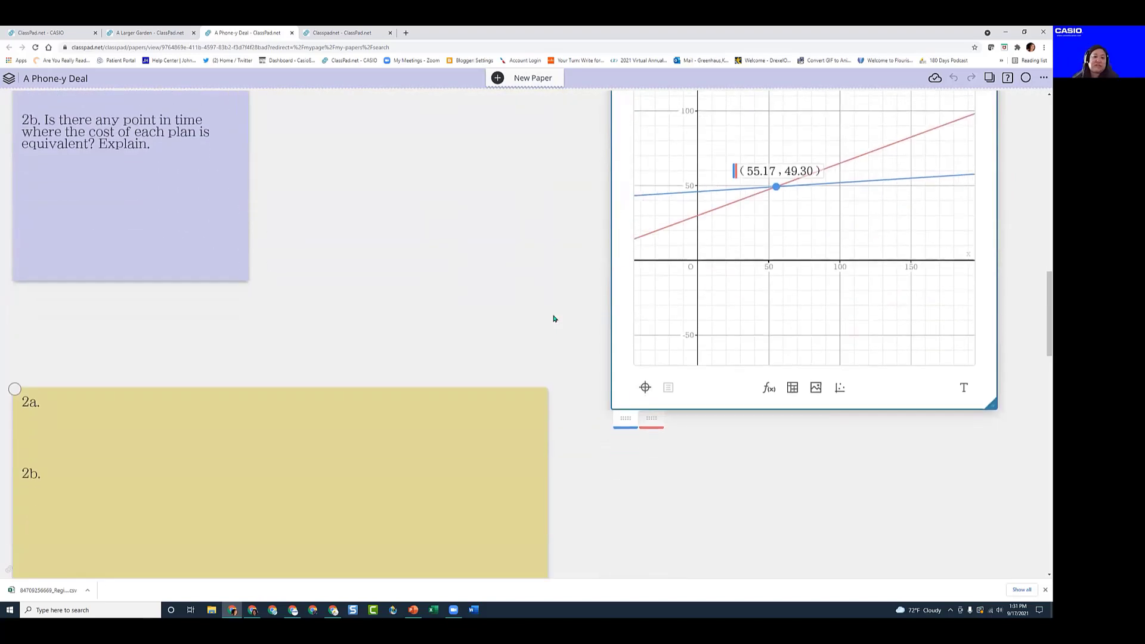
pyautogui.scroll(-6, 555, 318)
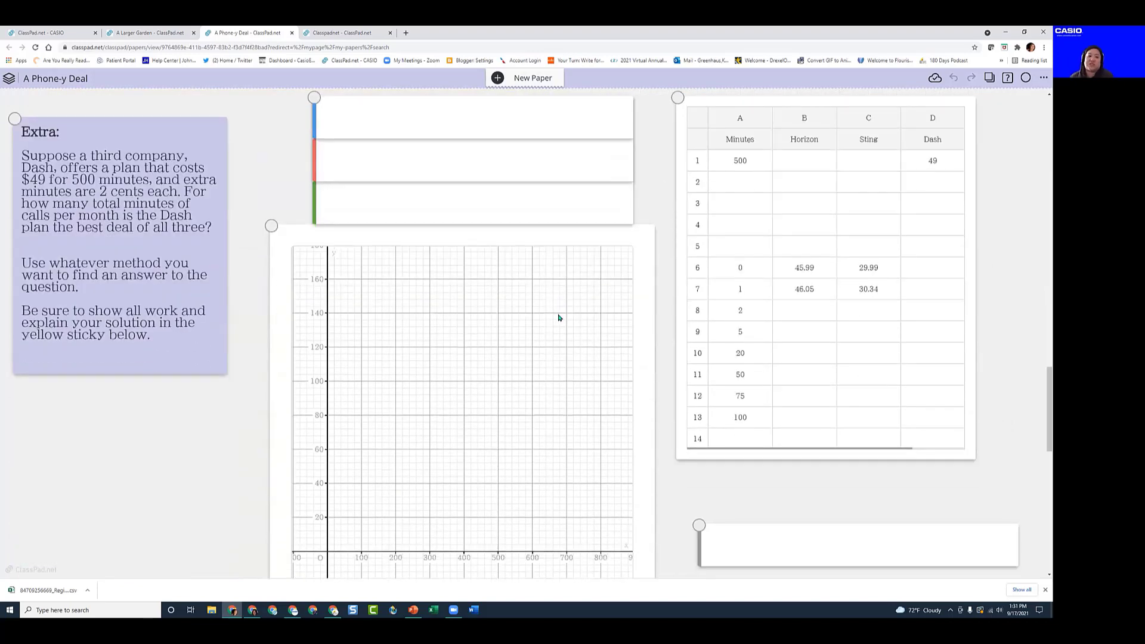
pyautogui.scroll(4, 560, 317)
pyautogui.scroll(-1, 748, 333)
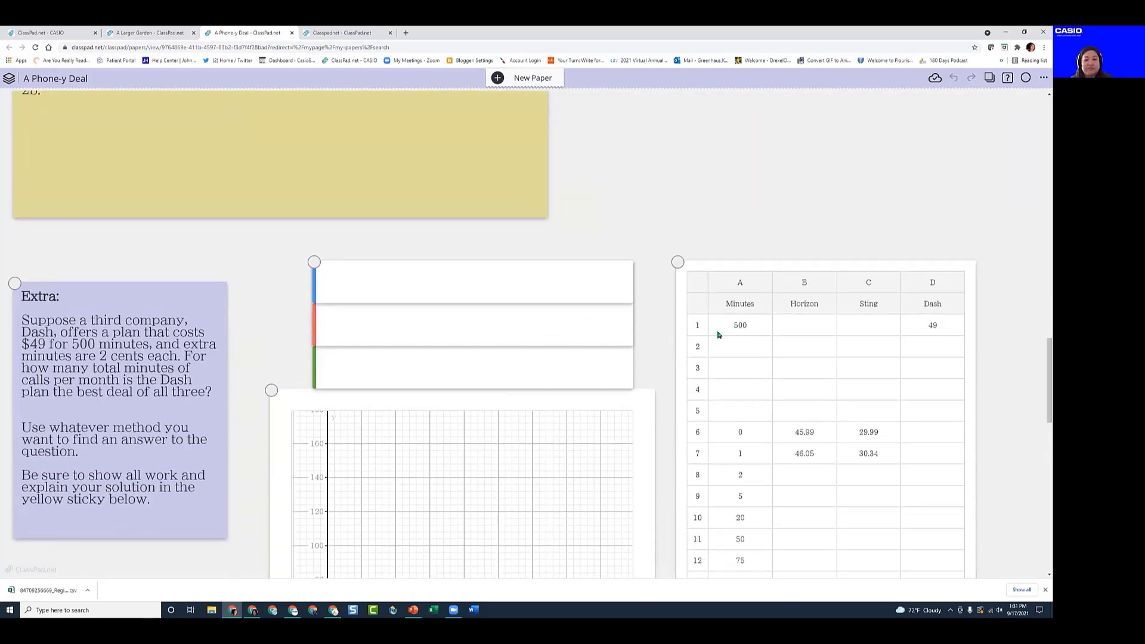
pyautogui.scroll(3, 621, 306)
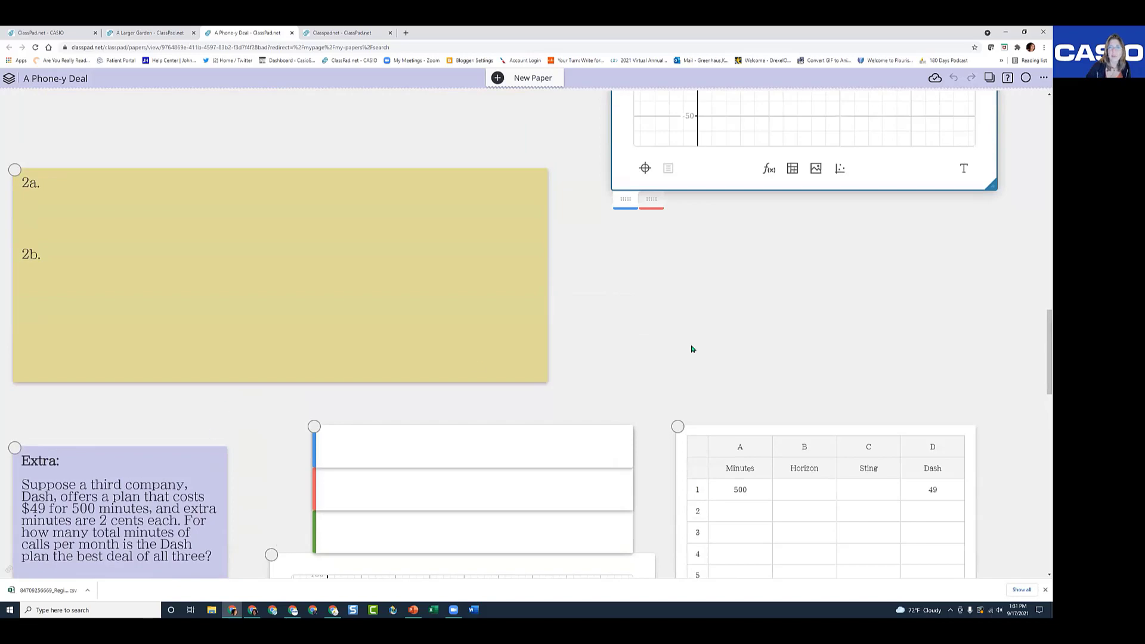
pyautogui.scroll(3, 690, 348)
pyautogui.scroll(-4, 551, 346)
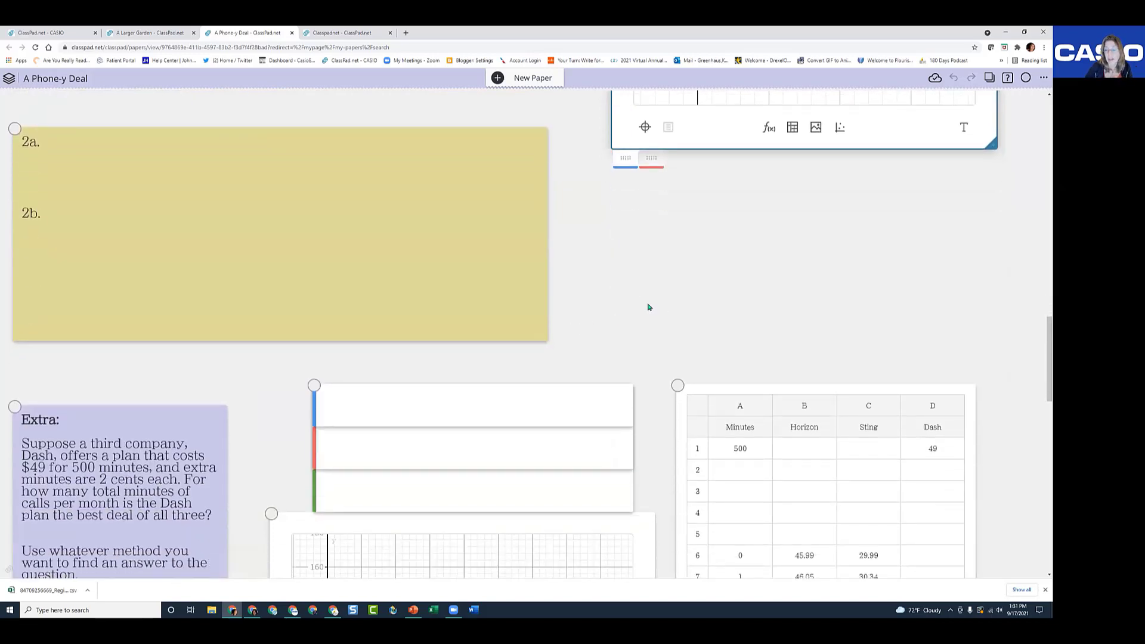
pyautogui.scroll(-3, 650, 308)
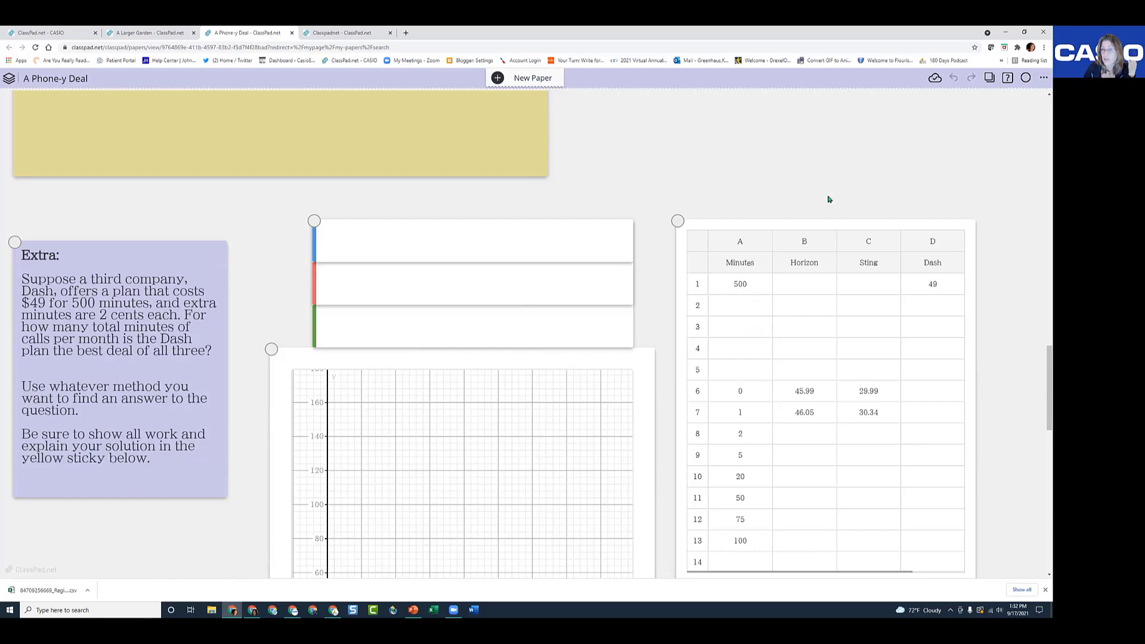
# Compare the Extra problem's table, including its Dash column, with the Question 1 table of Minutes, Horizon, and Sting
pyautogui.click(818, 230)
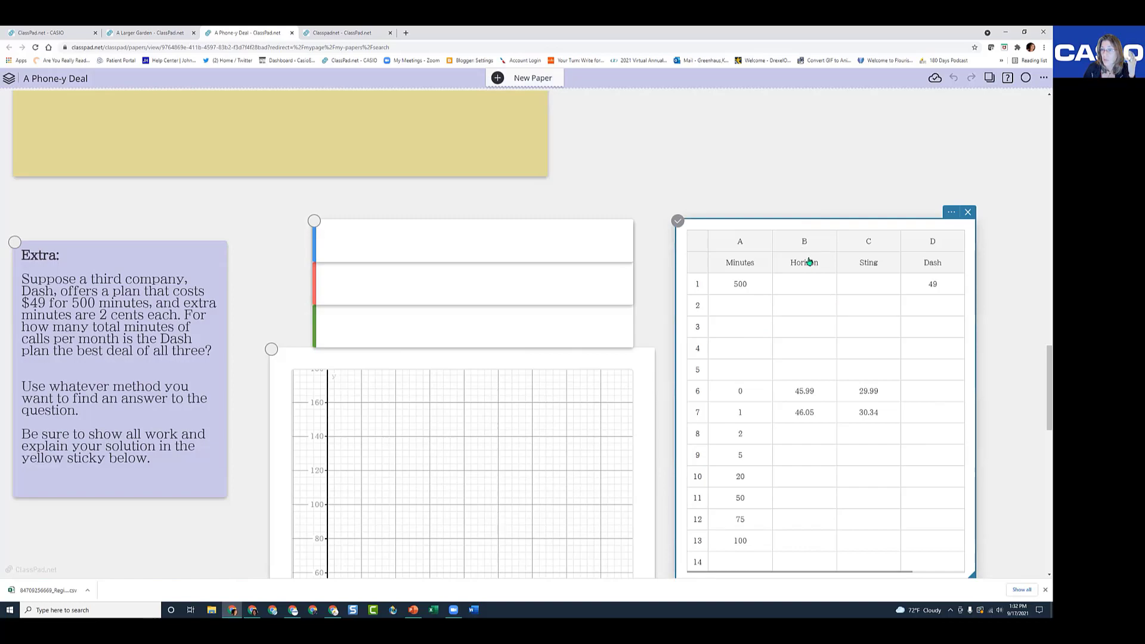
pyautogui.scroll(3, 808, 256)
pyautogui.scroll(15, 813, 239)
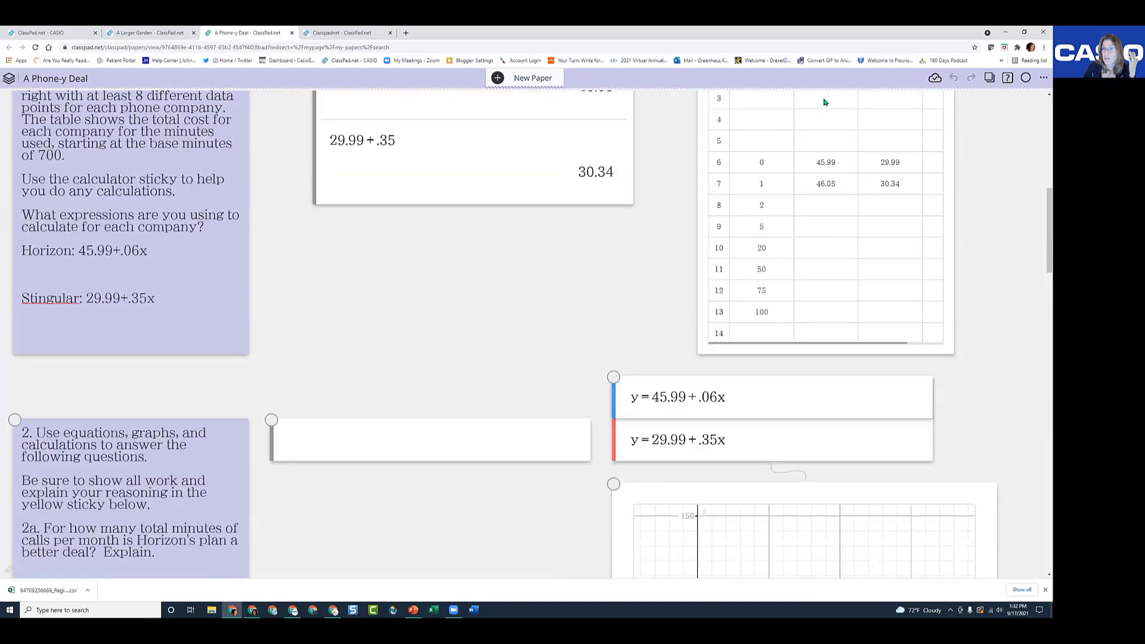
pyautogui.scroll(-15, 903, 204)
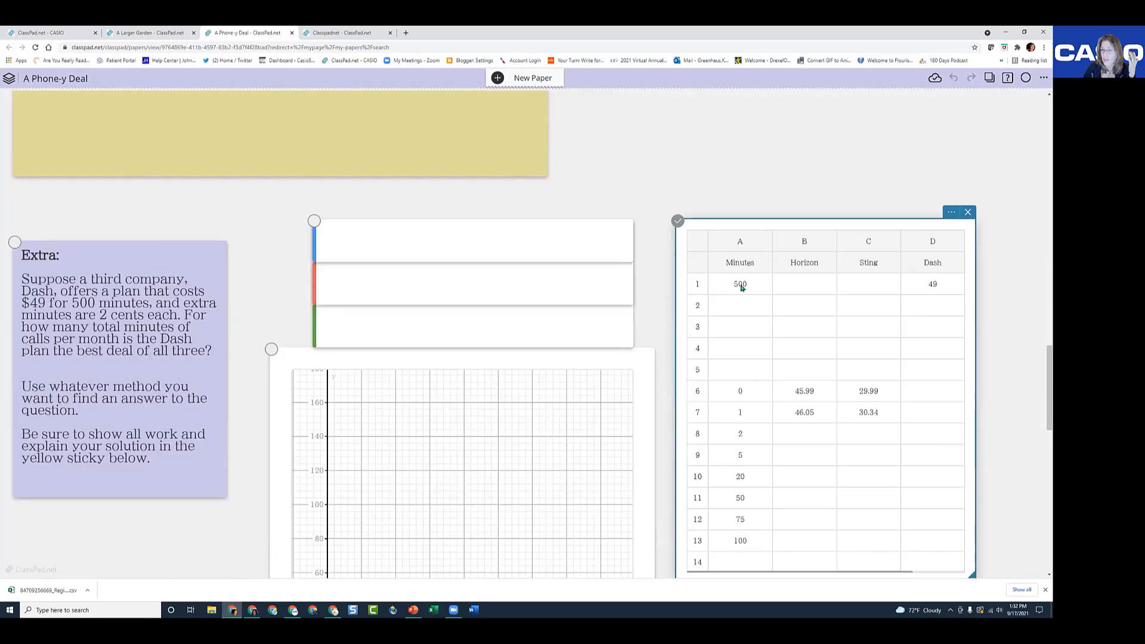
pyautogui.click(741, 288)
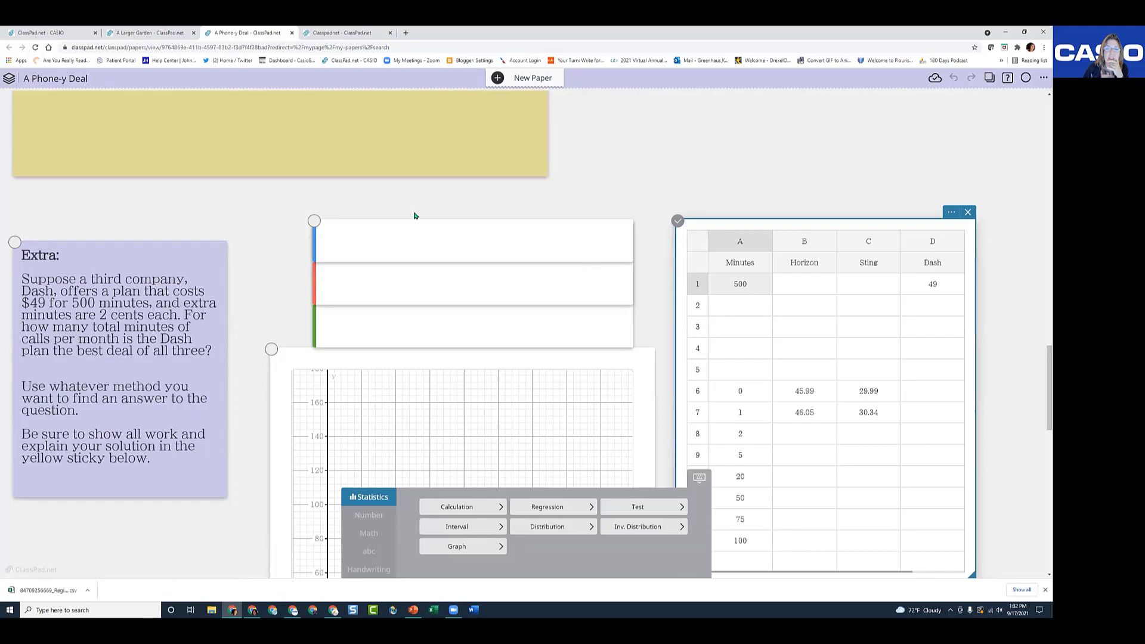
pyautogui.scroll(15, 412, 213)
pyautogui.scroll(3, 307, 217)
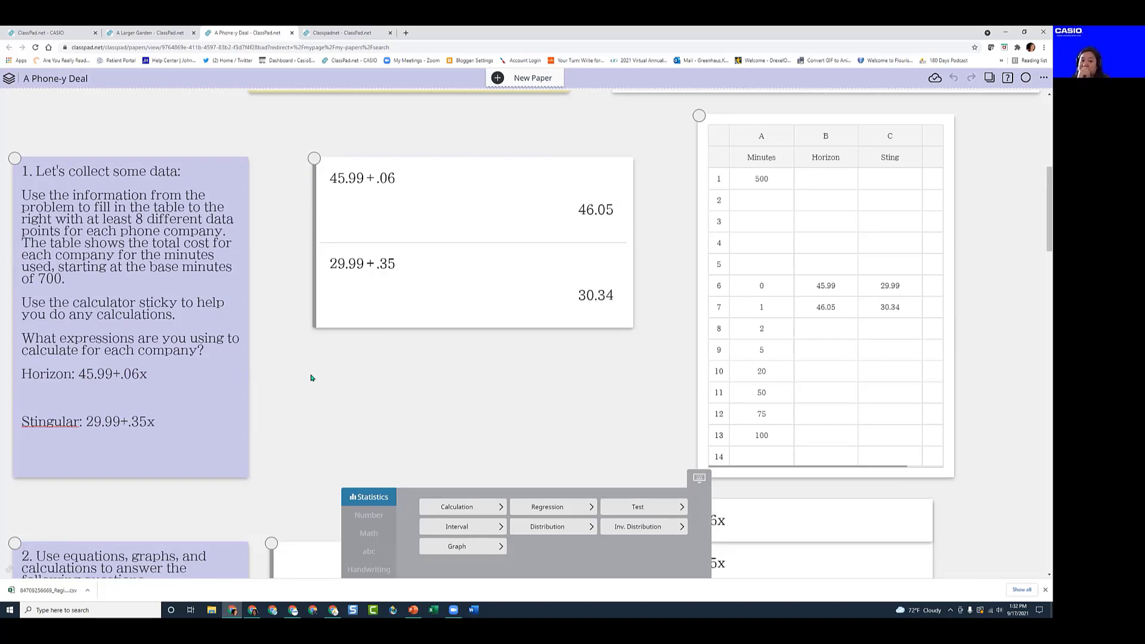
pyautogui.scroll(-10, 310, 378)
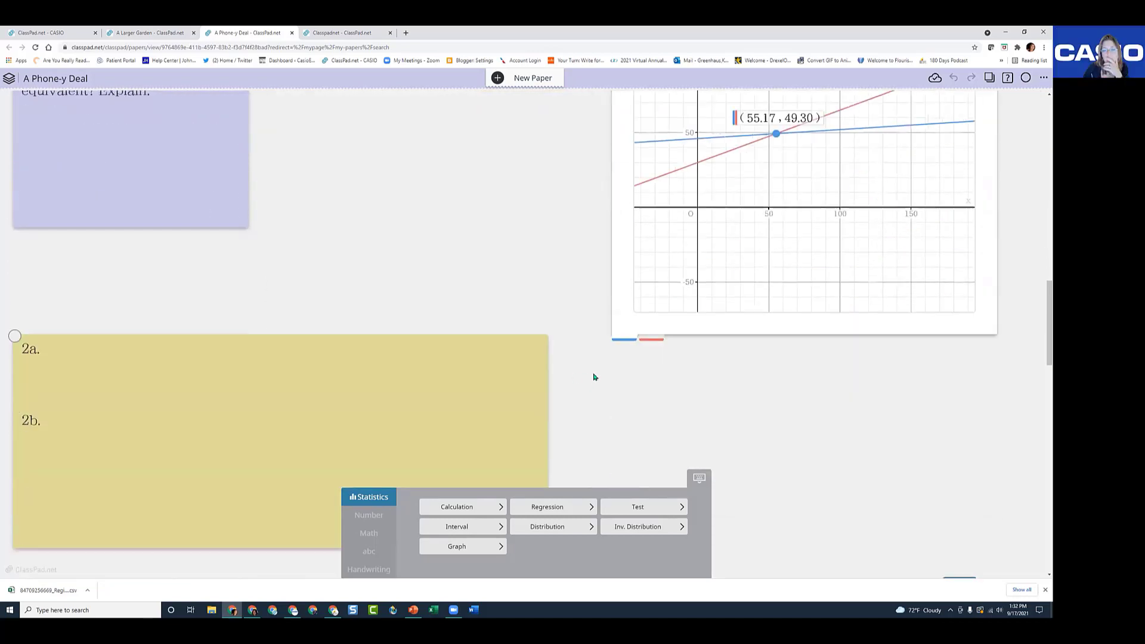
pyautogui.scroll(-4, 627, 376)
pyautogui.scroll(-3, 743, 377)
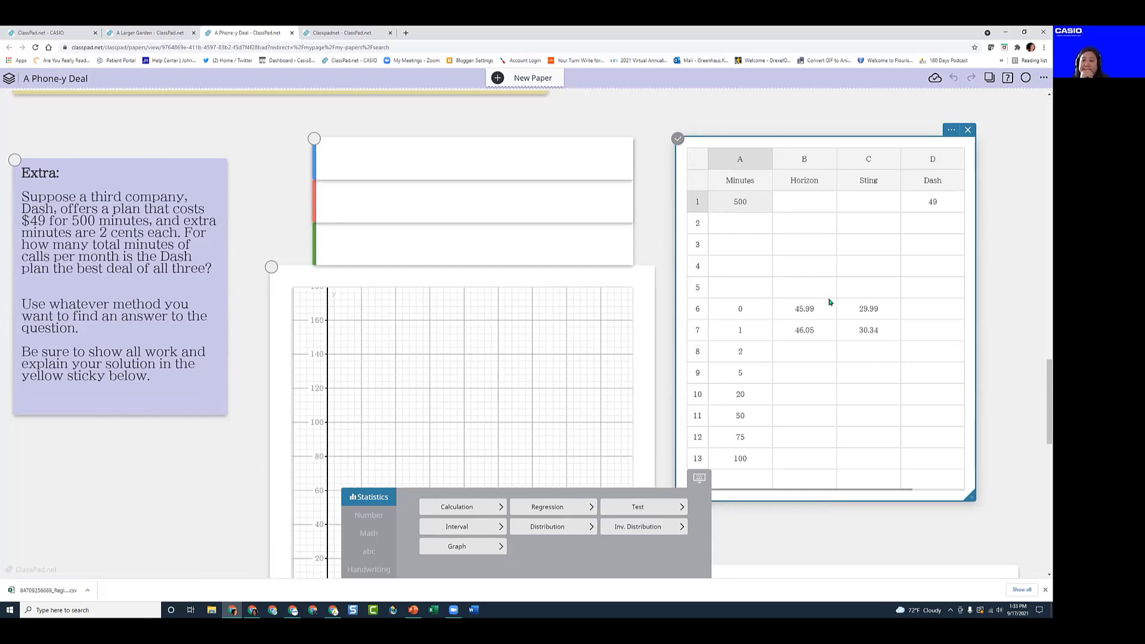
# Enter 510 in row 2 of the Extra table's Minutes column and check the same row in the Question 1 table
pyautogui.click(736, 231)
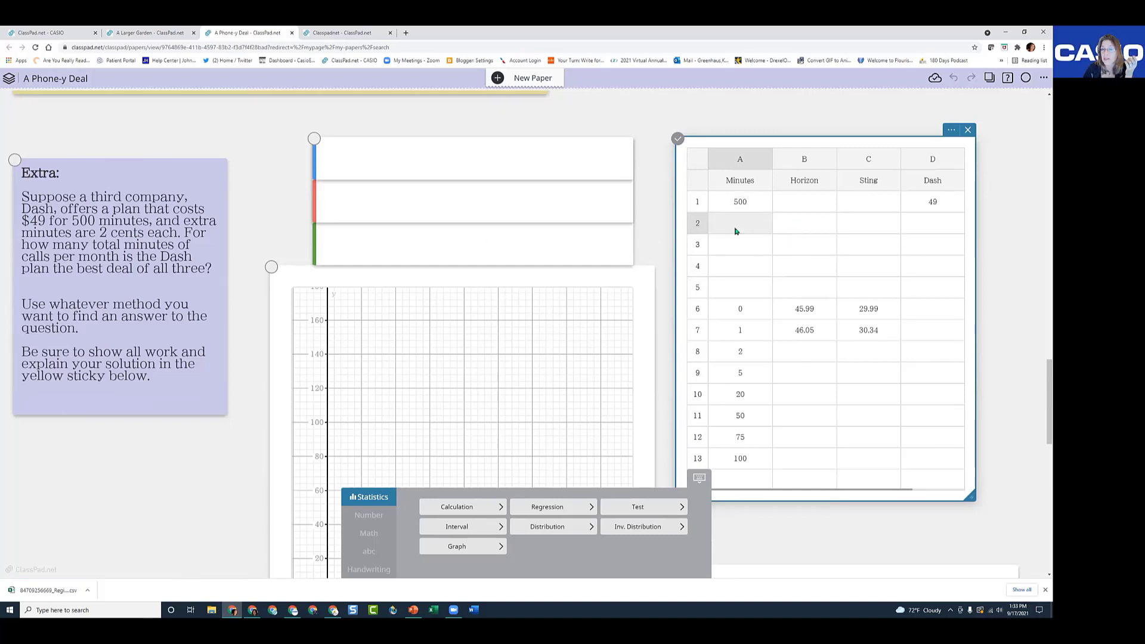
pyautogui.write('510')
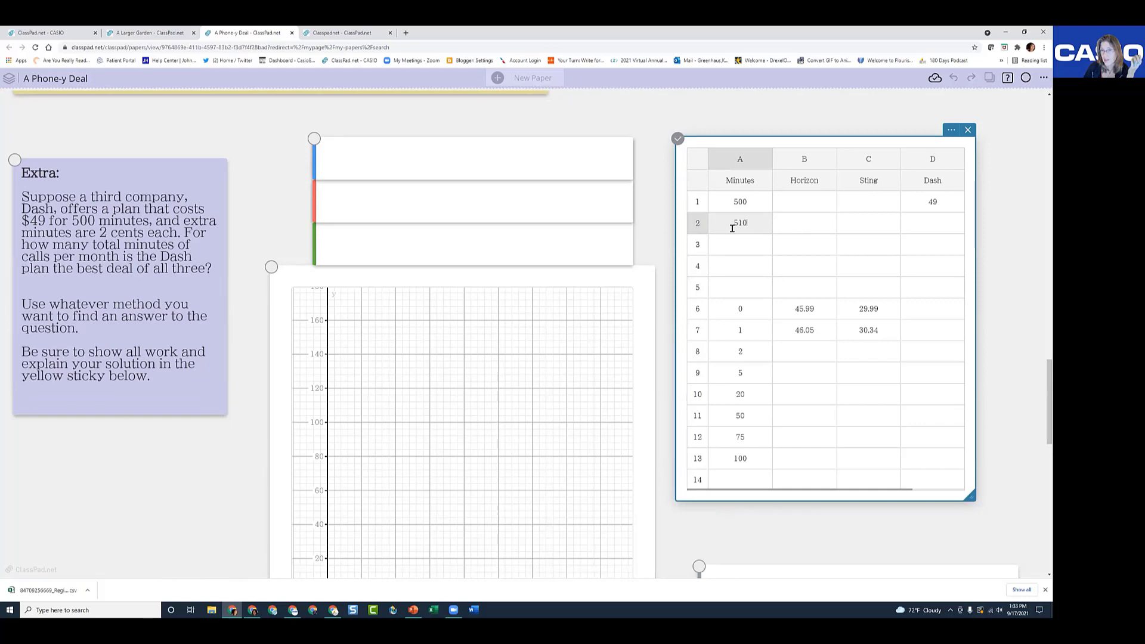
pyautogui.press('Return')
pyautogui.scroll(15, 734, 231)
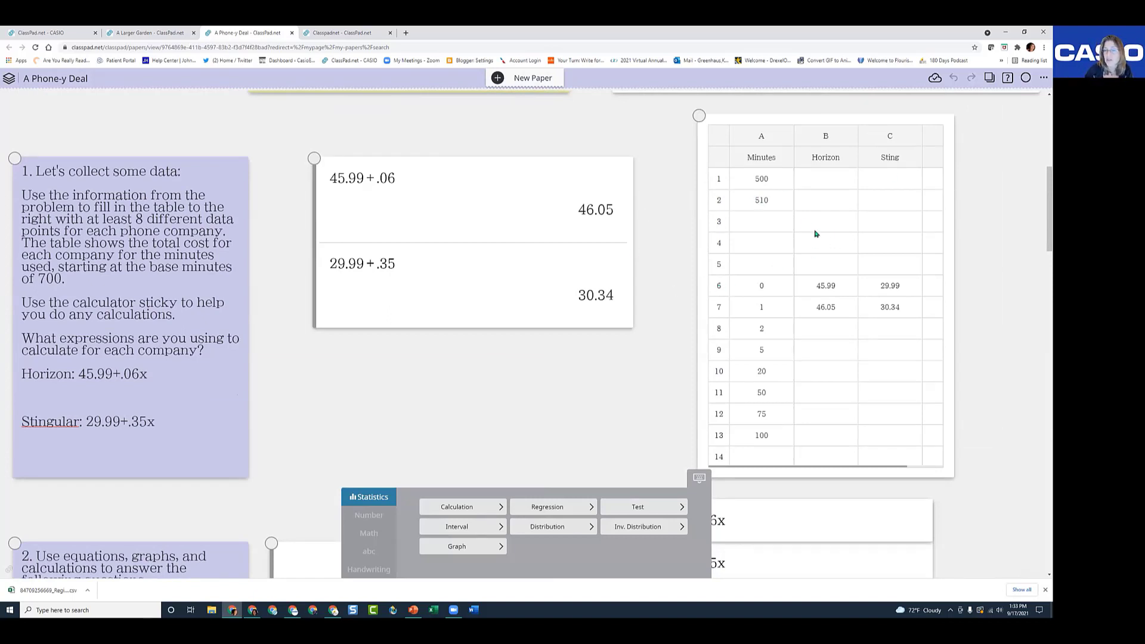
# Create a scatter plot from the Question 1 table with Minutes as x and Horizon as y
pyautogui.scroll(-3, 597, 352)
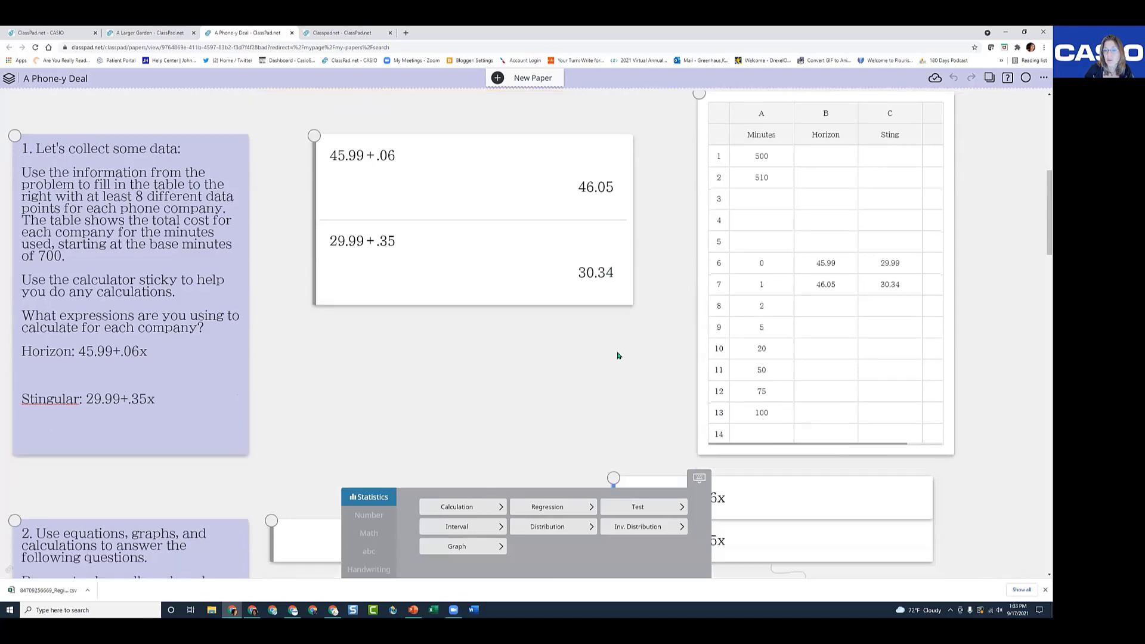
pyautogui.scroll(4, 581, 358)
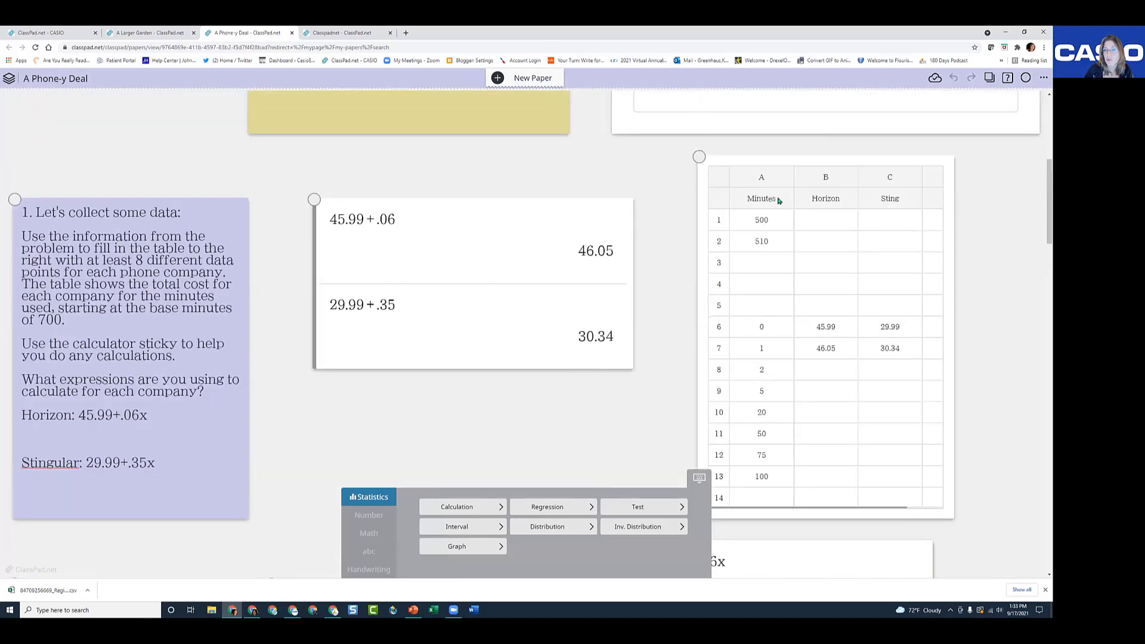
pyautogui.click(764, 181)
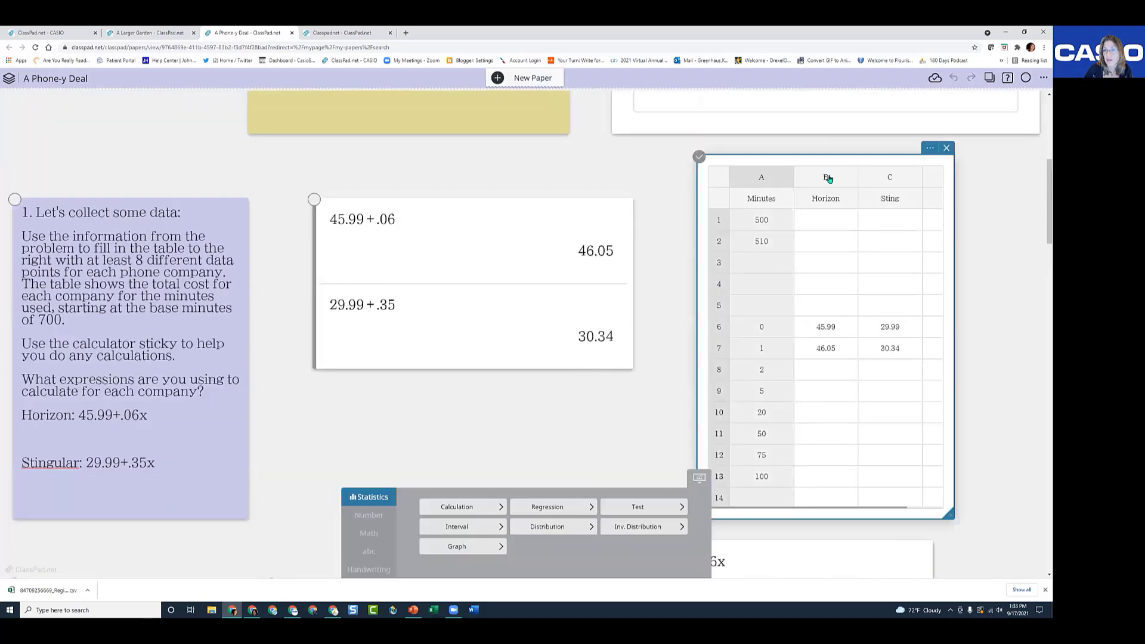
pyautogui.click(826, 177)
pyautogui.click(758, 181)
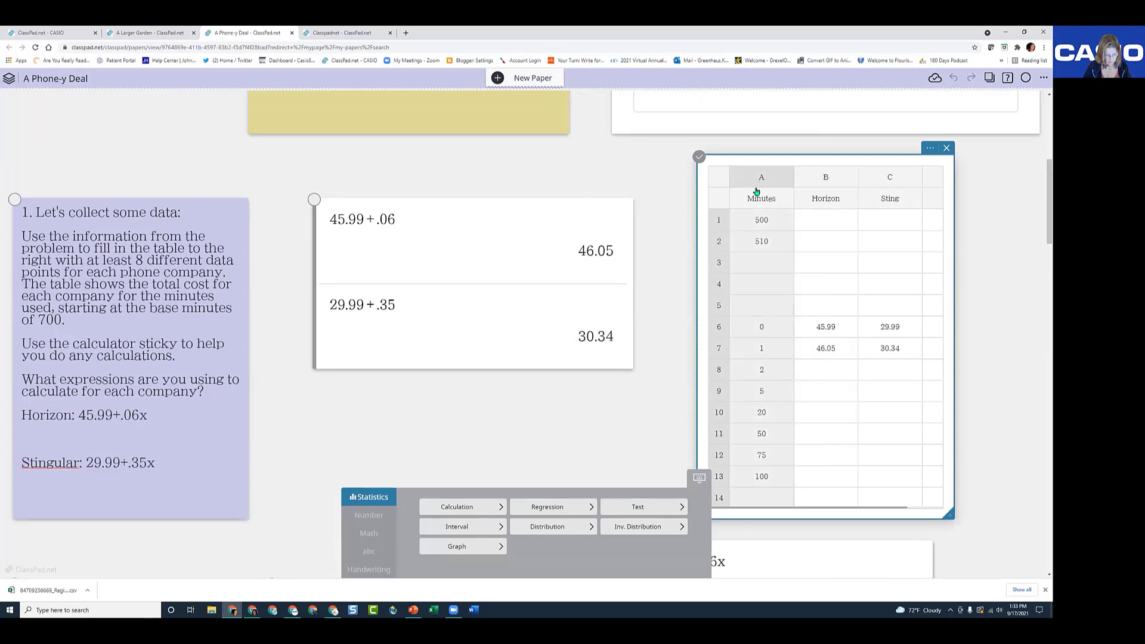
pyautogui.click(817, 182)
pyautogui.click(775, 200)
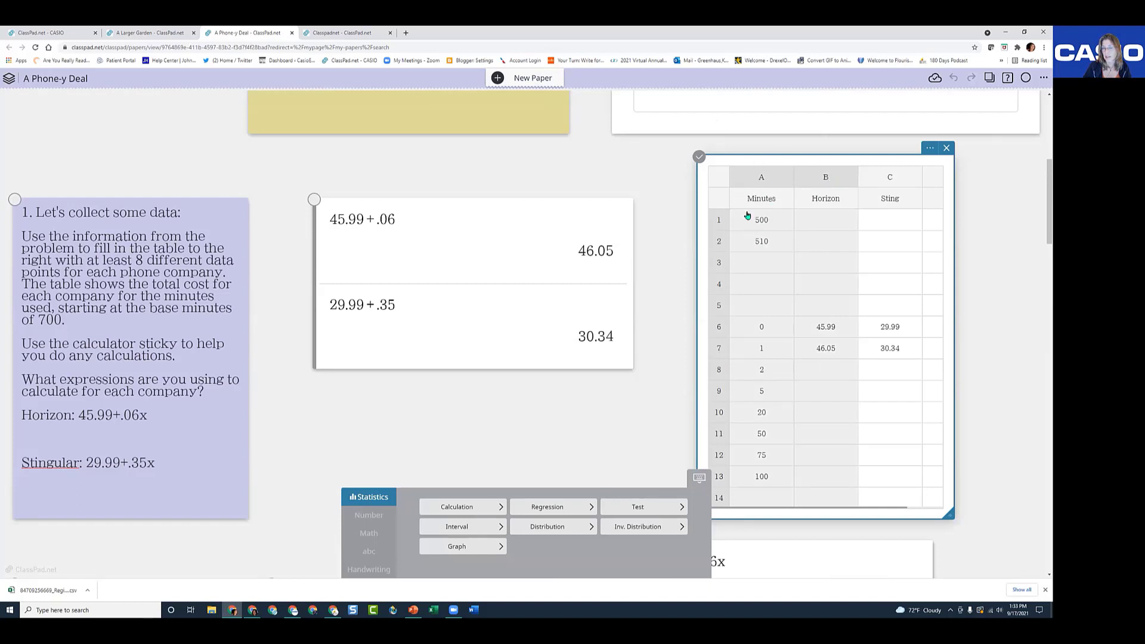
pyautogui.click(483, 550)
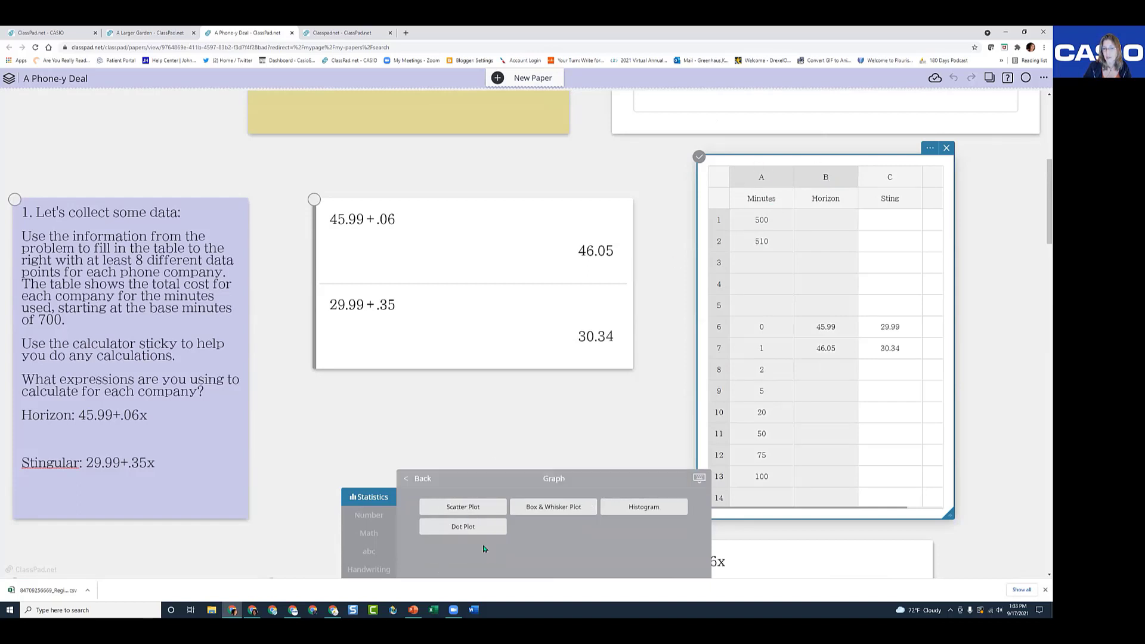
pyautogui.click(460, 508)
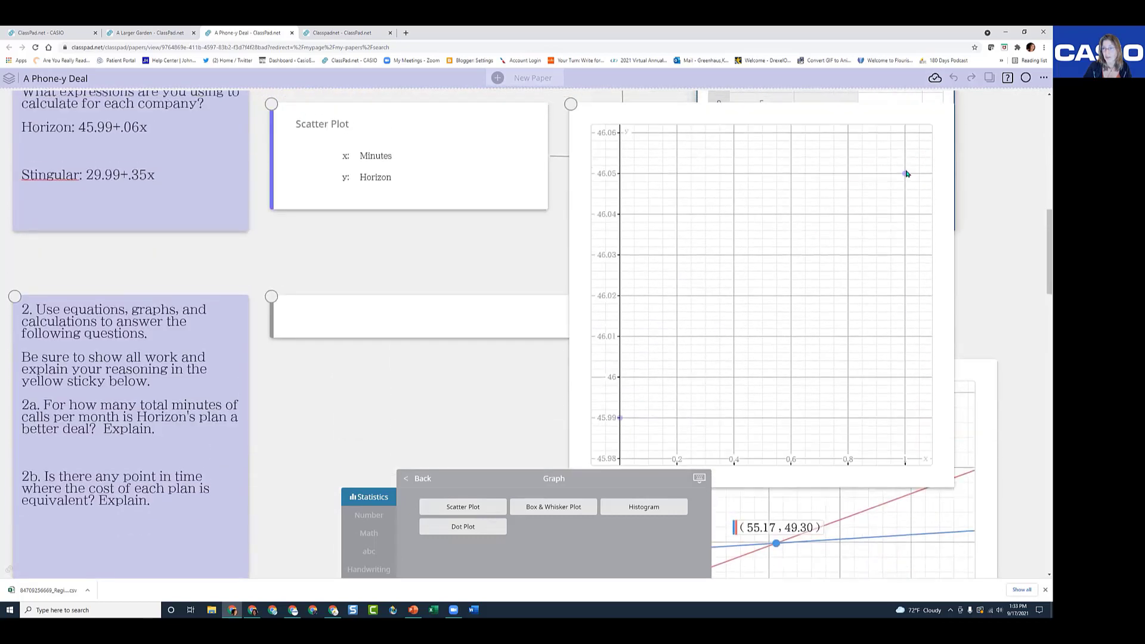
# Compare the Minutes and Horizon scatter plot with the Question 1 table, and return to the paper's opening scenario with nothing selected
pyautogui.scroll(5, 964, 191)
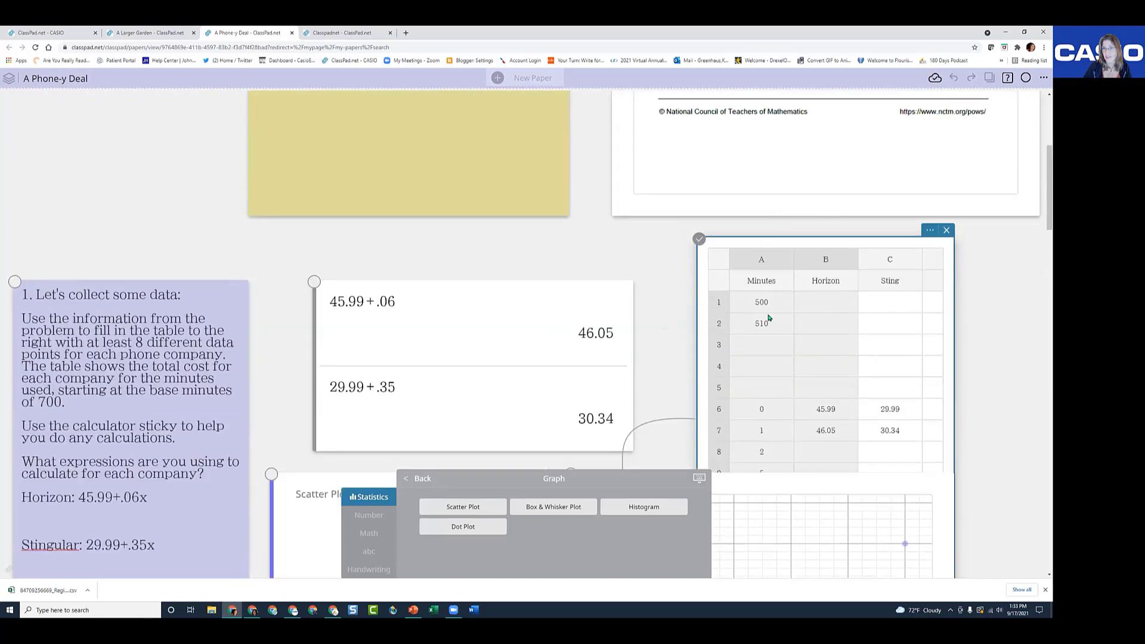
pyautogui.scroll(-2, 880, 322)
pyautogui.scroll(-4, 881, 323)
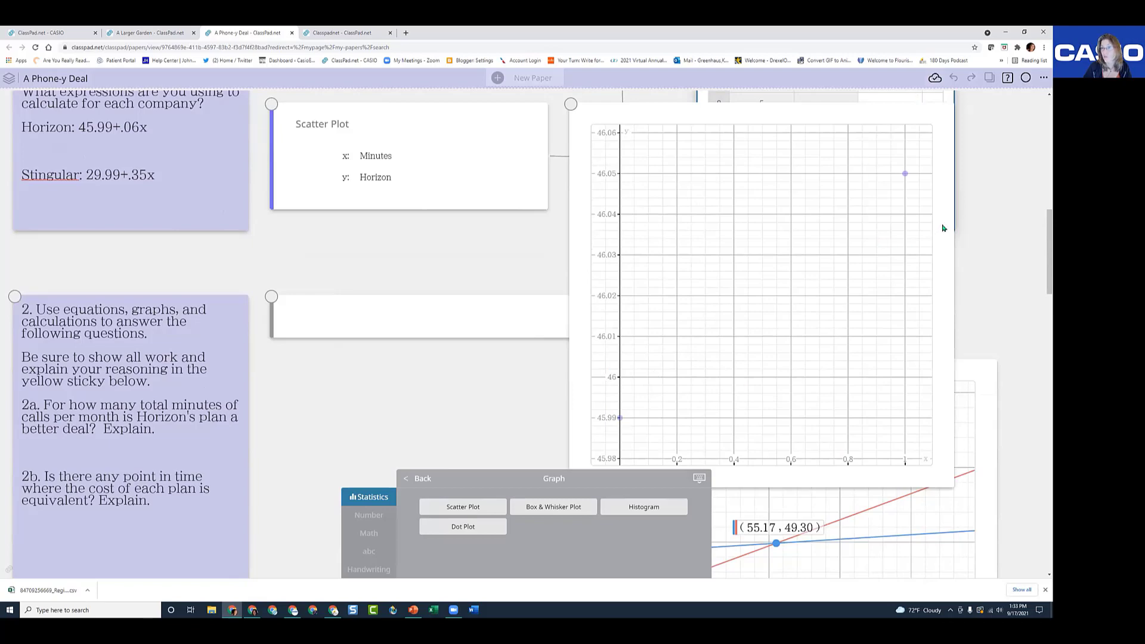
pyautogui.scroll(3, 970, 138)
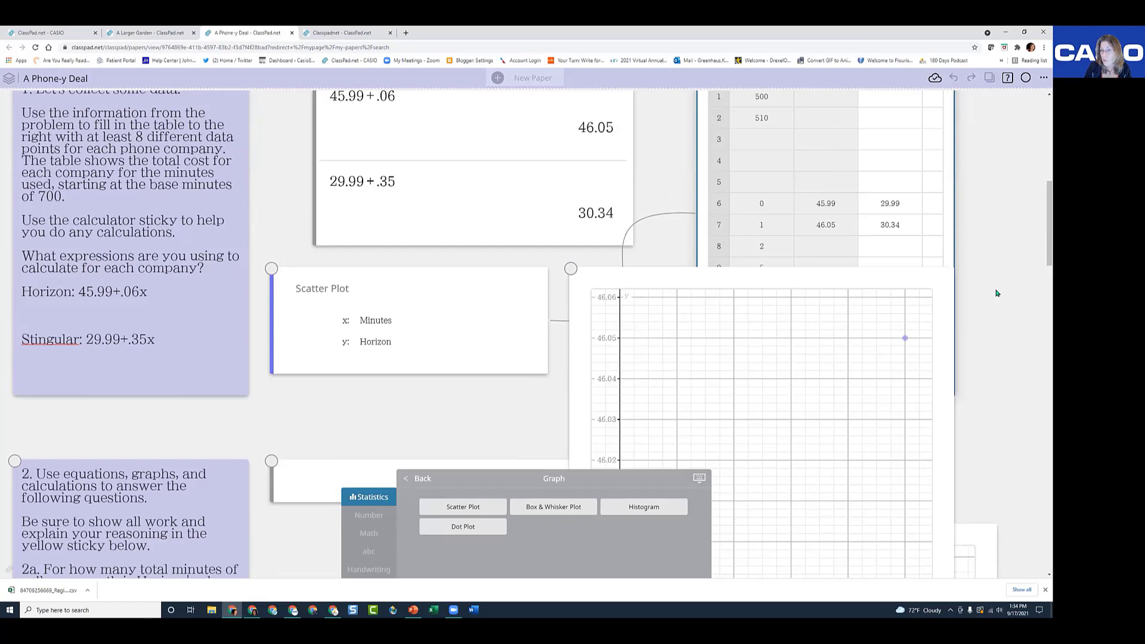
pyautogui.scroll(1, 993, 293)
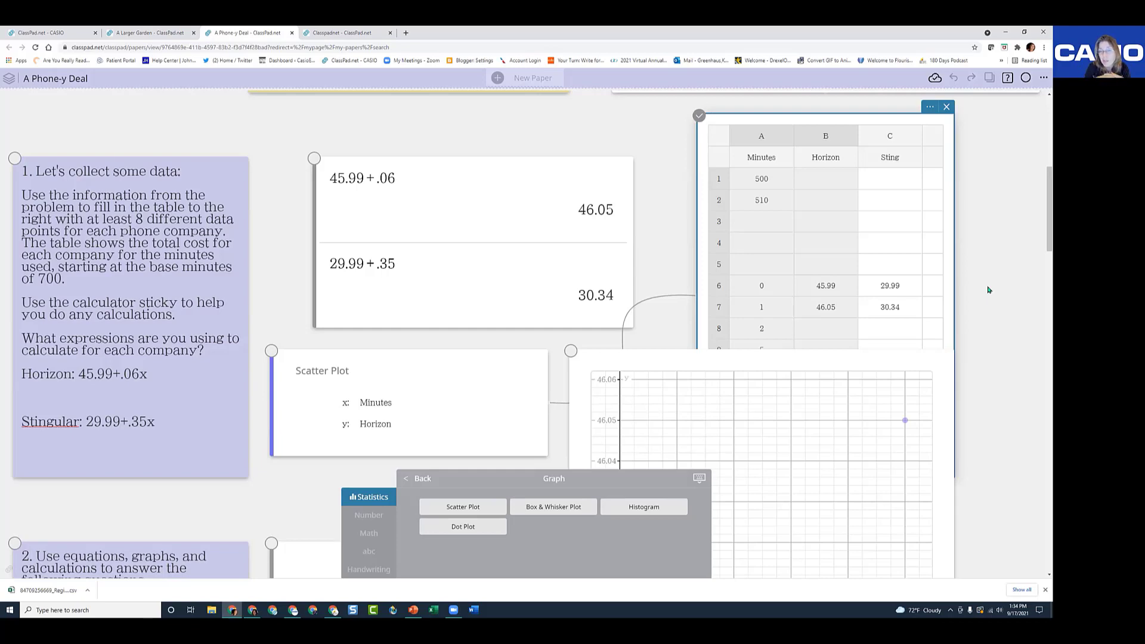
pyautogui.scroll(7, 603, 230)
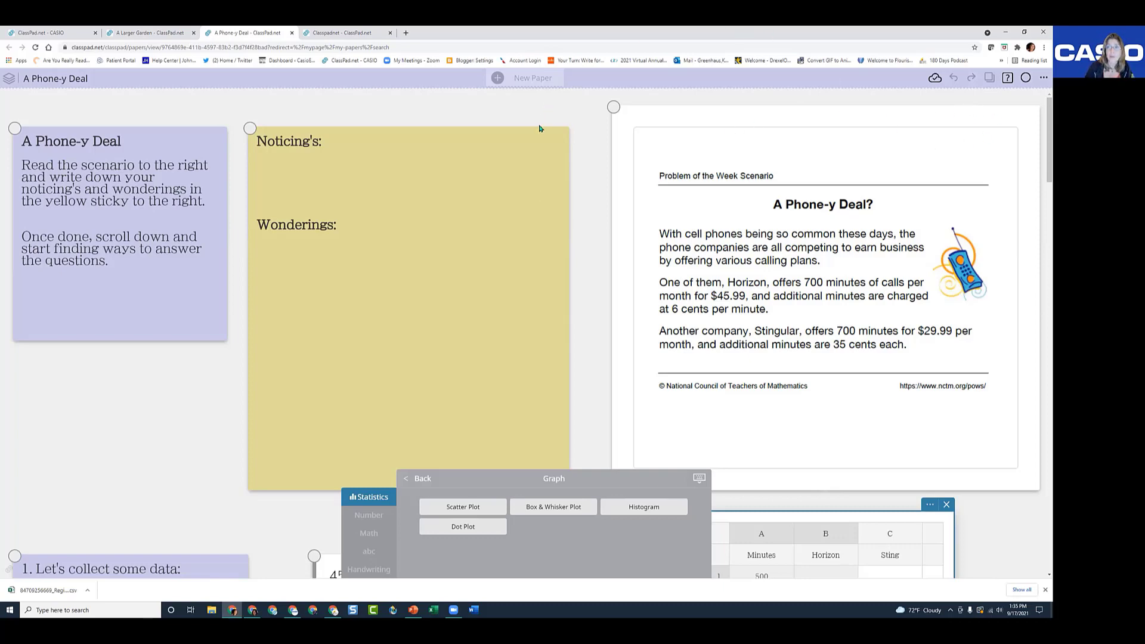
pyautogui.click(581, 113)
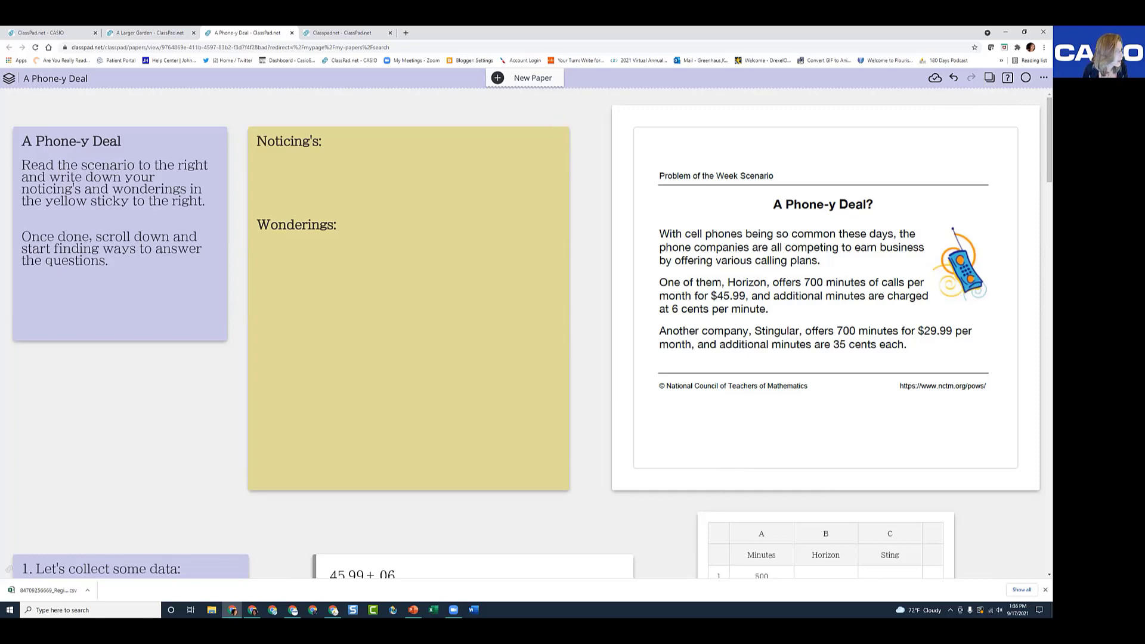
# Switch to the presentation slideshow and advance from the Presenters slide to the closing thank-you slide
pyautogui.hotkey('alt', 'Tab')
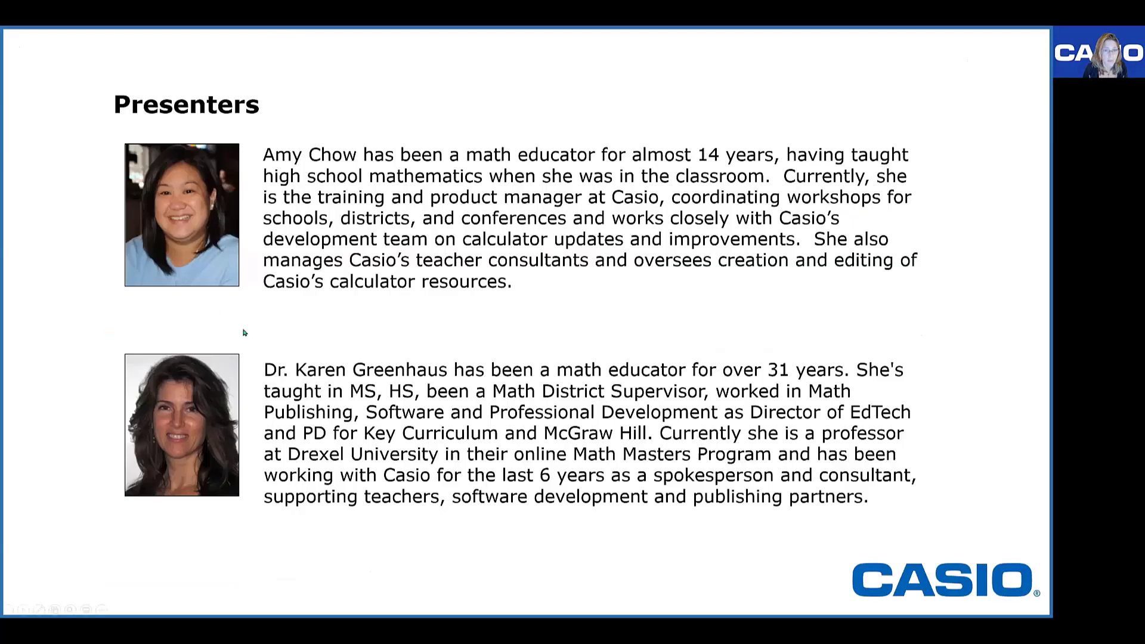
pyautogui.click(244, 333)
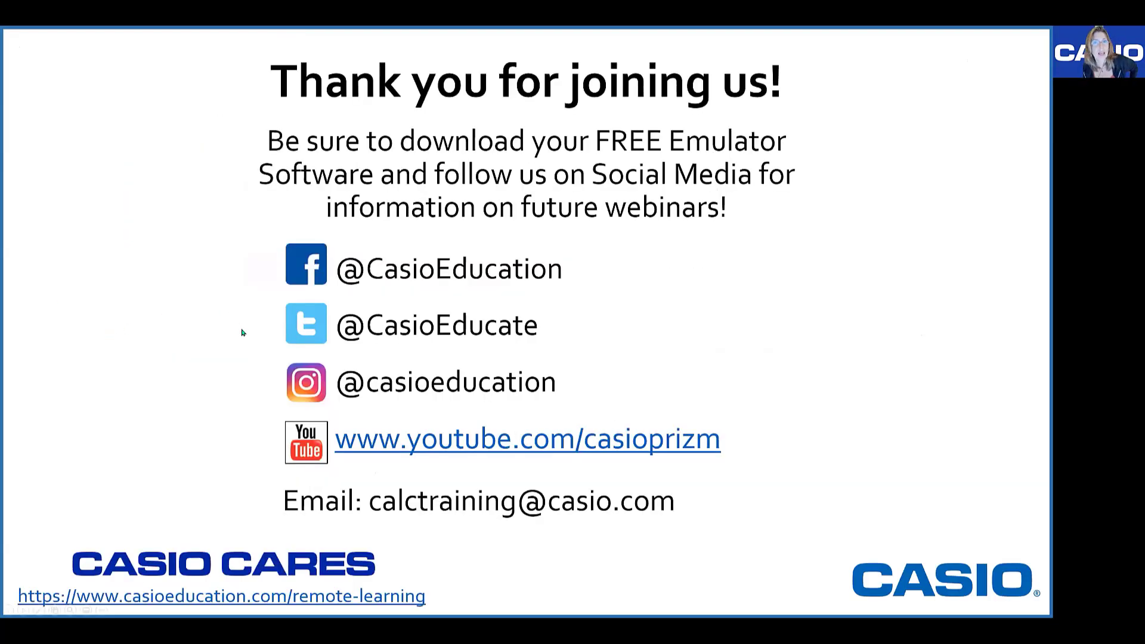